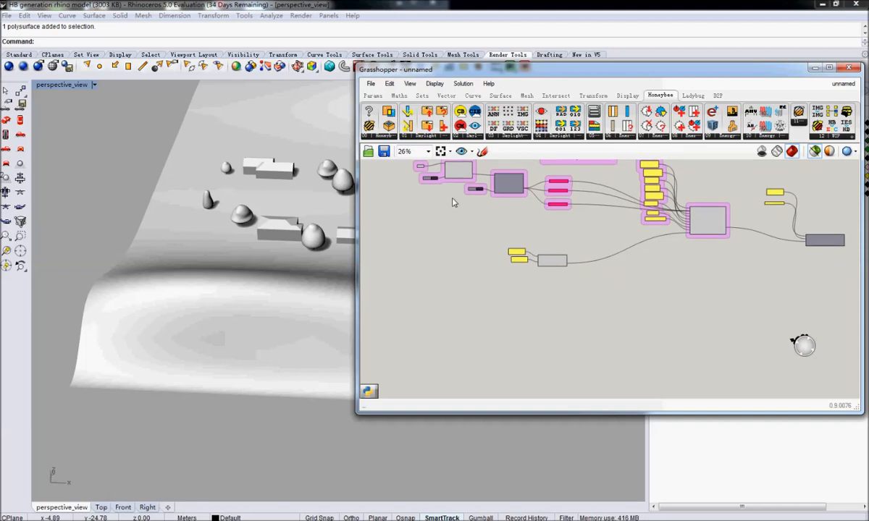
Place a Geometry parameter in the empty area below the On Honeybee zone components.
{"action": "double_click", "coordinate": [438, 290]}
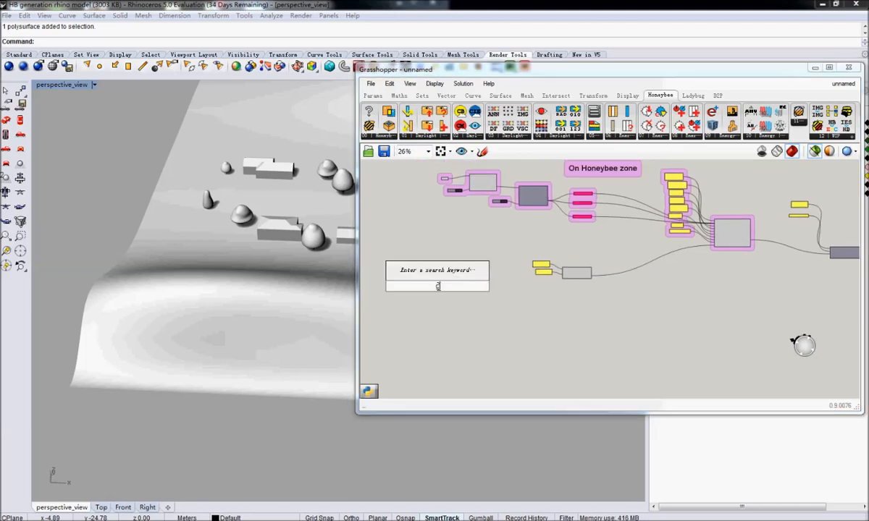
{"action": "type", "text": "geo"}
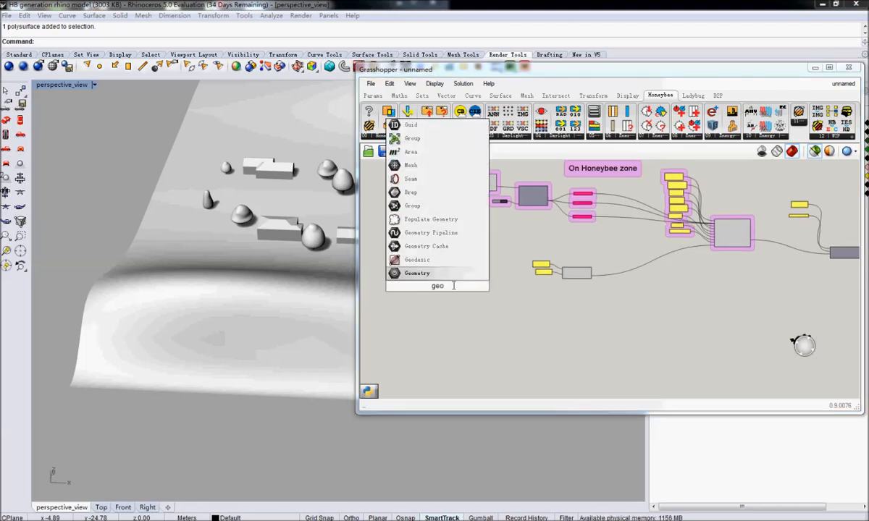
{"action": "left_click", "coordinate": [423, 272]}
Try to reference a building as the Geometry parameter's single geometry, and clear the parameter's values.
{"action": "right_click", "coordinate": [439, 290]}
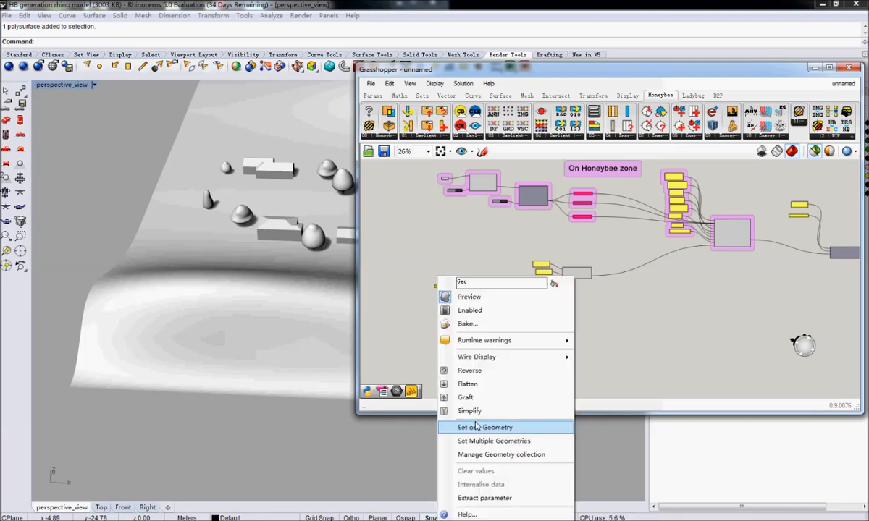
{"action": "left_click", "coordinate": [470, 426]}
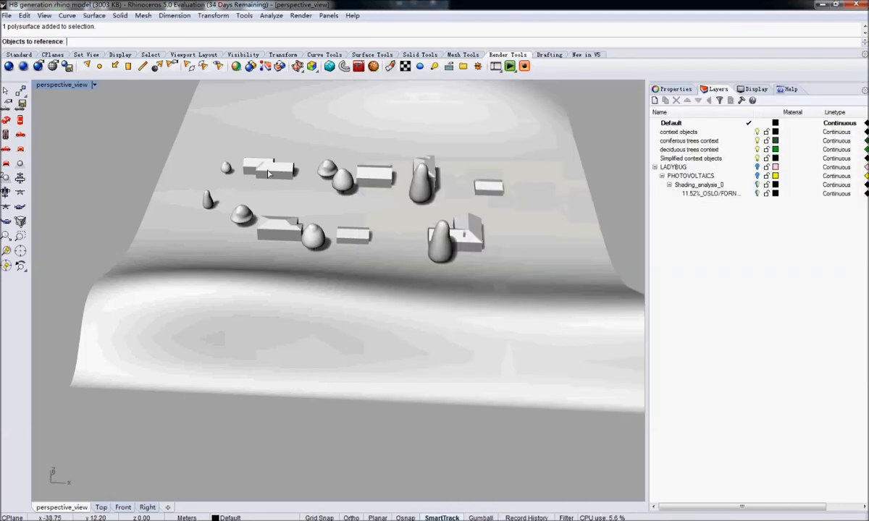
{"action": "left_click", "coordinate": [279, 179]}
{"action": "left_click", "coordinate": [304, 208]}
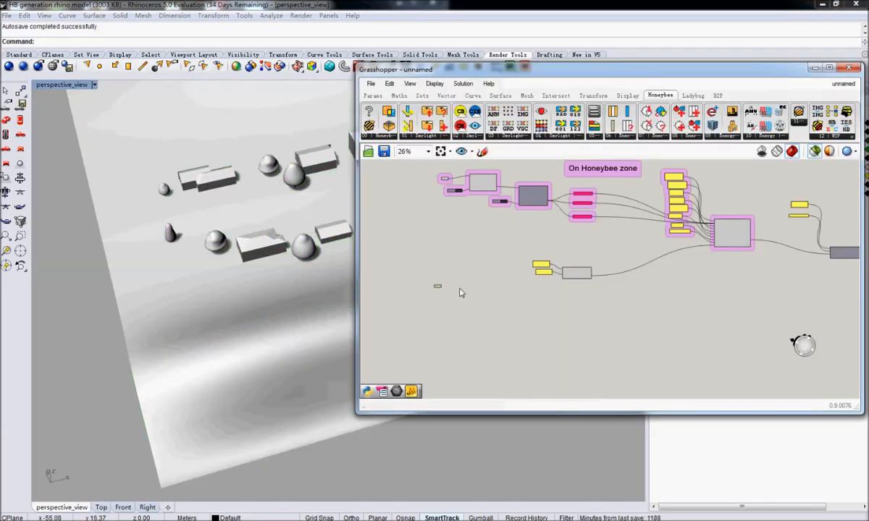
{"action": "right_click", "coordinate": [437, 287]}
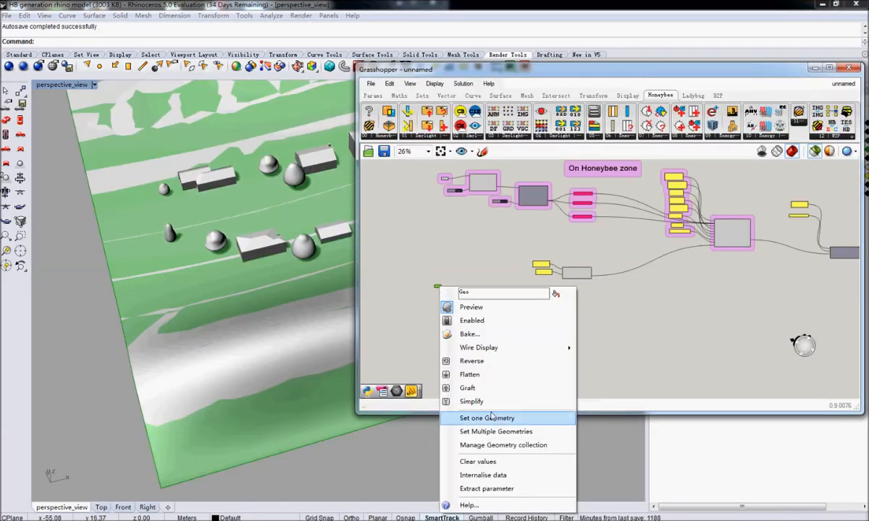
{"action": "left_click", "coordinate": [480, 462]}
Select the polysurface of the two-volume gabled house in the model and turn off the context objects layer.
{"action": "left_click", "coordinate": [206, 184]}
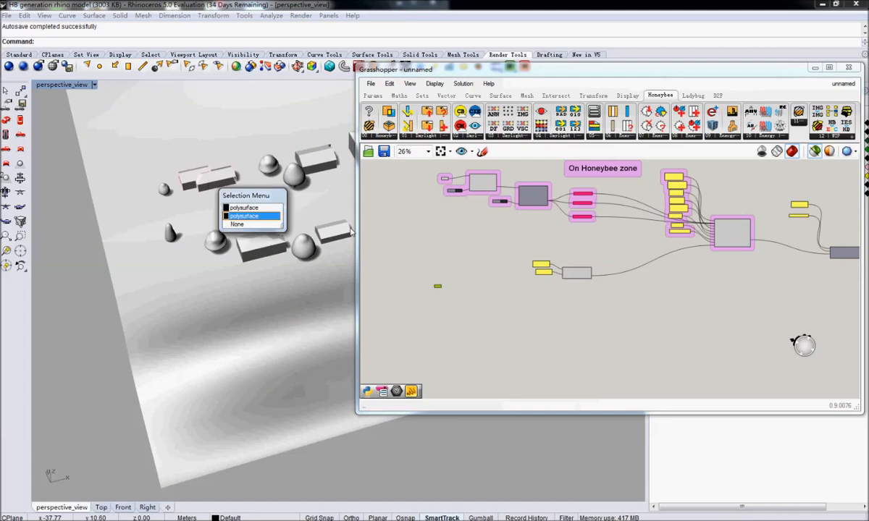
{"action": "left_click", "coordinate": [236, 204]}
{"action": "left_click_drag", "start_coordinate": [495, 70], "coordinate": [493, 247]}
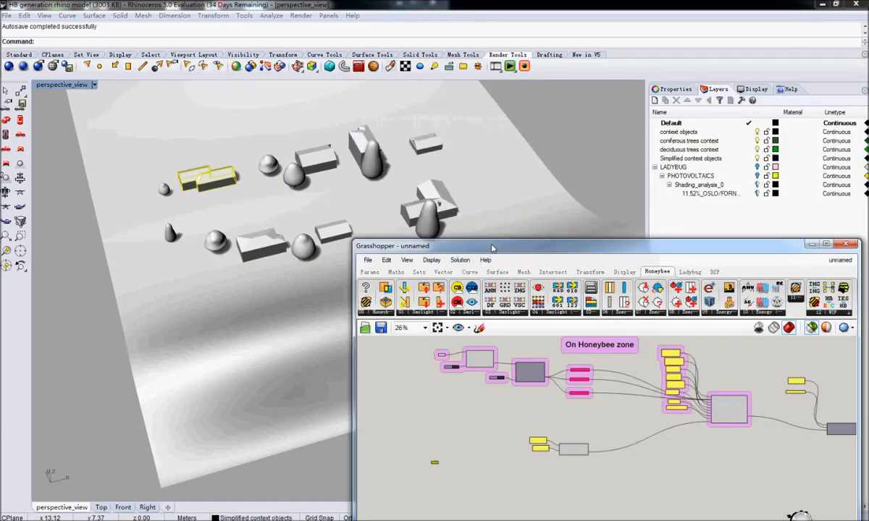
{"action": "left_click", "coordinate": [761, 133]}
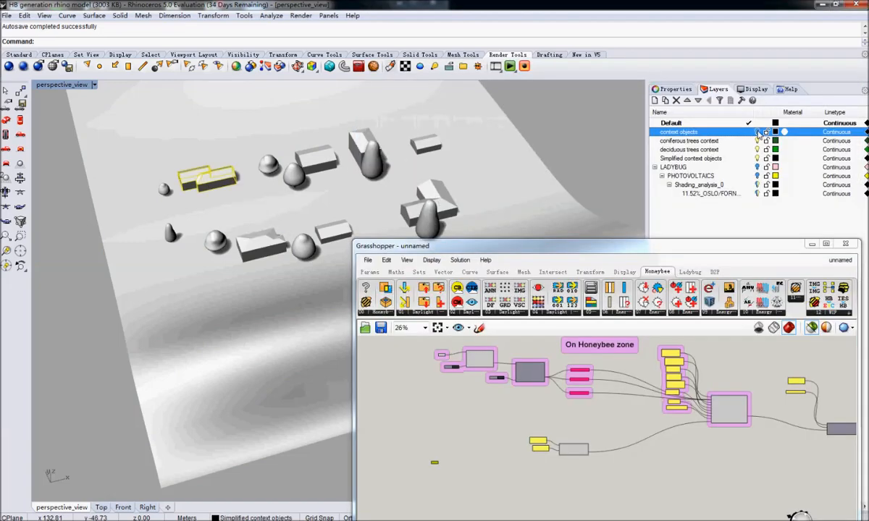
Set the selected two-volume house as the single geometry referenced by the new Geometry parameter.
{"action": "left_click", "coordinate": [512, 436]}
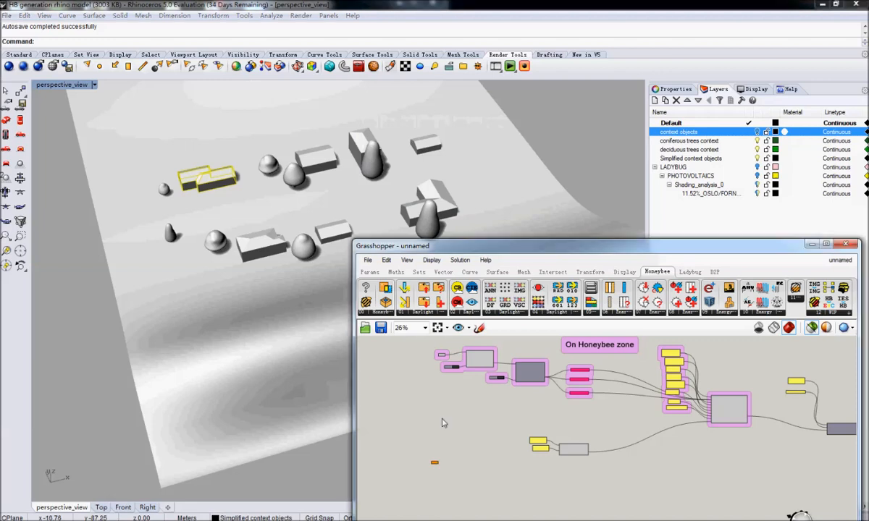
{"action": "left_click", "coordinate": [443, 358]}
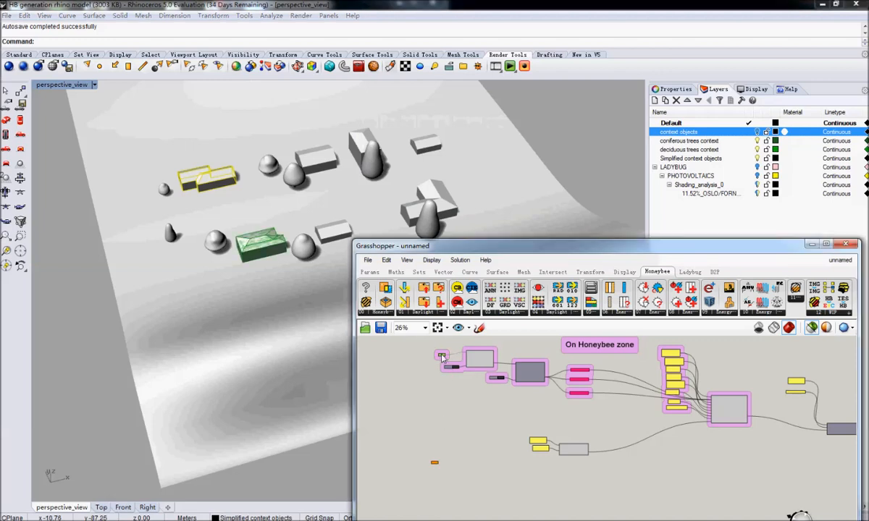
{"action": "left_click", "coordinate": [435, 467]}
{"action": "right_click", "coordinate": [435, 466]}
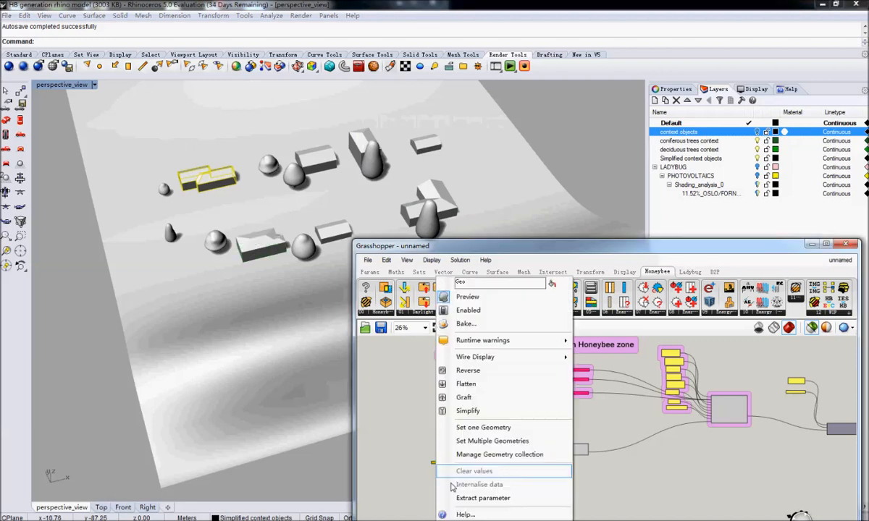
{"action": "left_click", "coordinate": [482, 427]}
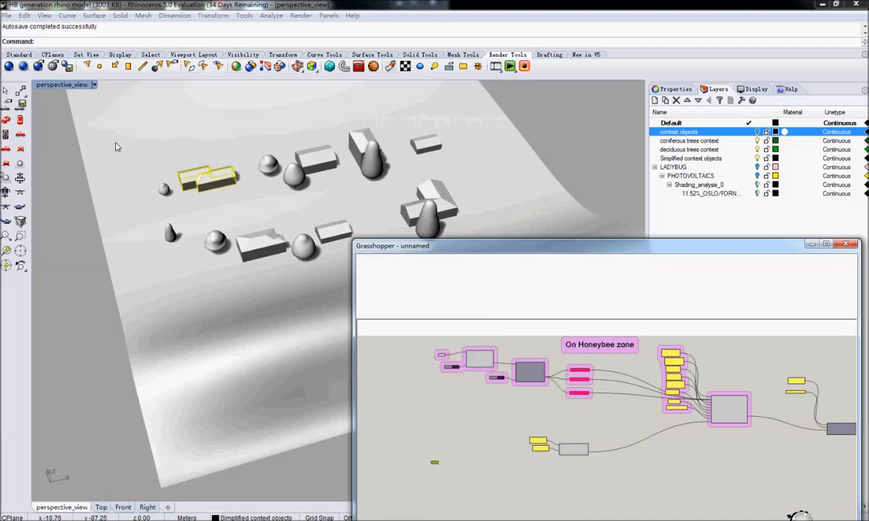
{"action": "left_click", "coordinate": [456, 471]}
Examine which building the Geometry parameter references, with the Grasshopper window moved clear of the house.
{"action": "double_click", "coordinate": [478, 248]}
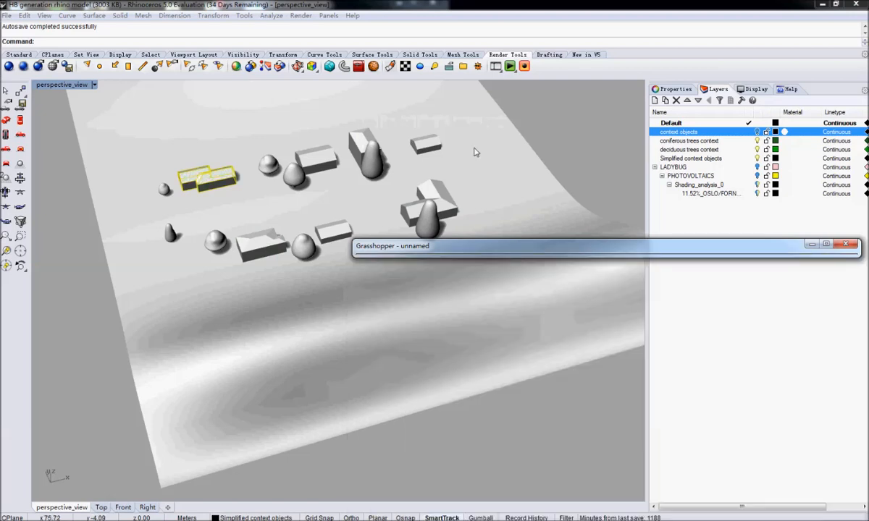
{"action": "double_click", "coordinate": [629, 249]}
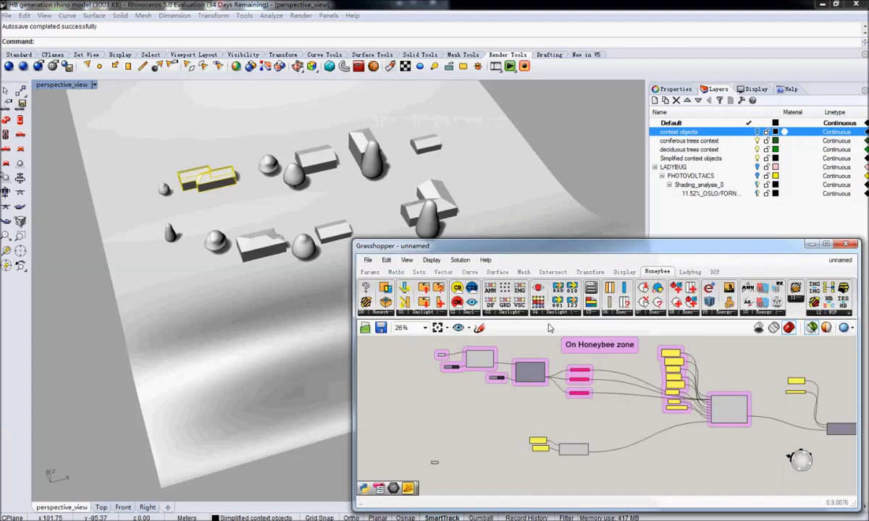
{"action": "left_click_drag", "start_coordinate": [629, 248], "coordinate": [652, 105]}
{"action": "scroll", "coordinate": [178, 158], "scroll_direction": "up", "scroll_amount": 10}
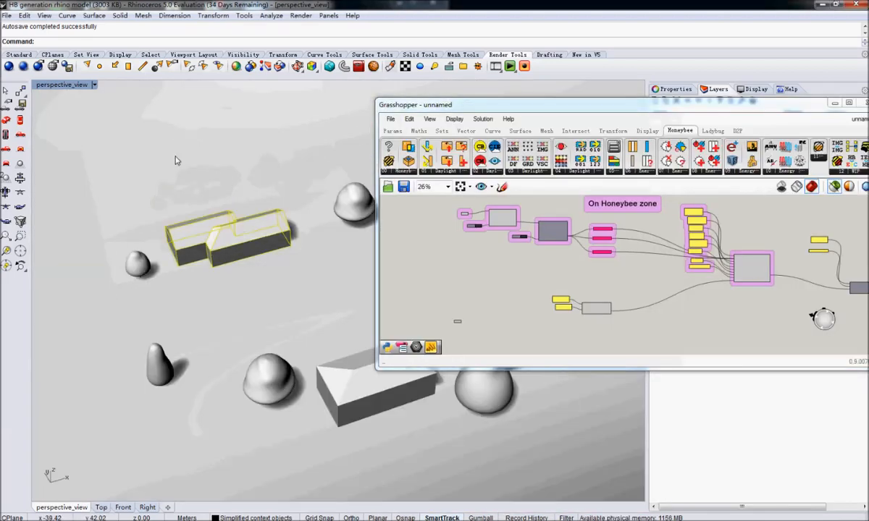
{"action": "left_click", "coordinate": [458, 322]}
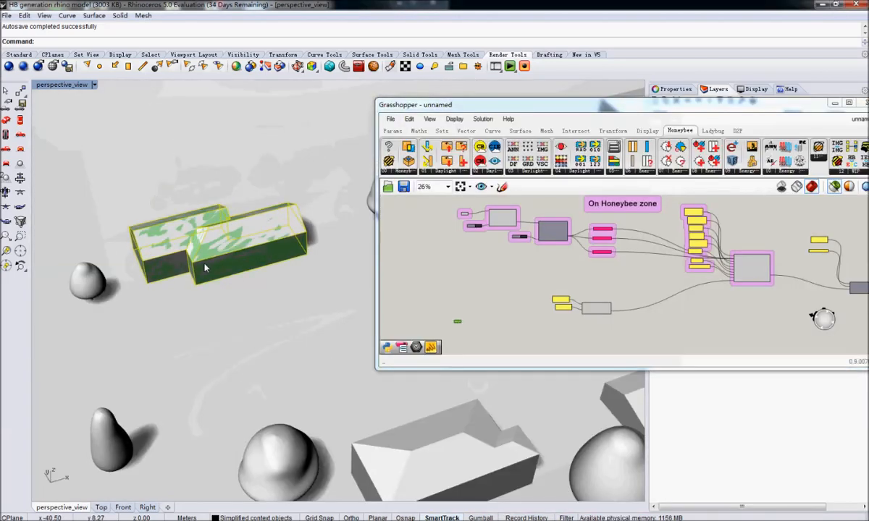
{"action": "right_click_drag", "start_coordinate": [205, 266], "coordinate": [218, 268]}
{"action": "left_click", "coordinate": [525, 326]}
{"action": "mouse_move", "coordinate": [492, 326]}
{"action": "right_mouse_down"}
{"action": "mouse_move", "coordinate": [511, 281]}
{"action": "mouse_move", "coordinate": [538, 280]}
{"action": "mouse_move", "coordinate": [477, 333]}
{"action": "right_mouse_up"}
{"action": "scroll", "coordinate": [487, 276], "scroll_direction": "up", "scroll_amount": 6}
{"action": "scroll", "coordinate": [517, 288], "scroll_direction": "down", "scroll_amount": 5}
{"action": "right_click_drag", "start_coordinate": [526, 283], "coordinate": [566, 278]}
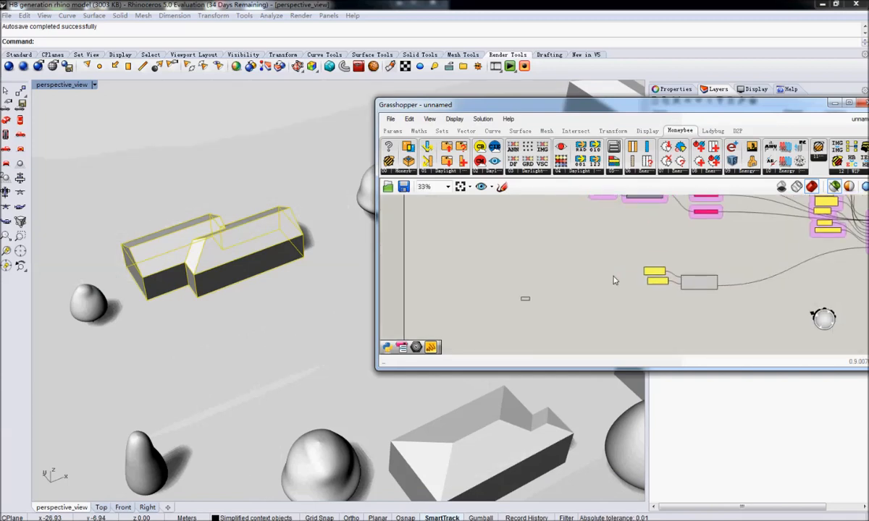
Try to duplicate the lowest item selector of the Honeybee zone group, and undo the paste.
{"action": "left_click", "coordinate": [712, 212]}
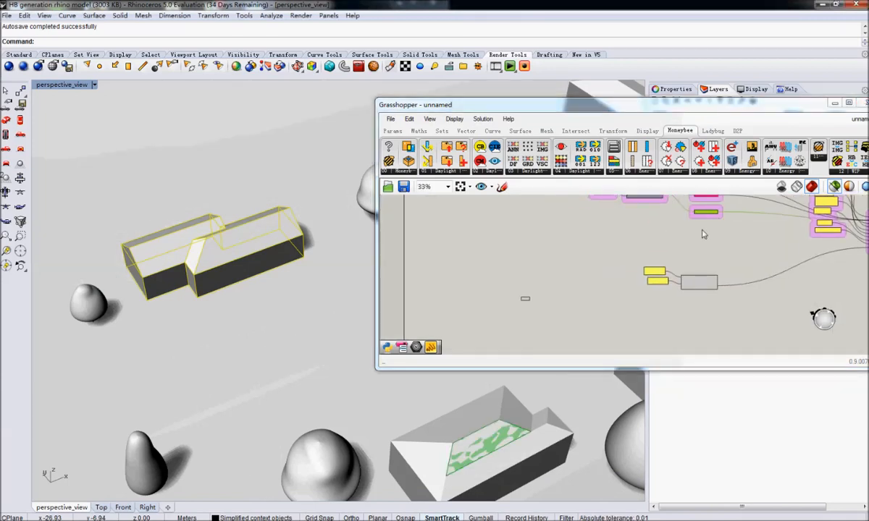
{"action": "key", "text": "ctrl+c"}
{"action": "key", "text": "ctrl+v"}
{"action": "right_click_drag", "start_coordinate": [708, 222], "coordinate": [560, 328]}
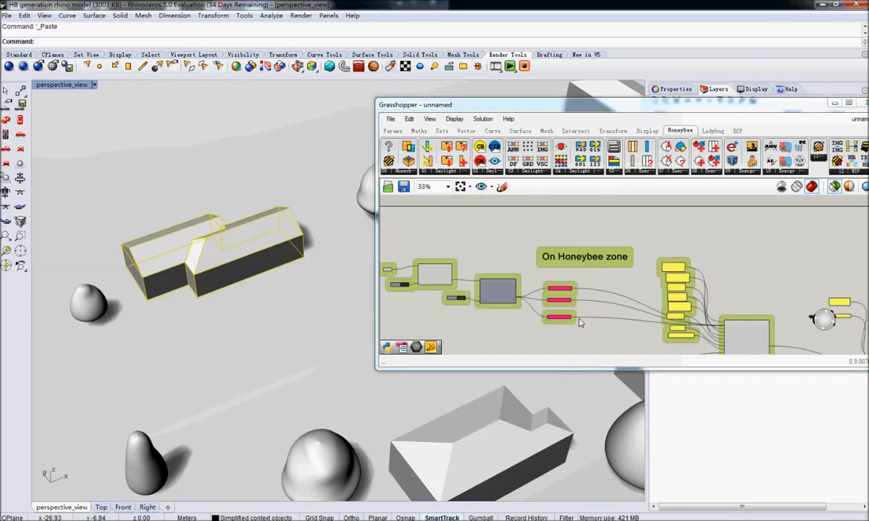
{"action": "key", "text": "ctrl+z"}
Place a Honeybee_Item Selector beside the Geometry parameter, connect the parameter to its input and check its list of items.
{"action": "right_click_drag", "start_coordinate": [532, 328], "coordinate": [681, 211]}
{"action": "left_click", "coordinate": [583, 283]}
{"action": "type", "text": "se"}
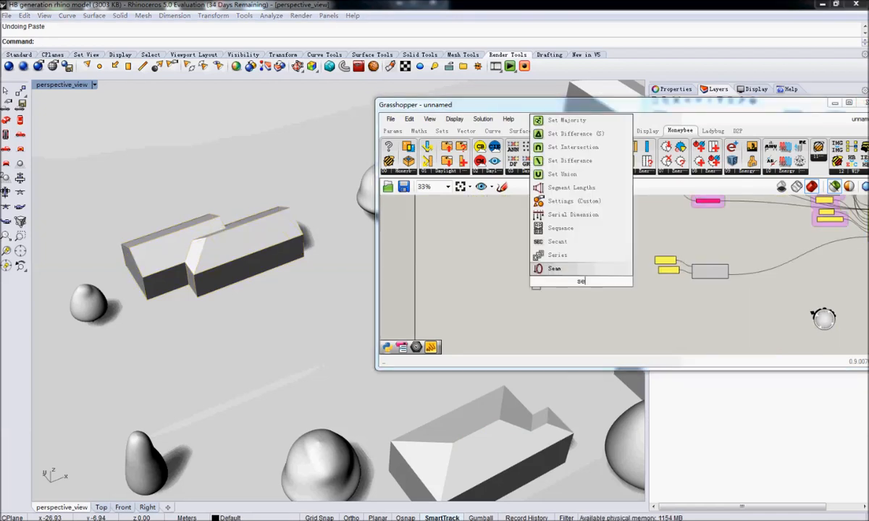
{"action": "type", "text": "l"}
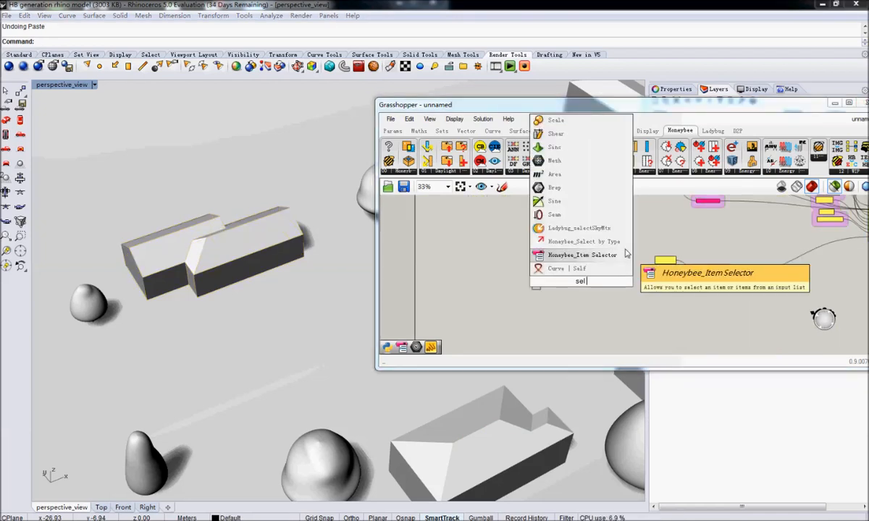
{"action": "left_click", "coordinate": [624, 254]}
{"action": "scroll", "coordinate": [565, 274], "scroll_direction": "up", "scroll_amount": 4}
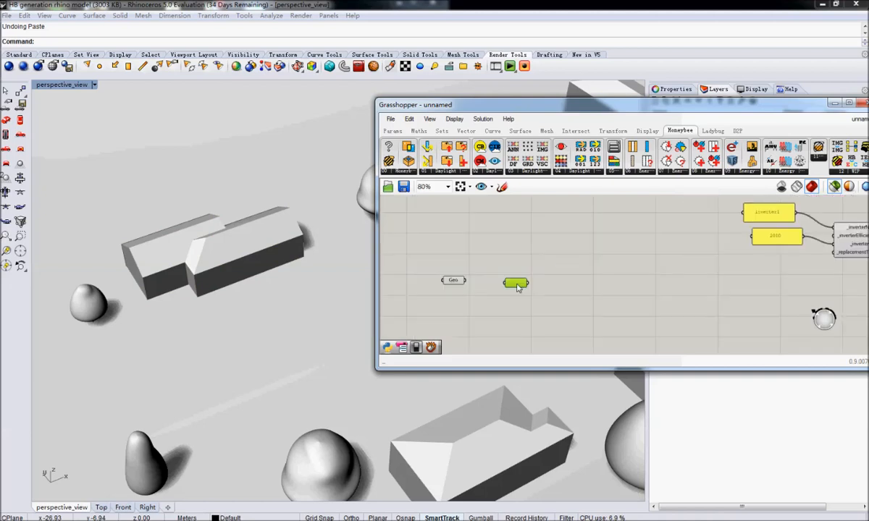
{"action": "left_click_drag", "start_coordinate": [465, 281], "coordinate": [504, 283]}
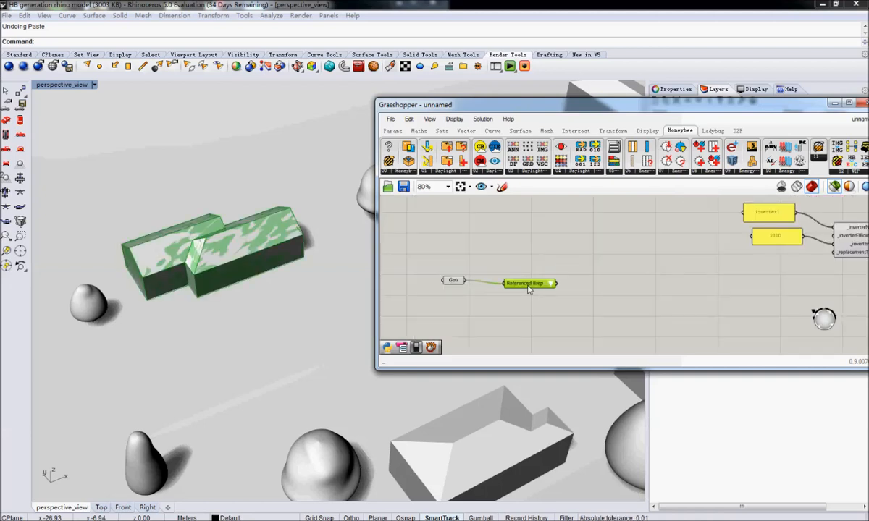
{"action": "left_click", "coordinate": [552, 284]}
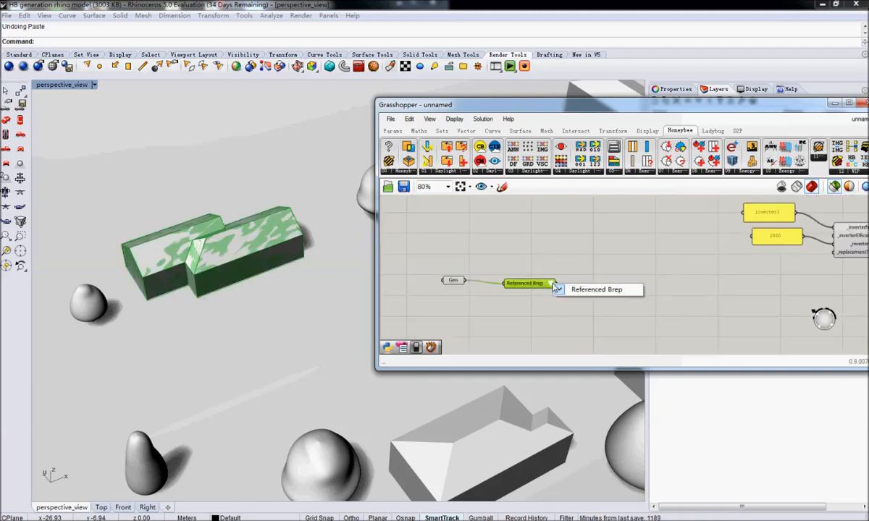
{"action": "left_click", "coordinate": [529, 268]}
Move the item selector farther from the Geometry parameter and place a Deconstruct Brep component between them.
{"action": "left_click_drag", "start_coordinate": [532, 284], "coordinate": [707, 285]}
{"action": "double_click", "coordinate": [538, 269]}
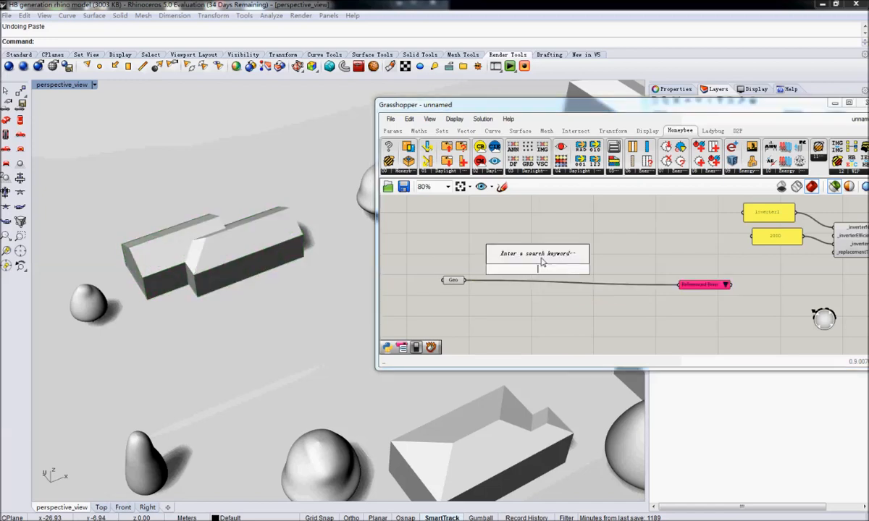
{"action": "type", "text": "decompo"}
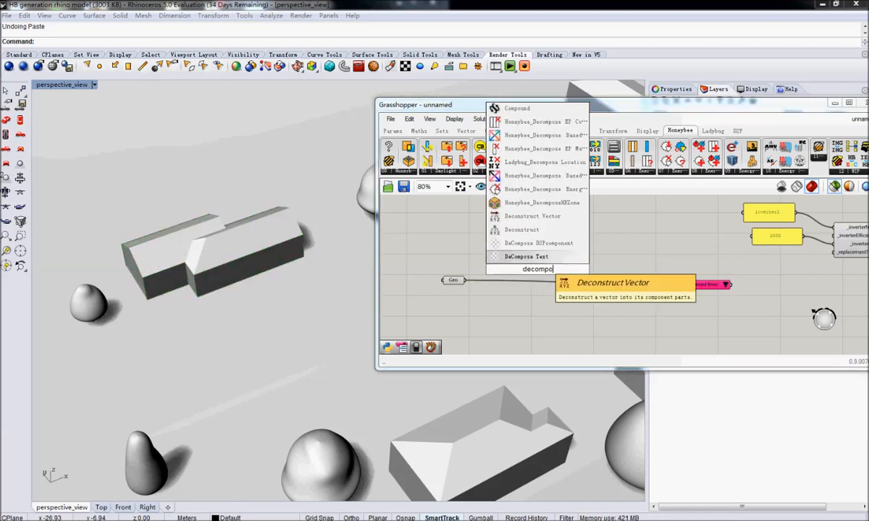
{"action": "key", "text": "BackSpace"}
{"action": "key", "text": "BackSpace"}
{"action": "key", "text": "BackSpace"}
{"action": "key", "text": "BackSpace"}
{"action": "key", "text": "BackSpace"}
{"action": "key", "text": "BackSpace"}
{"action": "key", "text": "BackSpace"}
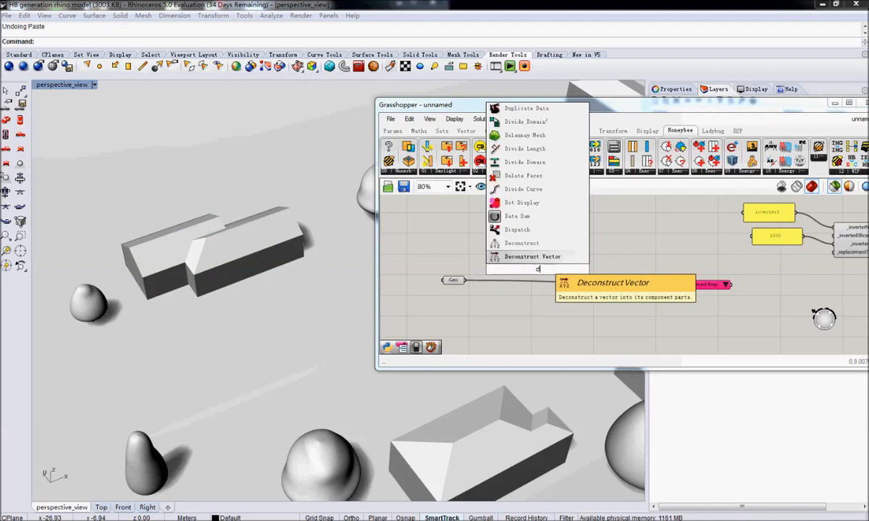
{"action": "type", "text": "de"}
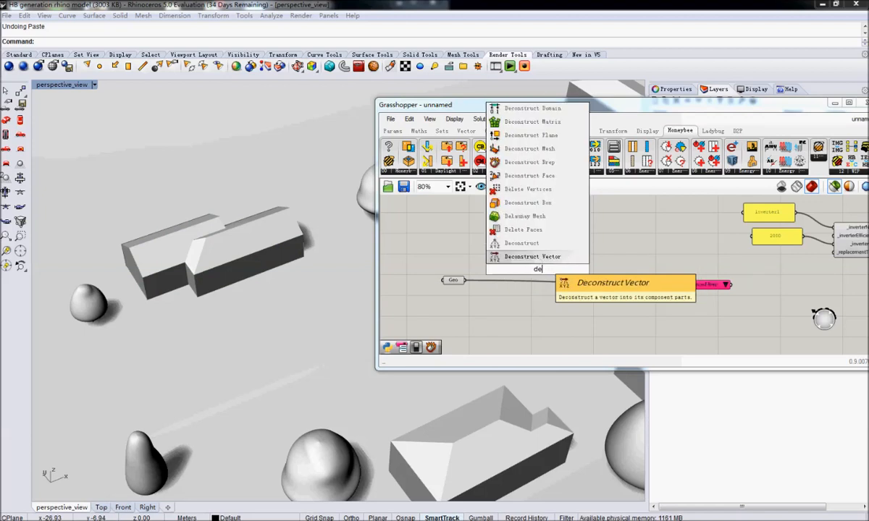
{"action": "type", "text": "const"}
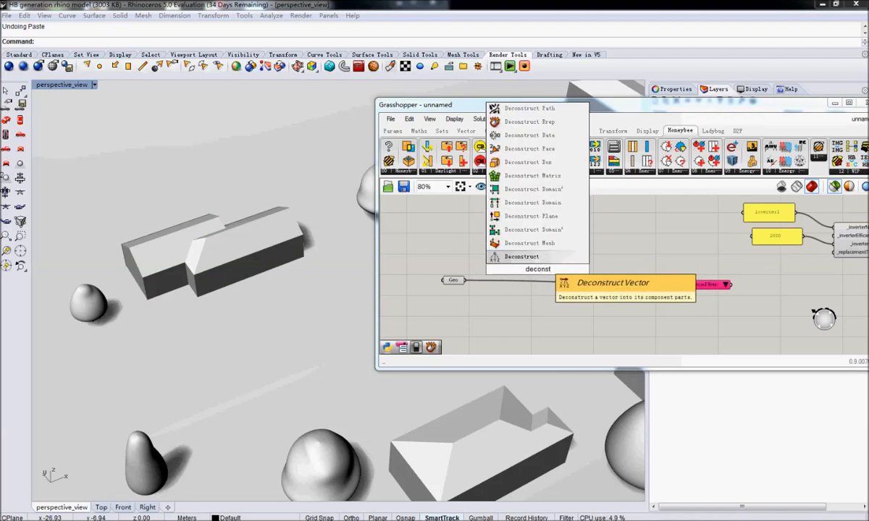
{"action": "type", "text": "ruct"}
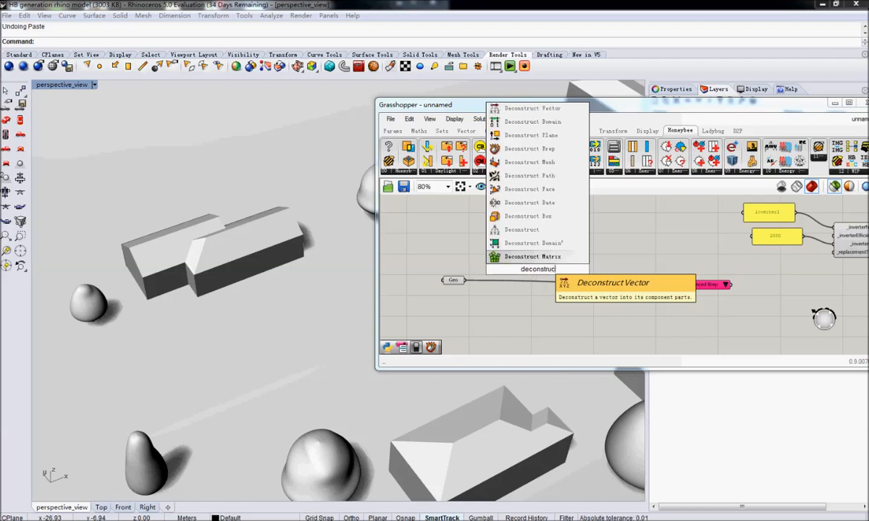
{"action": "key", "text": "Up"}
{"action": "key", "text": "Up"}
{"action": "key", "text": "Up"}
{"action": "key", "text": "Up"}
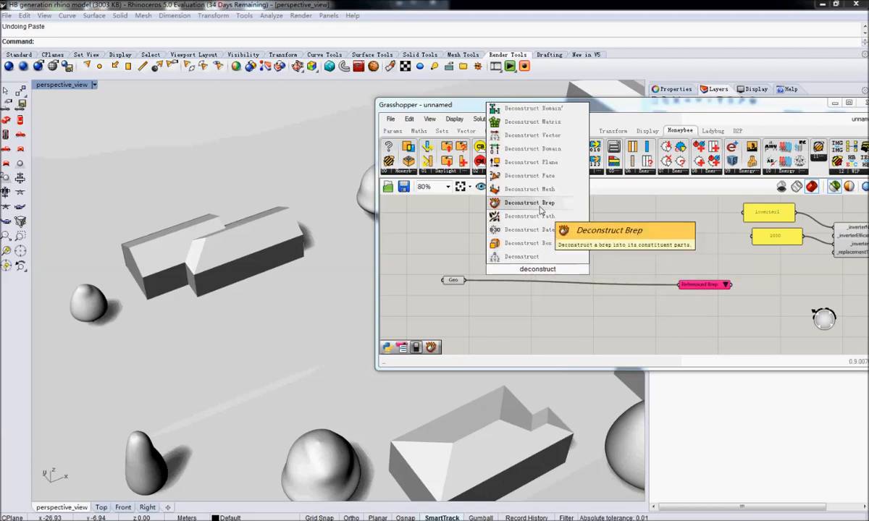
{"action": "key", "text": "Return"}
{"action": "left_click_drag", "start_coordinate": [537, 262], "coordinate": [532, 283]}
Connect the Geometry parameter to the B input of Deconstruct Brep and check both components' previews in the model.
{"action": "left_click_drag", "start_coordinate": [465, 280], "coordinate": [519, 292]}
{"action": "left_click", "coordinate": [452, 280]}
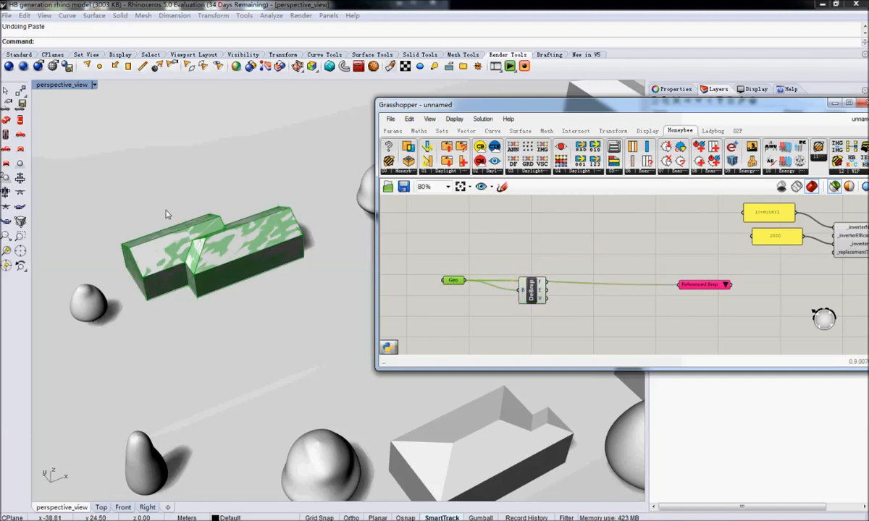
{"action": "left_click", "coordinate": [532, 290]}
{"action": "right_click_drag", "start_coordinate": [577, 312], "coordinate": [516, 309]}
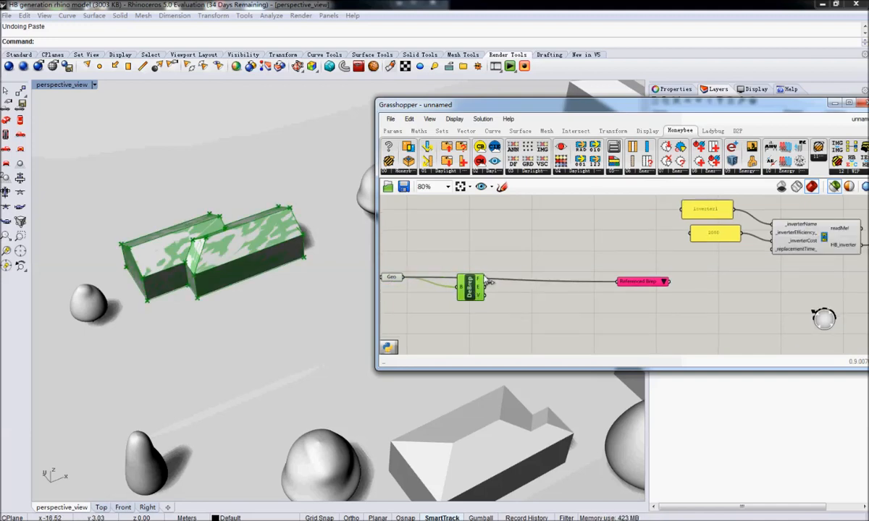
{"action": "right_click", "coordinate": [619, 284]}
{"action": "left_click", "coordinate": [621, 286]}
{"action": "right_click", "coordinate": [621, 286]}
{"action": "key", "text": "Escape"}
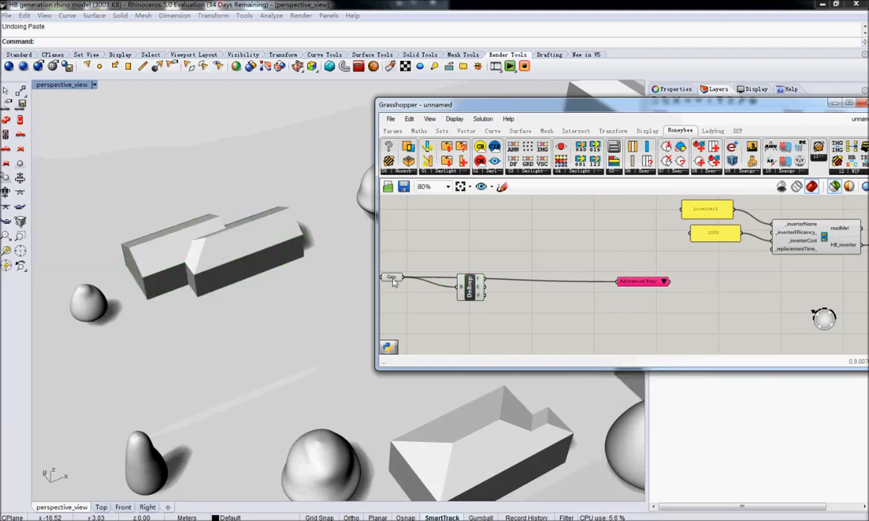
Disconnect the Geometry parameter from the item selector, connect Deconstruct Brep's F output to it instead and move it closer.
{"action": "right_click", "coordinate": [391, 278]}
{"action": "mouse_move", "coordinate": [454, 353]}
{"action": "left_click", "coordinate": [546, 384]}
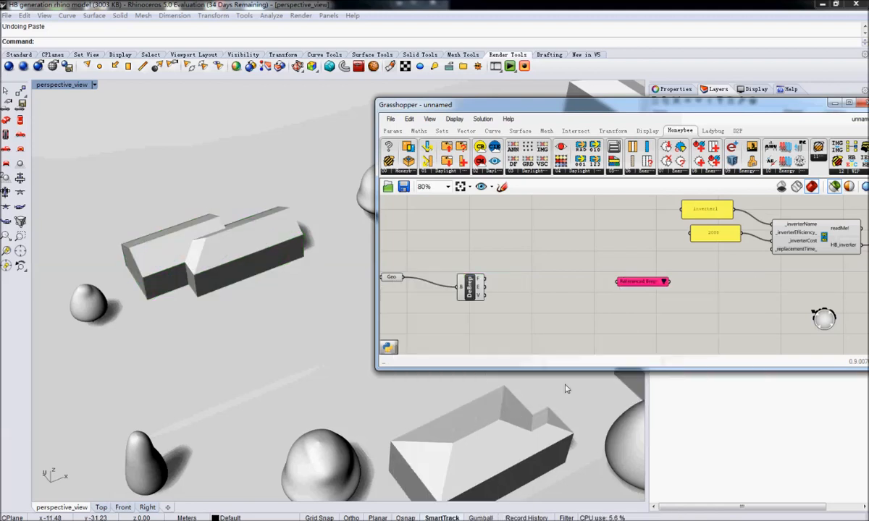
{"action": "mouse_move", "coordinate": [479, 284]}
{"action": "left_click_drag", "start_coordinate": [482, 280], "coordinate": [617, 282]}
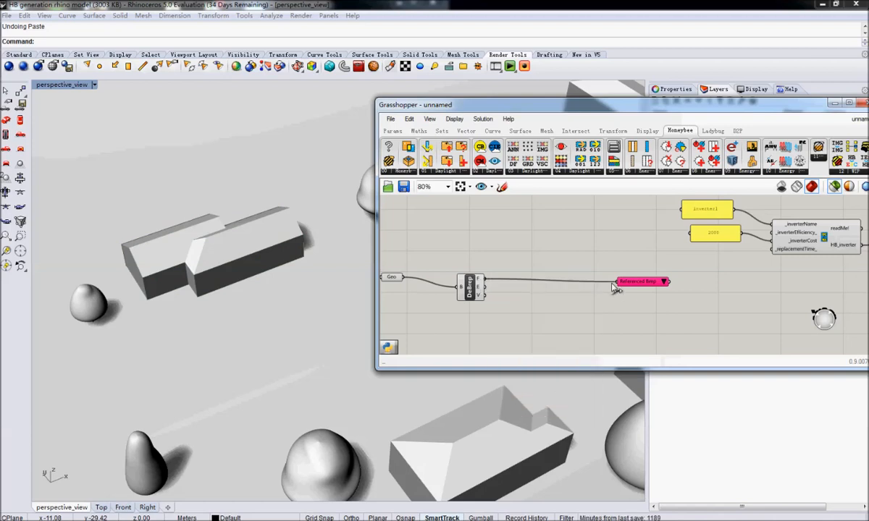
{"action": "left_click_drag", "start_coordinate": [670, 282], "coordinate": [604, 283]}
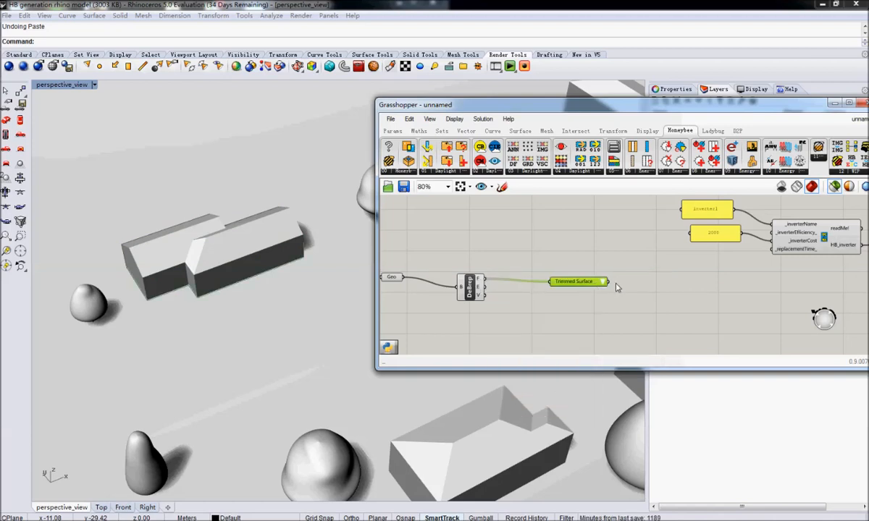
Try different surfaces in the item selector and pick the trimmed roof surface on the smaller wing of the context house.
{"action": "mouse_move", "coordinate": [607, 285]}
{"action": "left_click", "coordinate": [630, 366]}
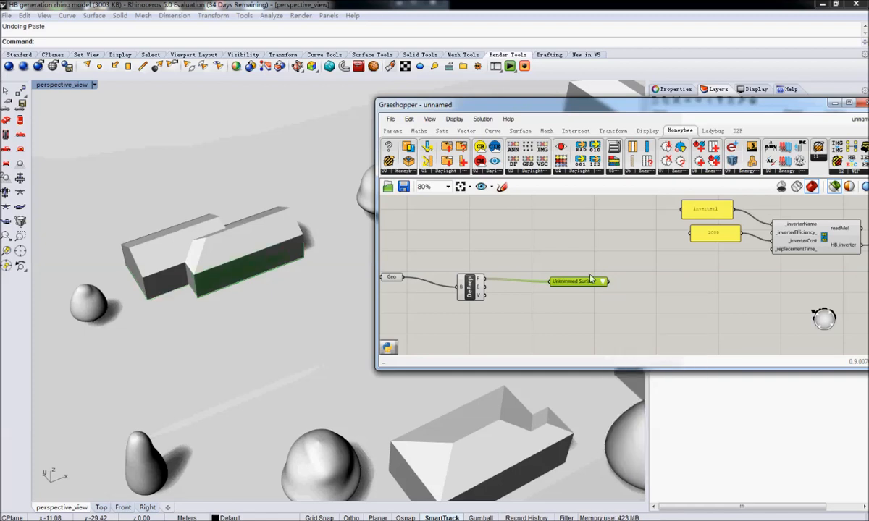
{"action": "left_click", "coordinate": [645, 399]}
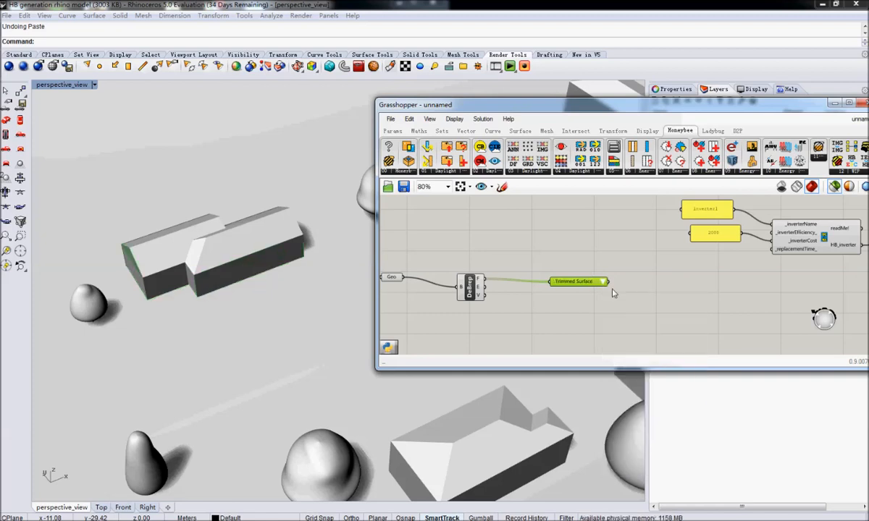
{"action": "mouse_move", "coordinate": [603, 284]}
{"action": "left_click", "coordinate": [649, 421]}
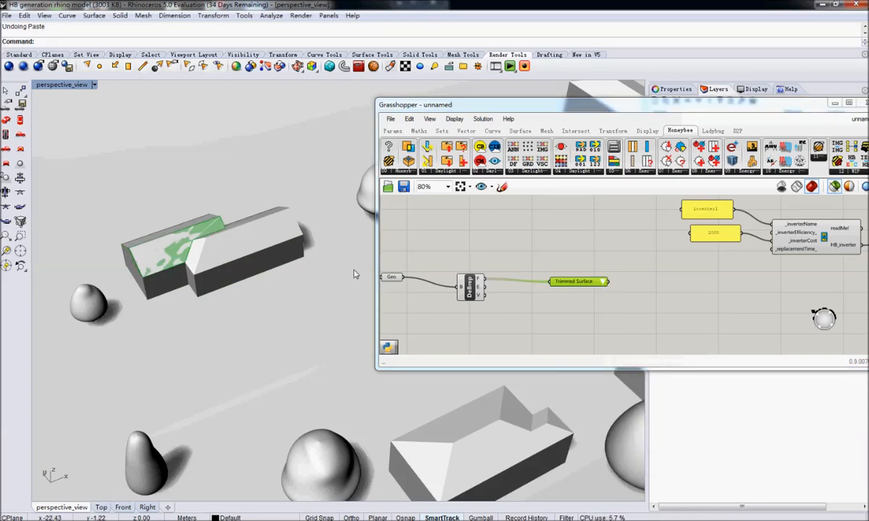
Examine the selected roof surface in the model and compare it with the previews of the connected components.
{"action": "right_click_drag", "start_coordinate": [355, 272], "coordinate": [172, 270]}
{"action": "scroll", "coordinate": [173, 270], "scroll_direction": "up", "scroll_amount": 3}
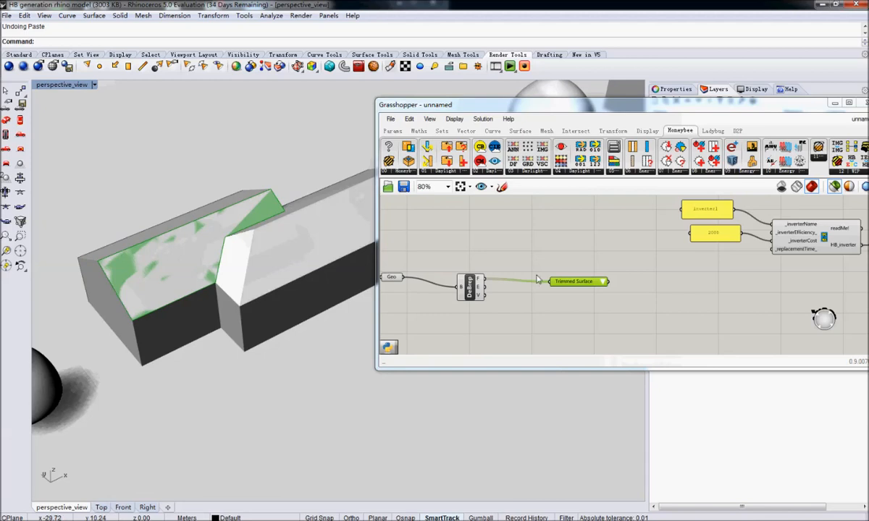
{"action": "right_click_drag", "start_coordinate": [628, 304], "coordinate": [590, 299]}
{"action": "scroll", "coordinate": [579, 300], "scroll_direction": "down", "scroll_amount": 5}
{"action": "left_click_drag", "start_coordinate": [534, 274], "coordinate": [418, 312]}
{"action": "left_click_drag", "start_coordinate": [483, 297], "coordinate": [474, 314]}
{"action": "left_click", "coordinate": [548, 318]}
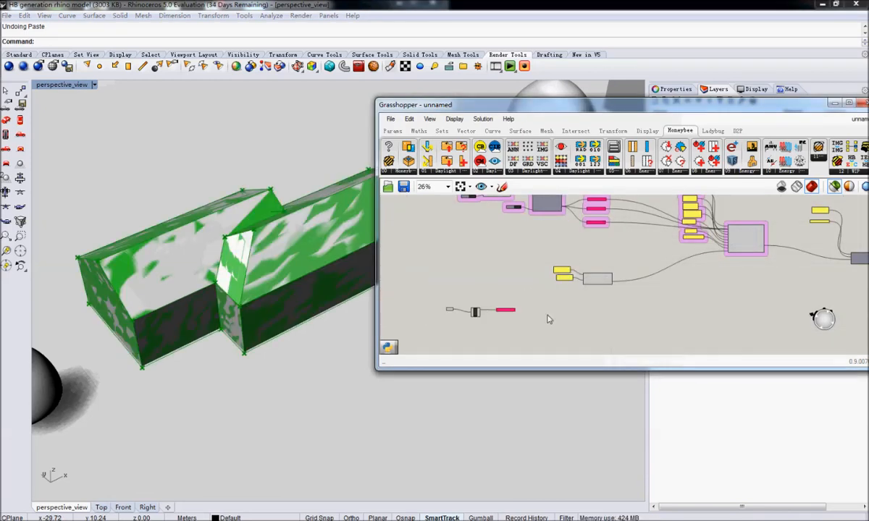
{"action": "right_click_drag", "start_coordinate": [552, 301], "coordinate": [546, 301]}
{"action": "scroll", "coordinate": [547, 301], "scroll_direction": "up", "scroll_amount": 5}
{"action": "left_click", "coordinate": [497, 283]}
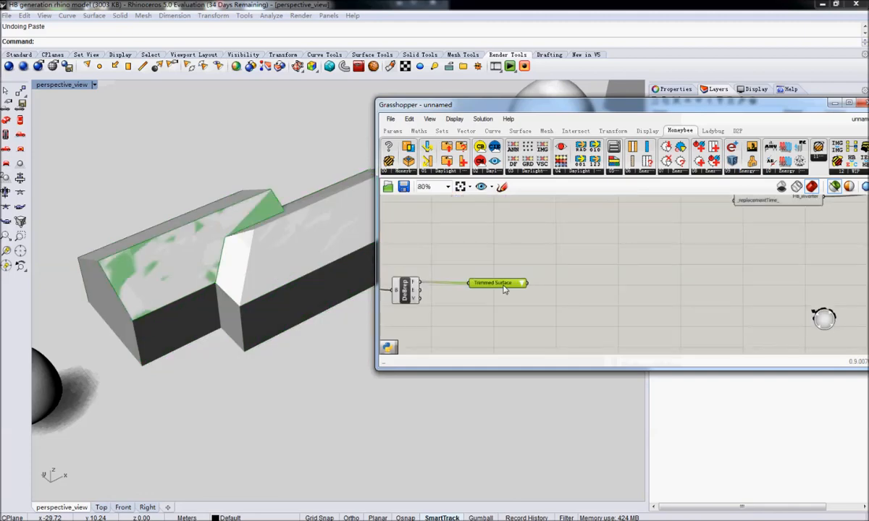
{"action": "left_click", "coordinate": [640, 277]}
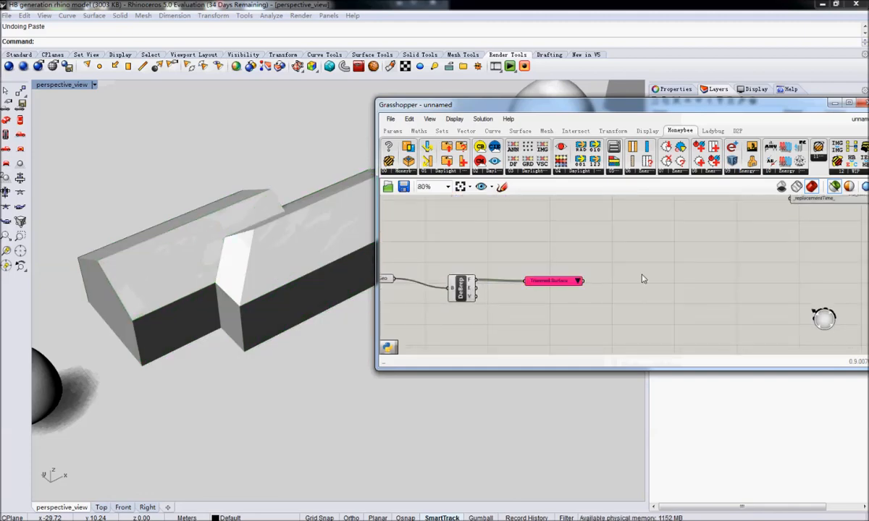
Place a Honeybee EP context Surfaces component and connect the item selector's output to its _shdSurfaces input.
{"action": "left_click", "coordinate": [415, 174]}
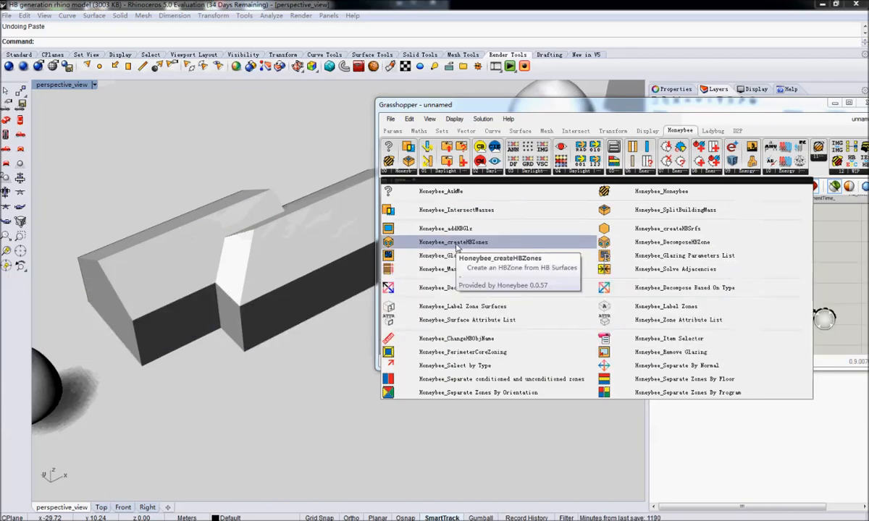
{"action": "double_click", "coordinate": [696, 285]}
{"action": "type", "text": "context"}
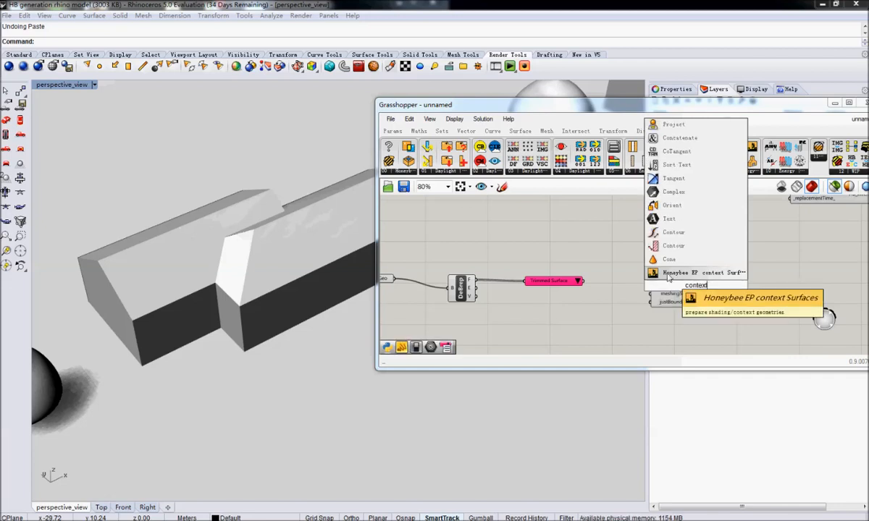
{"action": "key", "text": "Return"}
{"action": "right_click_drag", "start_coordinate": [615, 293], "coordinate": [562, 277]}
{"action": "left_click_drag", "start_coordinate": [585, 291], "coordinate": [608, 291]}
{"action": "right_click_drag", "start_coordinate": [555, 287], "coordinate": [563, 286]}
{"action": "left_click_drag", "start_coordinate": [540, 265], "coordinate": [600, 265]}
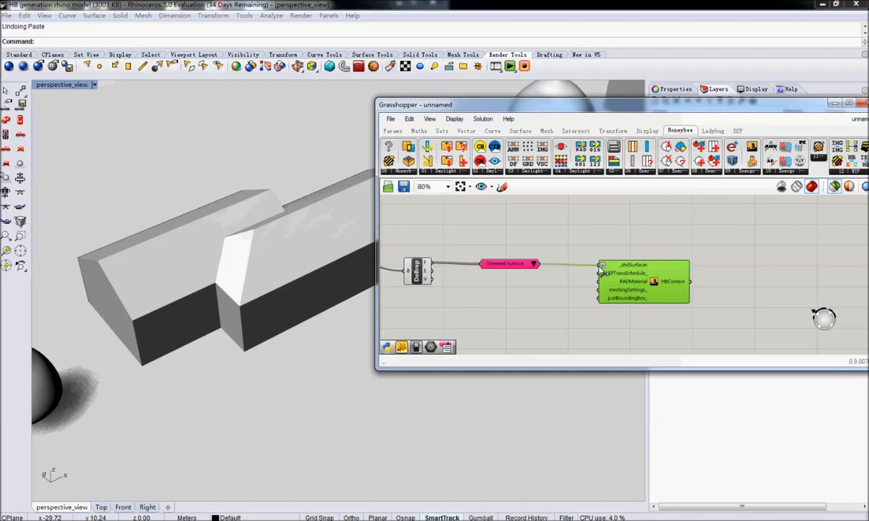
Check the context surface's preview in the model and the HBSurfaces output in the Honeybee zone chain.
{"action": "mouse_move", "coordinate": [678, 286]}
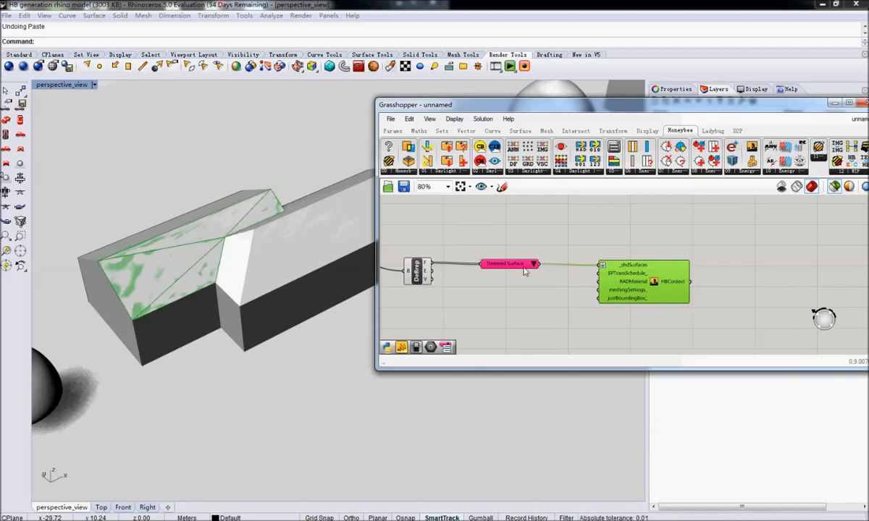
{"action": "left_click", "coordinate": [524, 271]}
{"action": "left_click", "coordinate": [665, 284]}
{"action": "right_click_drag", "start_coordinate": [693, 285], "coordinate": [612, 301]}
{"action": "scroll", "coordinate": [613, 301], "scroll_direction": "down", "scroll_amount": 3}
{"action": "scroll", "coordinate": [630, 275], "scroll_direction": "up", "scroll_amount": 3}
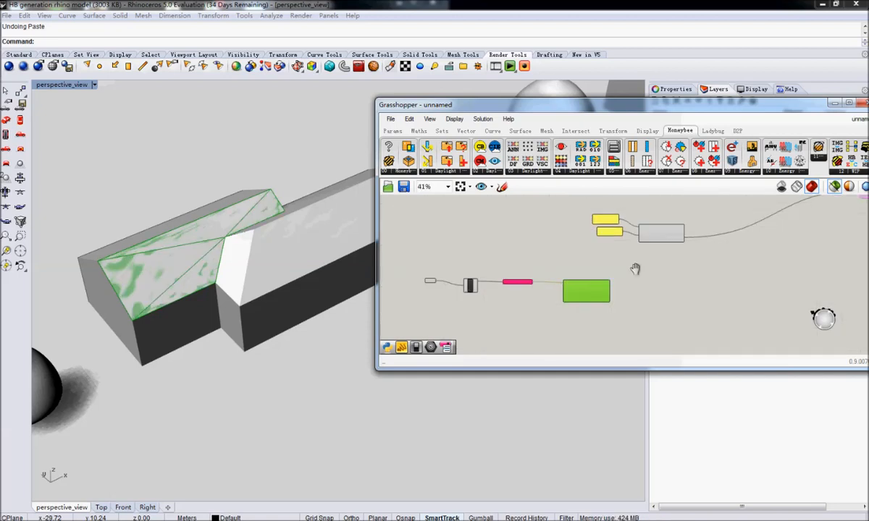
{"action": "scroll", "coordinate": [574, 288], "scroll_direction": "down", "scroll_amount": 5}
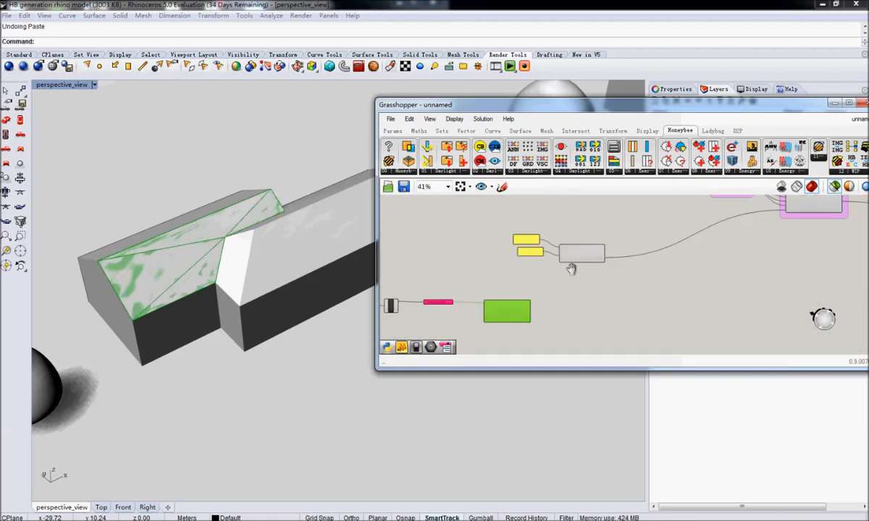
{"action": "left_click", "coordinate": [589, 229]}
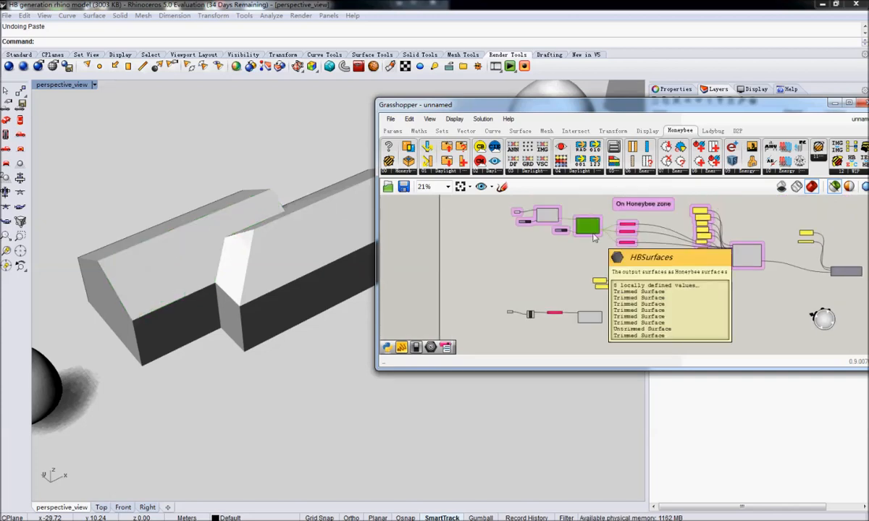
Ungroup the components of the "On Honeybee zone" group.
{"action": "right_click_drag", "start_coordinate": [601, 305], "coordinate": [543, 293]}
{"action": "scroll", "coordinate": [594, 258], "scroll_direction": "up", "scroll_amount": 3}
{"action": "scroll", "coordinate": [556, 243], "scroll_direction": "down", "scroll_amount": 2}
{"action": "right_click_drag", "start_coordinate": [559, 233], "coordinate": [535, 202]}
{"action": "right_click_drag", "start_coordinate": [543, 248], "coordinate": [615, 324]}
{"action": "right_click_drag", "start_coordinate": [657, 248], "coordinate": [597, 266]}
{"action": "left_click", "coordinate": [691, 268]}
{"action": "left_click_drag", "start_coordinate": [715, 305], "coordinate": [625, 208]}
{"action": "left_click", "coordinate": [677, 297]}
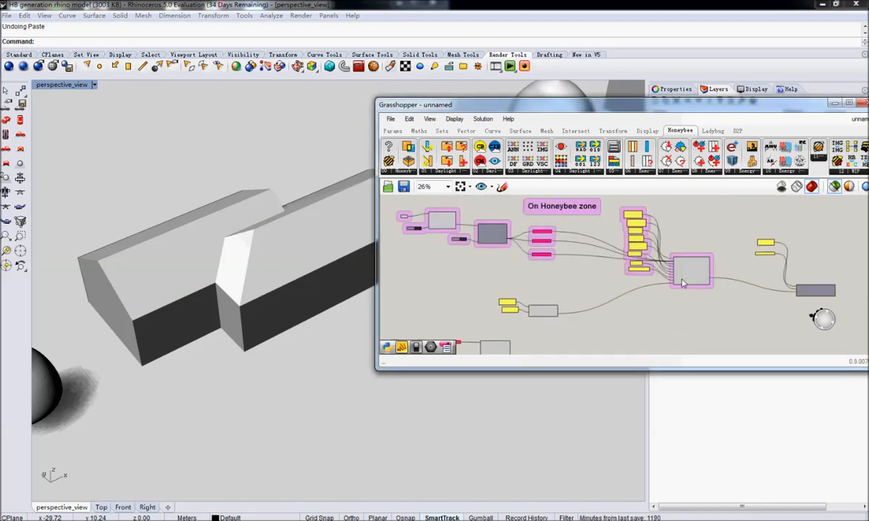
{"action": "key", "text": "ctrl+a"}
{"action": "right_click", "coordinate": [625, 249]}
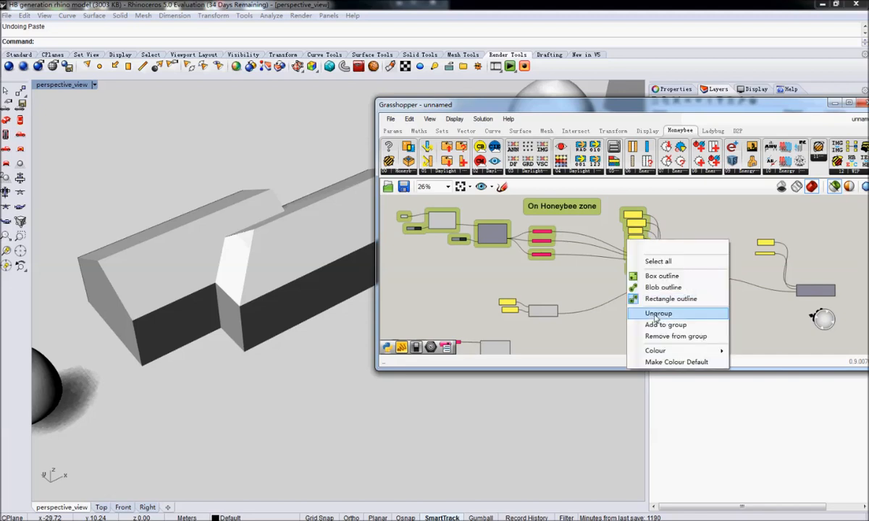
{"action": "left_click", "coordinate": [651, 316]}
Select the photovoltaic generator together with its input panels and shift the set on the canvas.
{"action": "left_click_drag", "start_coordinate": [708, 308], "coordinate": [629, 209]}
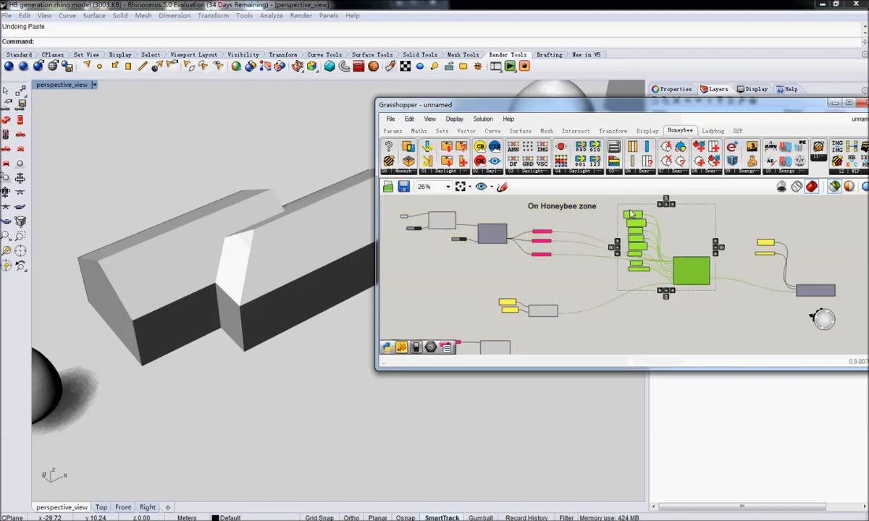
{"action": "left_click_drag", "start_coordinate": [688, 276], "coordinate": [637, 230]}
{"action": "left_click", "coordinate": [675, 308]}
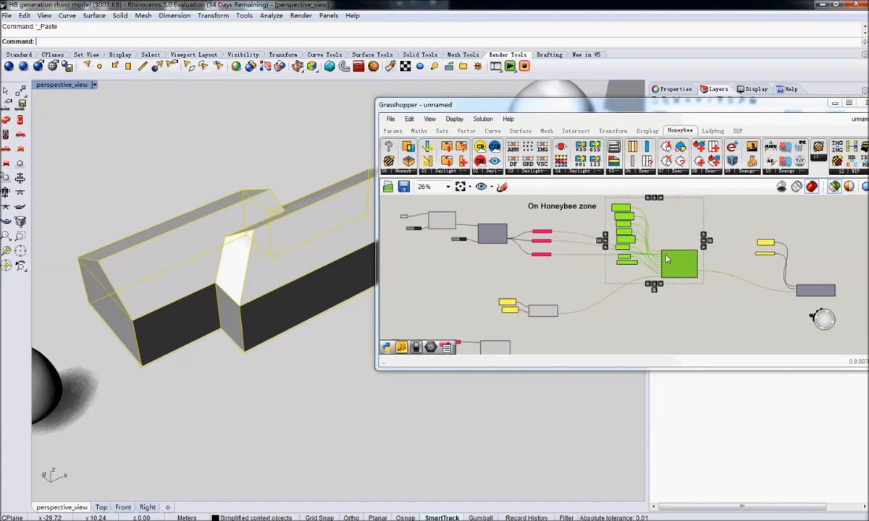
{"action": "left_click_drag", "start_coordinate": [669, 263], "coordinate": [684, 292]}
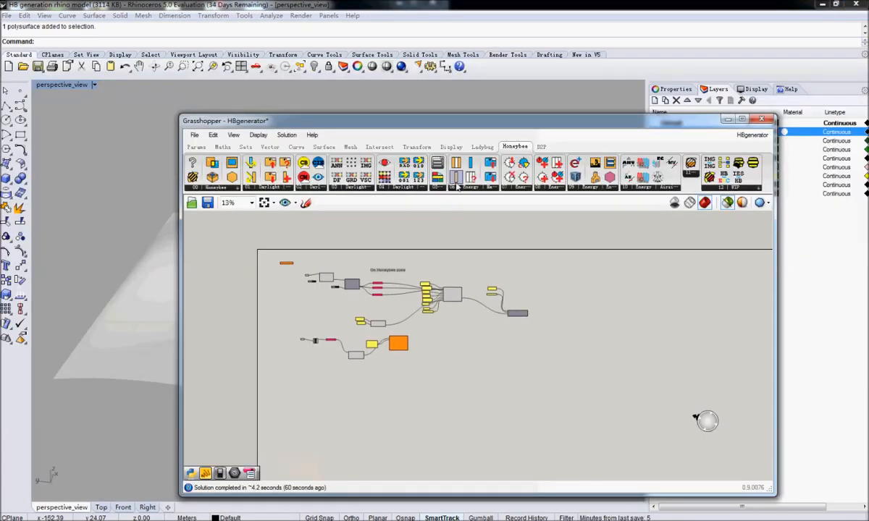
Move the Honeybee zone's generator and its input panels down, away from the item selectors.
{"action": "left_click_drag", "start_coordinate": [429, 131], "coordinate": [394, 123]}
{"action": "scroll", "coordinate": [428, 289], "scroll_direction": "up", "scroll_amount": 6}
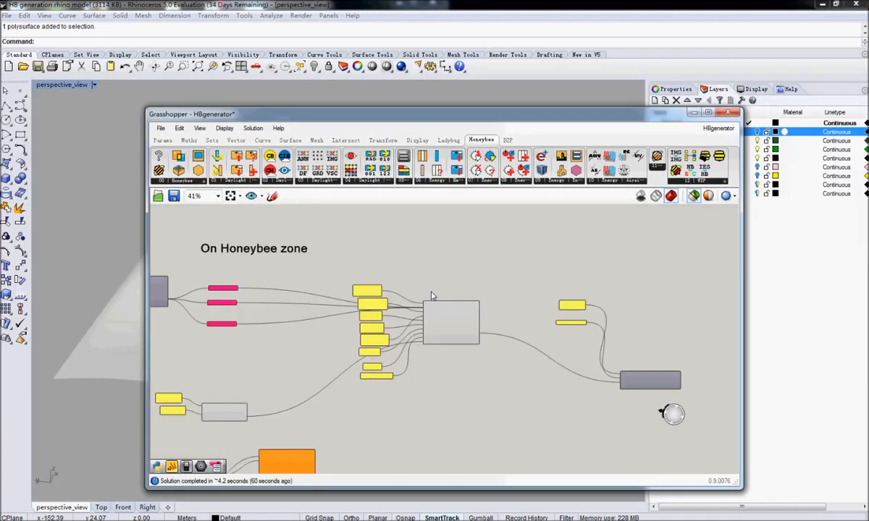
{"action": "scroll", "coordinate": [441, 342], "scroll_direction": "down", "scroll_amount": 6}
{"action": "left_click_drag", "start_coordinate": [500, 358], "coordinate": [417, 280]}
{"action": "right_click_drag", "start_coordinate": [417, 280], "coordinate": [444, 298]}
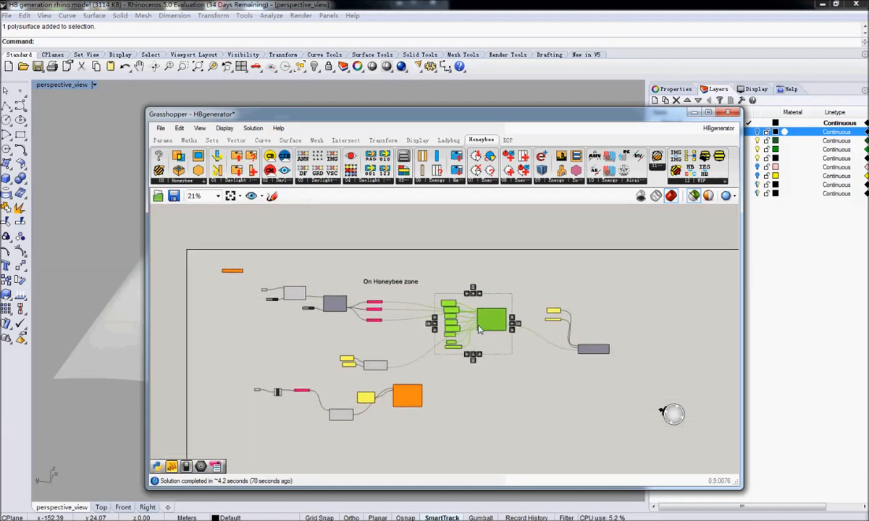
{"action": "left_click_drag", "start_coordinate": [486, 330], "coordinate": [505, 389], "text": "alt"}
Examine the second generator component and its connections to the context surface component and the 0.7 panel.
{"action": "right_click_drag", "start_coordinate": [399, 412], "coordinate": [409, 357]}
{"action": "scroll", "coordinate": [504, 326], "scroll_direction": "up", "scroll_amount": 4}
{"action": "right_click_drag", "start_coordinate": [498, 339], "coordinate": [565, 317]}
{"action": "left_click", "coordinate": [323, 387]}
{"action": "right_click_drag", "start_coordinate": [384, 306], "coordinate": [467, 292]}
{"action": "scroll", "coordinate": [509, 318], "scroll_direction": "down", "scroll_amount": 2}
{"action": "scroll", "coordinate": [391, 349], "scroll_direction": "up", "scroll_amount": 4}
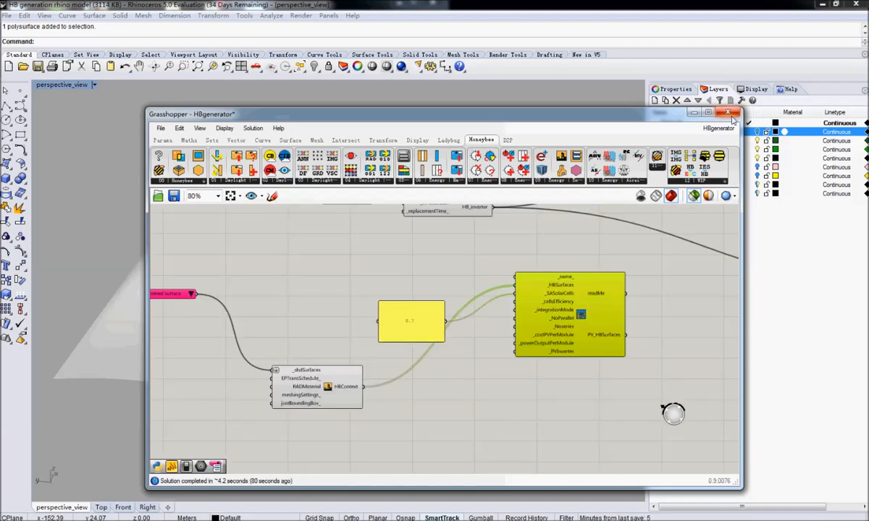
Place the original generator and its input panels beside the second generator at the end of the context surface chain.
{"action": "right_click_drag", "start_coordinate": [334, 329], "coordinate": [387, 344]}
{"action": "scroll", "coordinate": [368, 327], "scroll_direction": "down", "scroll_amount": 2}
{"action": "right_click_drag", "start_coordinate": [509, 332], "coordinate": [388, 345]}
{"action": "left_click_drag", "start_coordinate": [677, 390], "coordinate": [501, 267]}
{"action": "left_click_drag", "start_coordinate": [630, 314], "coordinate": [398, 386]}
{"action": "right_click_drag", "start_coordinate": [397, 381], "coordinate": [523, 351]}
{"action": "left_click_drag", "start_coordinate": [523, 351], "coordinate": [582, 379]}
{"action": "right_click_drag", "start_coordinate": [219, 333], "coordinate": [375, 341]}
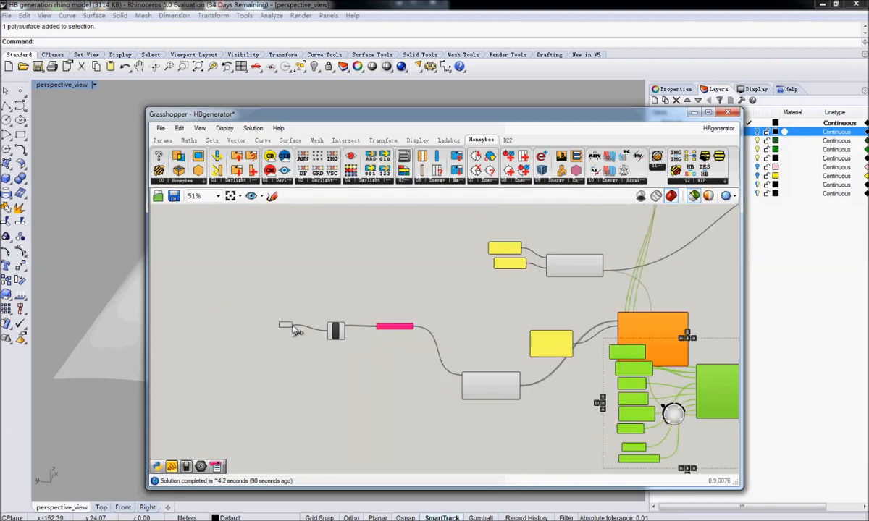
Select the context chain's item selector and view its highlighted surface on the context house in the model.
{"action": "left_click", "coordinate": [398, 327]}
{"action": "left_click_drag", "start_coordinate": [322, 119], "coordinate": [687, 165]}
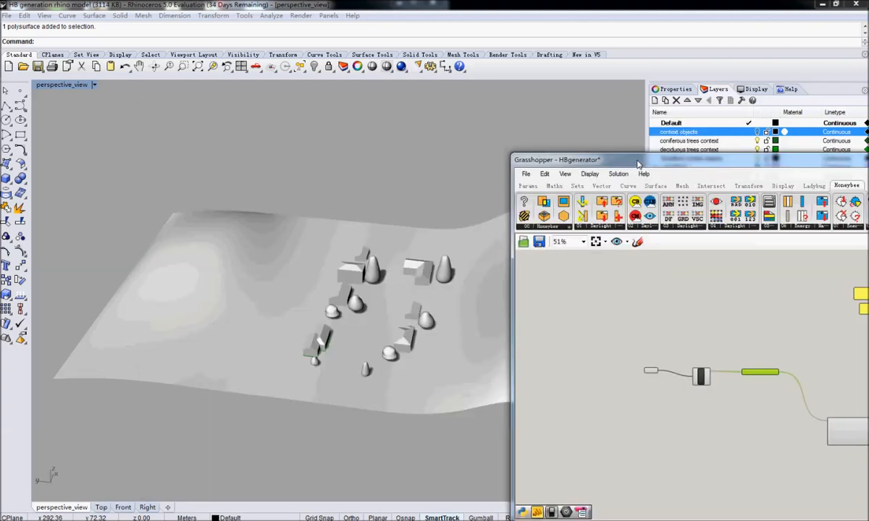
{"action": "right_click_drag", "start_coordinate": [398, 246], "coordinate": [264, 304]}
{"action": "scroll", "coordinate": [242, 317], "scroll_direction": "up", "scroll_amount": 12}
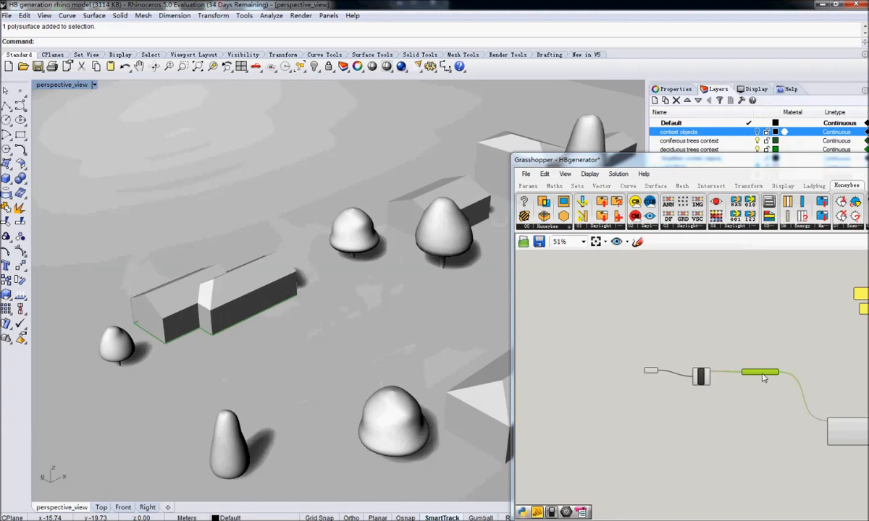
{"action": "left_click_drag", "start_coordinate": [702, 163], "coordinate": [407, 68]}
{"action": "scroll", "coordinate": [745, 366], "scroll_direction": "up", "scroll_amount": 6}
Try several listed surfaces in the item selector and choose an untrimmed surface at the far end of the house.
{"action": "left_click", "coordinate": [653, 317]}
{"action": "left_click", "coordinate": [691, 389]}
{"action": "left_click", "coordinate": [653, 318]}
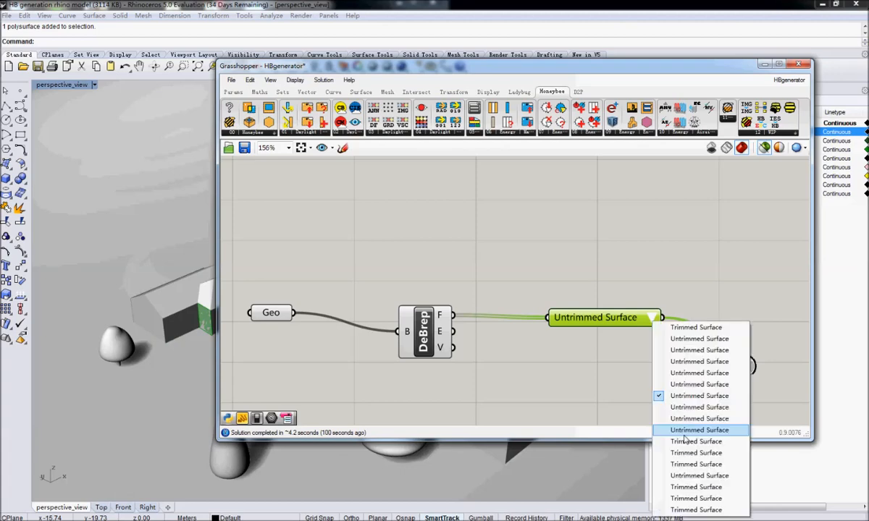
{"action": "left_click", "coordinate": [734, 385]}
{"action": "left_click", "coordinate": [653, 321]}
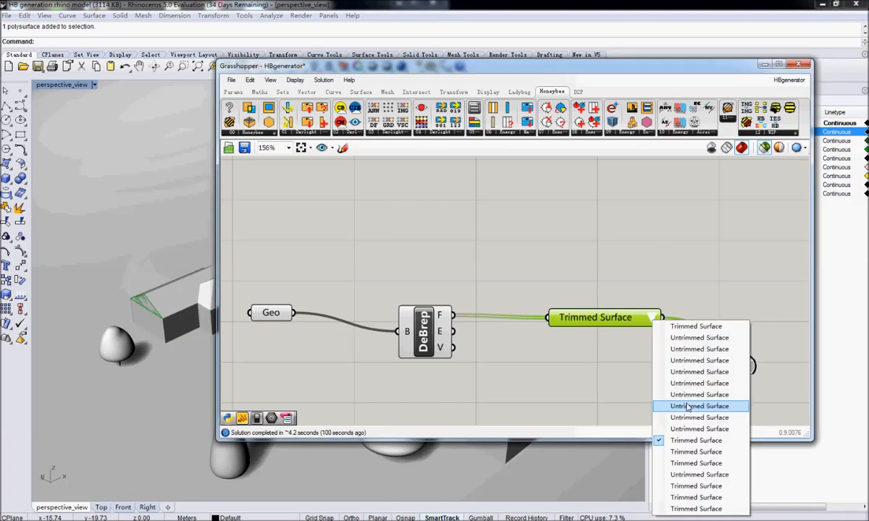
{"action": "left_click", "coordinate": [687, 416]}
{"action": "left_click_drag", "start_coordinate": [360, 78], "coordinate": [443, 47]}
{"action": "left_click", "coordinate": [737, 286]}
{"action": "left_click", "coordinate": [764, 441]}
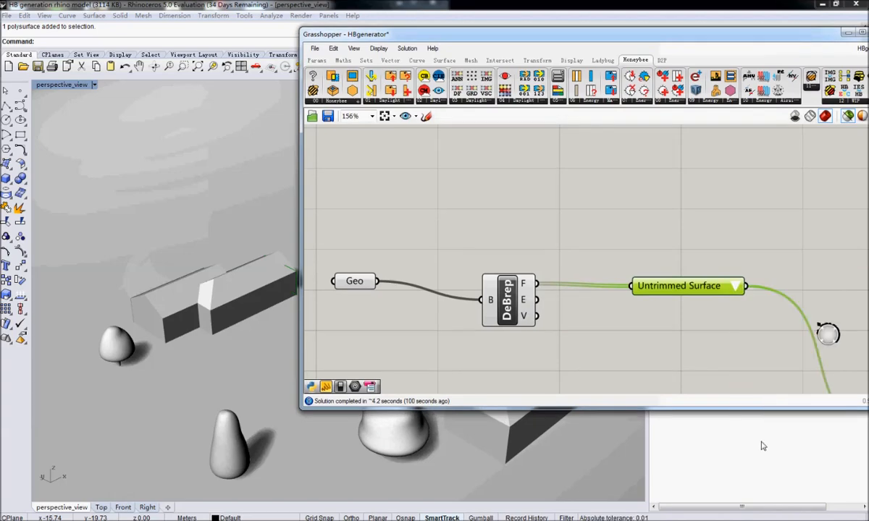
Delete the second generator component together with its 0.7 panel.
{"action": "right_click_drag", "start_coordinate": [707, 253], "coordinate": [528, 235]}
{"action": "scroll", "coordinate": [528, 235], "scroll_direction": "down", "scroll_amount": 7}
{"action": "right_click_drag", "start_coordinate": [627, 292], "coordinate": [627, 252]}
{"action": "scroll", "coordinate": [549, 241], "scroll_direction": "up", "scroll_amount": 5}
{"action": "left_click", "coordinate": [575, 236]}
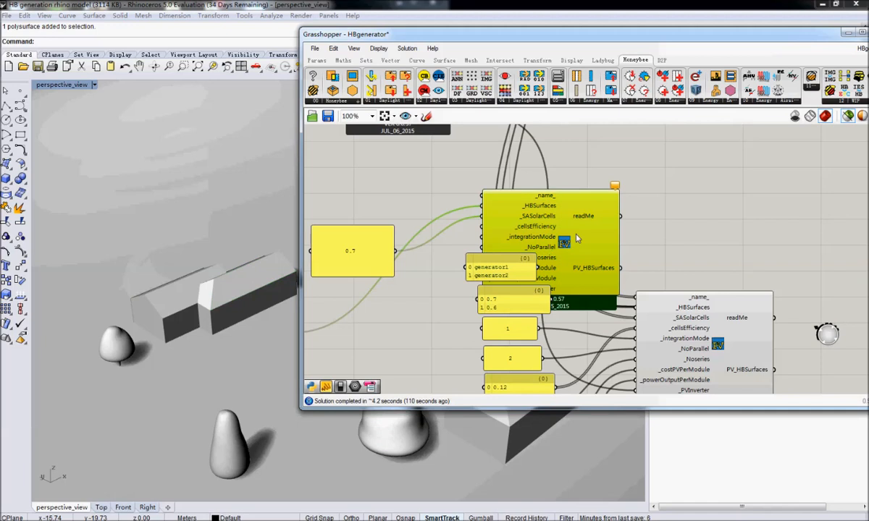
{"action": "scroll", "coordinate": [574, 236], "scroll_direction": "down", "scroll_amount": 3}
{"action": "left_click_drag", "start_coordinate": [580, 237], "coordinate": [493, 234]}
{"action": "left_click", "coordinate": [504, 283]}
{"action": "left_click", "coordinate": [464, 233]}
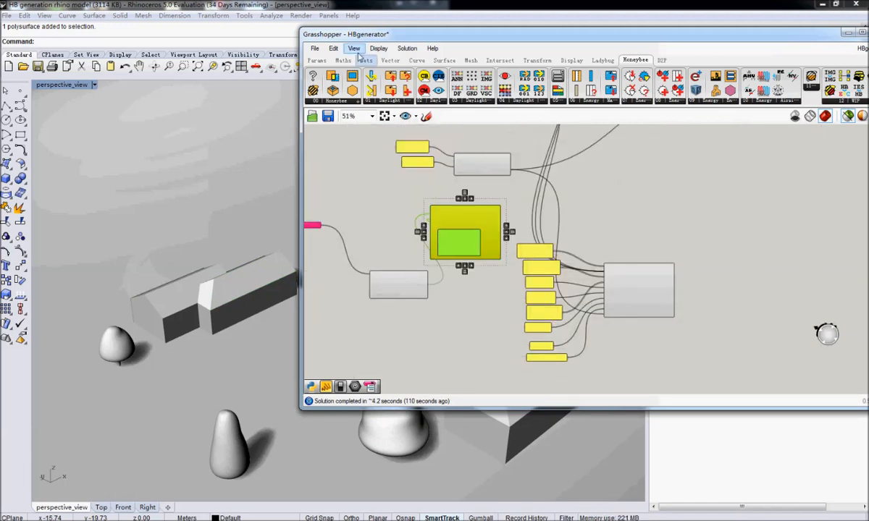
{"action": "left_click", "coordinate": [333, 48]}
{"action": "left_click", "coordinate": [351, 165]}
Move the remaining generator closer to its input panels and bring the set nearer to the context surface component.
{"action": "right_click_drag", "start_coordinate": [518, 244], "coordinate": [519, 268]}
{"action": "left_click_drag", "start_coordinate": [640, 319], "coordinate": [622, 315]}
{"action": "left_click_drag", "start_coordinate": [680, 232], "coordinate": [520, 398]}
{"action": "left_click_drag", "start_coordinate": [622, 314], "coordinate": [610, 311]}
{"action": "left_click", "coordinate": [445, 317]}
{"action": "double_click", "coordinate": [445, 309]}
{"action": "key", "text": "Escape"}
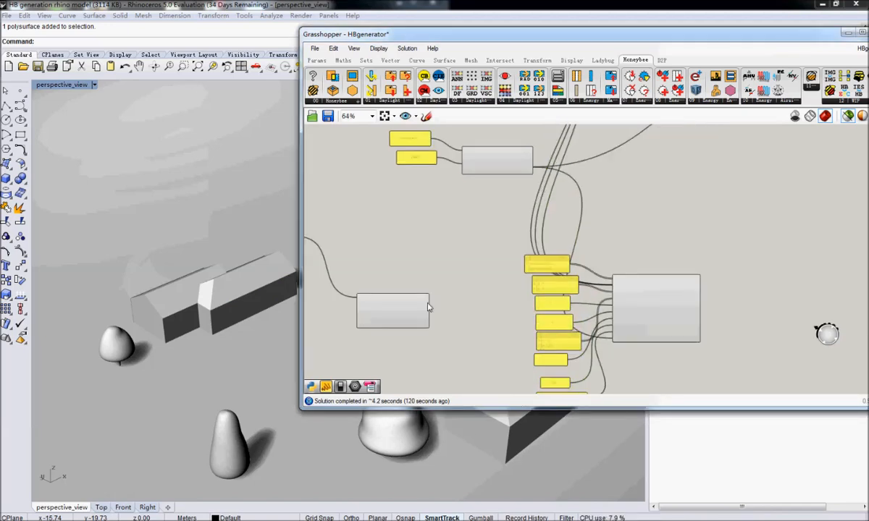
Connect the HBContext output to the generator's _HBSurfaces input and select the panel listing 0.7 and 0.6.
{"action": "scroll", "coordinate": [424, 320], "scroll_direction": "up", "scroll_amount": 5}
{"action": "left_click_drag", "start_coordinate": [432, 318], "coordinate": [788, 269]}
{"action": "right_click_drag", "start_coordinate": [748, 272], "coordinate": [614, 266]}
{"action": "left_click", "coordinate": [522, 262]}
{"action": "right_click_drag", "start_coordinate": [737, 264], "coordinate": [580, 257]}
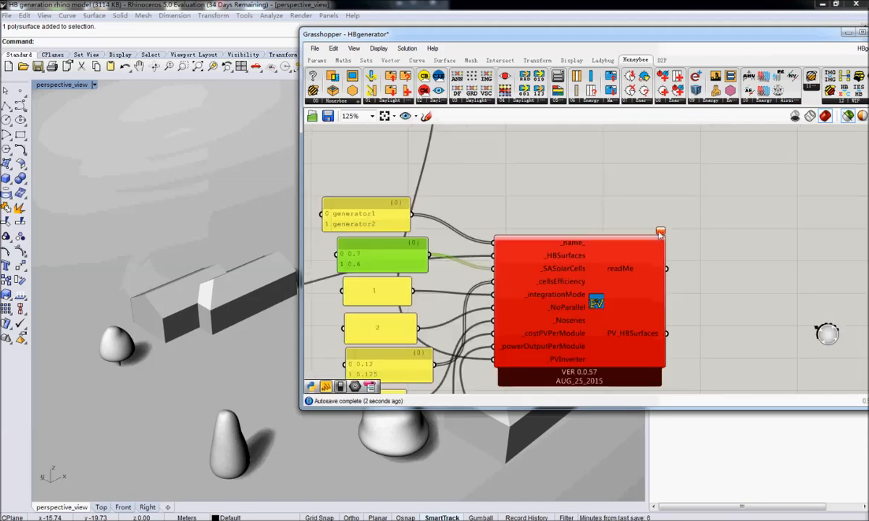
Remove the 0.6 entry from the _SASolarCells panel, leaving only 0.7.
{"action": "right_click_drag", "start_coordinate": [430, 231], "coordinate": [548, 229]}
{"action": "double_click", "coordinate": [517, 268]}
{"action": "left_click", "coordinate": [511, 247]}
{"action": "left_click_drag", "start_coordinate": [508, 240], "coordinate": [375, 236]}
{"action": "key", "text": "BackSpace"}
{"action": "key", "text": "BackSpace"}
{"action": "left_click", "coordinate": [547, 344]}
Remove generator2 from the generator name panel, leaving only generator1.
{"action": "right_click_drag", "start_coordinate": [458, 282], "coordinate": [501, 286]}
{"action": "double_click", "coordinate": [516, 231]}
{"action": "left_click", "coordinate": [524, 203]}
{"action": "left_click_drag", "start_coordinate": [523, 201], "coordinate": [331, 196]}
{"action": "key", "text": "BackSpace"}
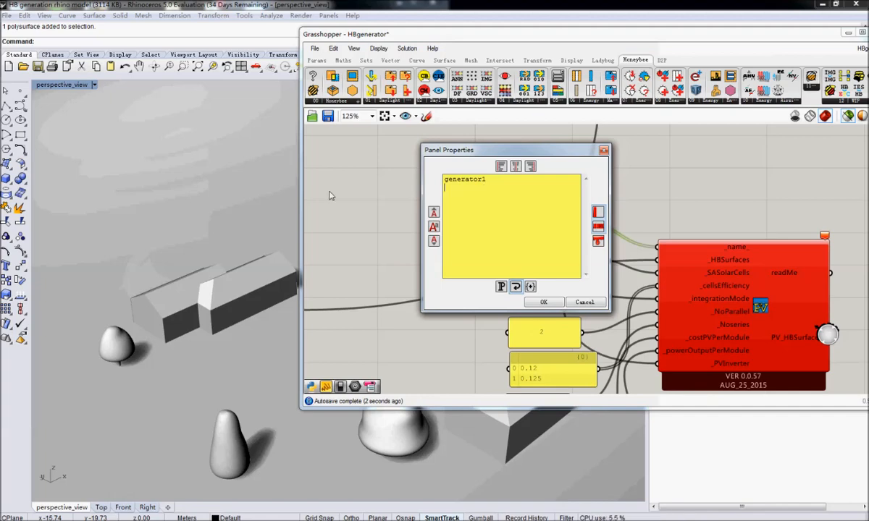
{"action": "left_click", "coordinate": [543, 302]}
Remove the 0.125 entry from the cell efficiency panel, leaving only 0.12.
{"action": "right_click_drag", "start_coordinate": [565, 340], "coordinate": [495, 291]}
{"action": "double_click", "coordinate": [496, 322]}
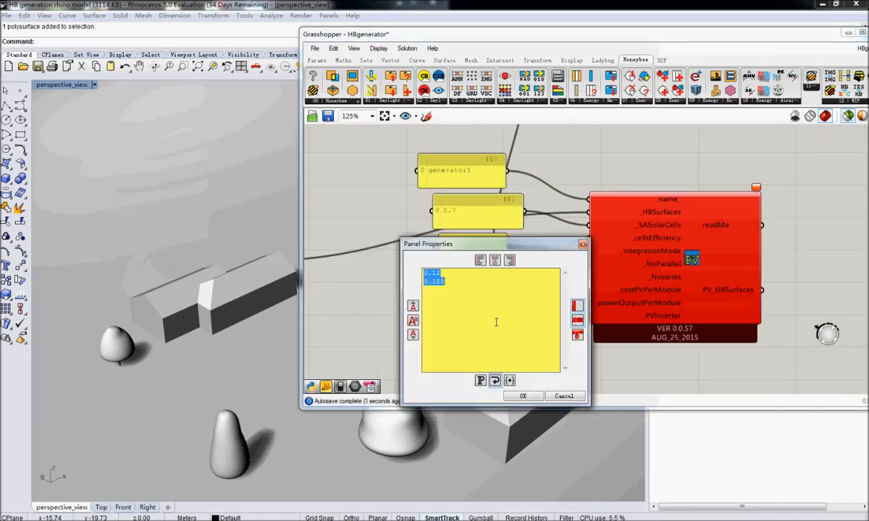
{"action": "left_click", "coordinate": [488, 285]}
{"action": "left_click_drag", "start_coordinate": [488, 285], "coordinate": [316, 284]}
{"action": "key", "text": "BackSpace"}
{"action": "key", "text": "BackSpace"}
{"action": "left_click", "coordinate": [524, 398]}
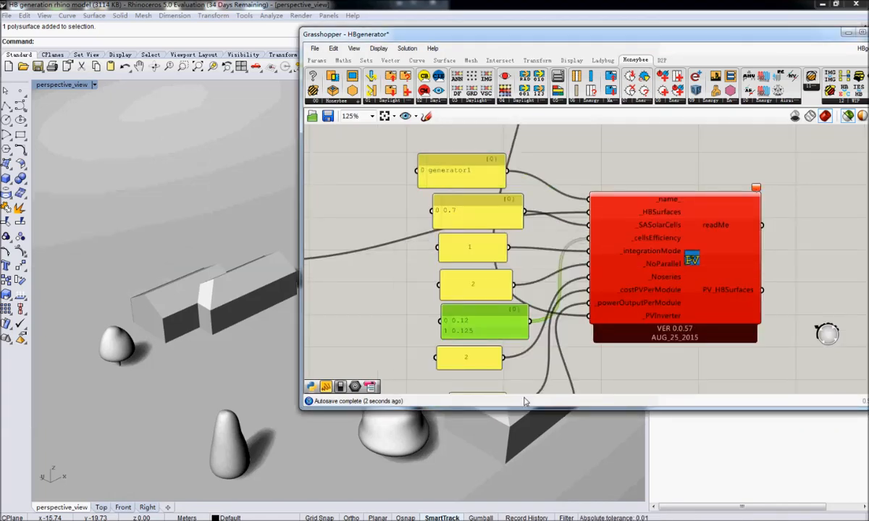
Connect the context surface generator's PV_HBSurfaces output as an additional source to the generator system component's PVHBSurfaces_ input.
{"action": "scroll", "coordinate": [484, 246], "scroll_direction": "down", "scroll_amount": 5}
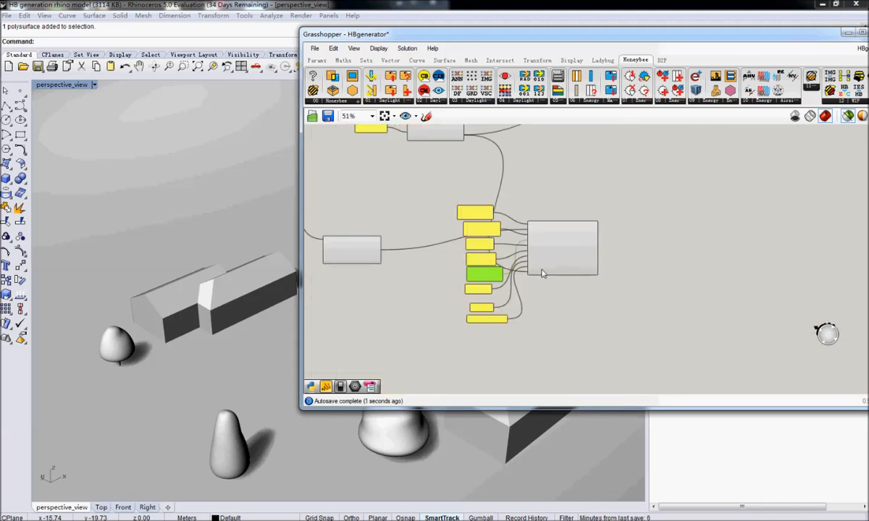
{"action": "scroll", "coordinate": [542, 273], "scroll_direction": "up", "scroll_amount": 3}
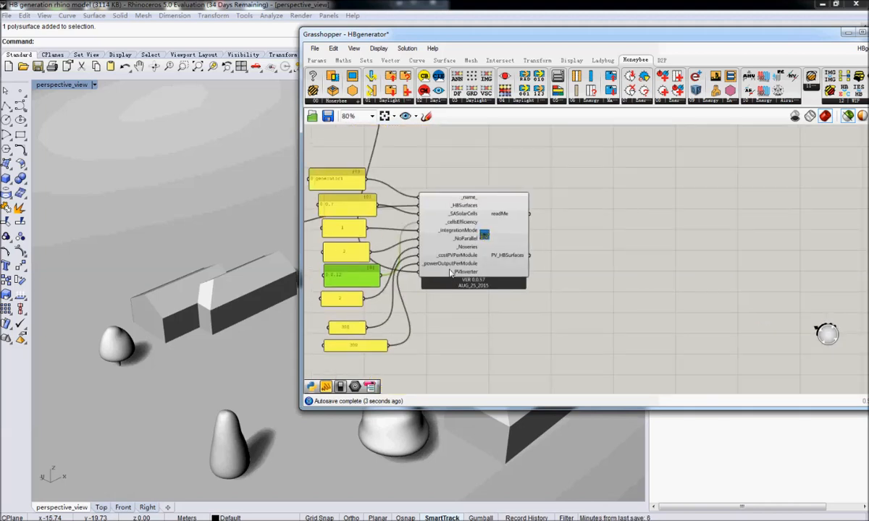
{"action": "left_click", "coordinate": [446, 234]}
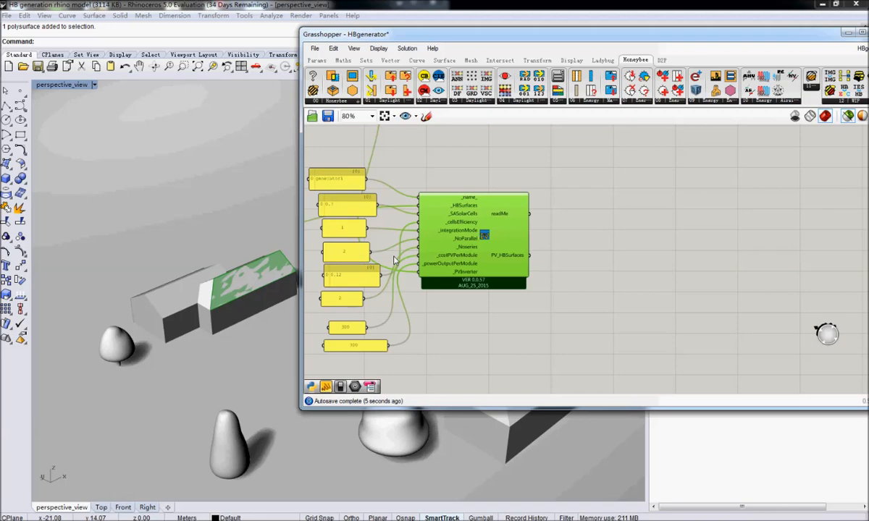
{"action": "right_click_drag", "start_coordinate": [396, 260], "coordinate": [589, 289]}
{"action": "right_click_drag", "start_coordinate": [741, 277], "coordinate": [597, 297]}
{"action": "scroll", "coordinate": [596, 294], "scroll_direction": "down", "scroll_amount": 1}
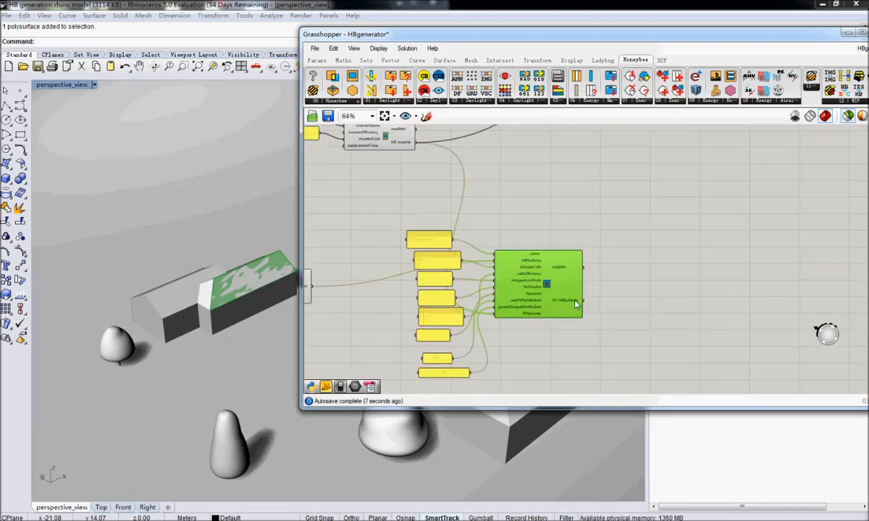
{"action": "scroll", "coordinate": [576, 304], "scroll_direction": "down", "scroll_amount": 3}
{"action": "right_click_drag", "start_coordinate": [832, 174], "coordinate": [682, 185]}
{"action": "scroll", "coordinate": [653, 206], "scroll_direction": "up", "scroll_amount": 5}
{"action": "right_click_drag", "start_coordinate": [544, 255], "coordinate": [609, 191]}
{"action": "scroll", "coordinate": [610, 190], "scroll_direction": "down", "scroll_amount": 6}
{"action": "scroll", "coordinate": [401, 298], "scroll_direction": "up", "scroll_amount": 5}
{"action": "left_click_drag", "start_coordinate": [538, 222], "coordinate": [681, 246]}
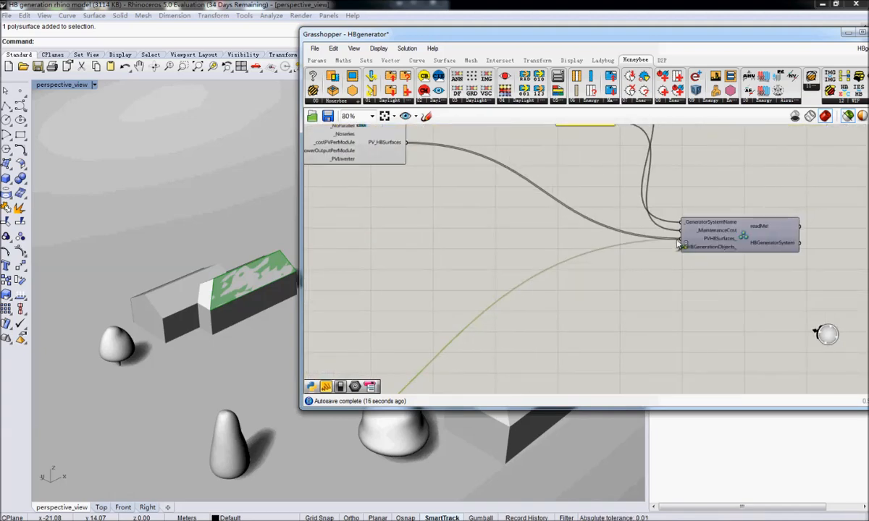
{"action": "left_click", "coordinate": [703, 224]}
{"action": "right_click_drag", "start_coordinate": [703, 221], "coordinate": [494, 243]}
Move the context surface generator together with its input panels directly beneath the Honeybee zone generator.
{"action": "scroll", "coordinate": [456, 273], "scroll_direction": "down", "scroll_amount": 5}
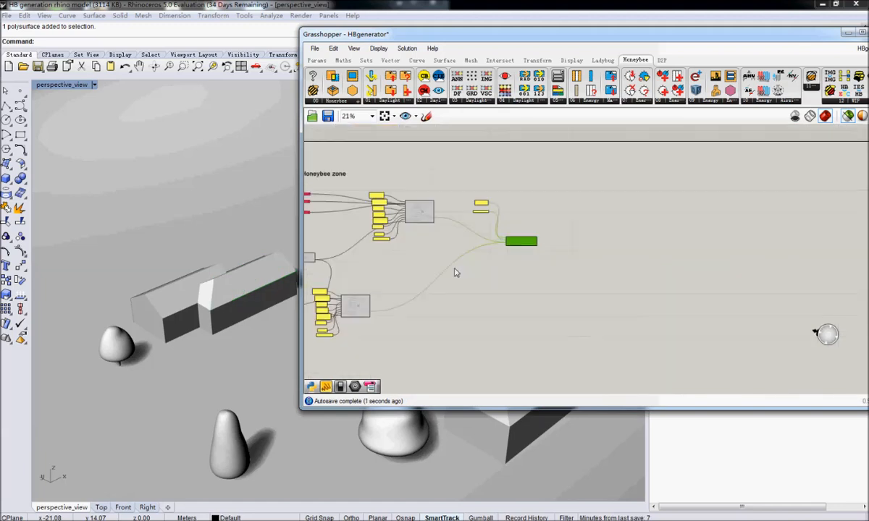
{"action": "right_click_drag", "start_coordinate": [320, 284], "coordinate": [437, 267]}
{"action": "left_click", "coordinate": [494, 270]}
{"action": "left_click_drag", "start_coordinate": [496, 262], "coordinate": [429, 327]}
{"action": "left_click_drag", "start_coordinate": [468, 290], "coordinate": [533, 300]}
{"action": "left_click", "coordinate": [455, 268]}
Examine both photovoltaic generators and how they feed the PVHBSurfaces_ input of the generator system component.
{"action": "scroll", "coordinate": [529, 278], "scroll_direction": "up", "scroll_amount": 4}
{"action": "left_click", "coordinate": [562, 352]}
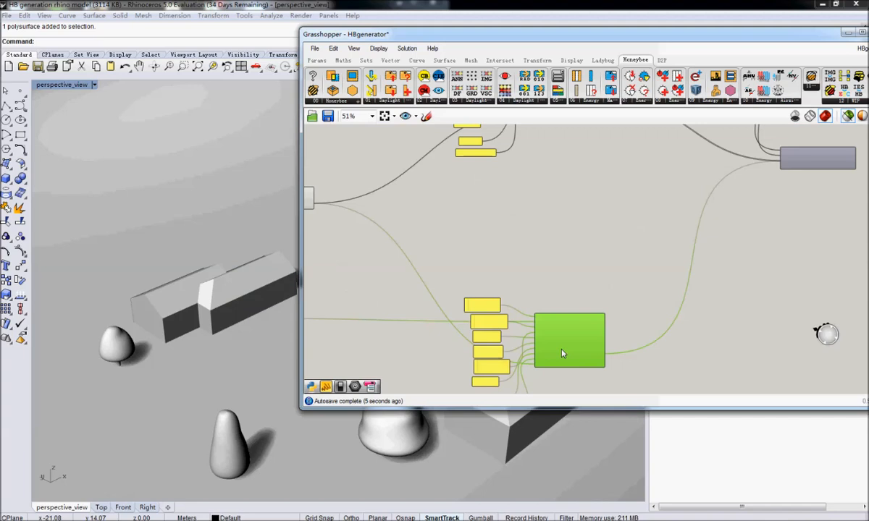
{"action": "right_click_drag", "start_coordinate": [562, 353], "coordinate": [670, 358]}
{"action": "left_click", "coordinate": [392, 202]}
{"action": "scroll", "coordinate": [392, 202], "scroll_direction": "down", "scroll_amount": 6}
{"action": "right_click_drag", "start_coordinate": [392, 202], "coordinate": [376, 203]}
{"action": "scroll", "coordinate": [435, 174], "scroll_direction": "up", "scroll_amount": 4}
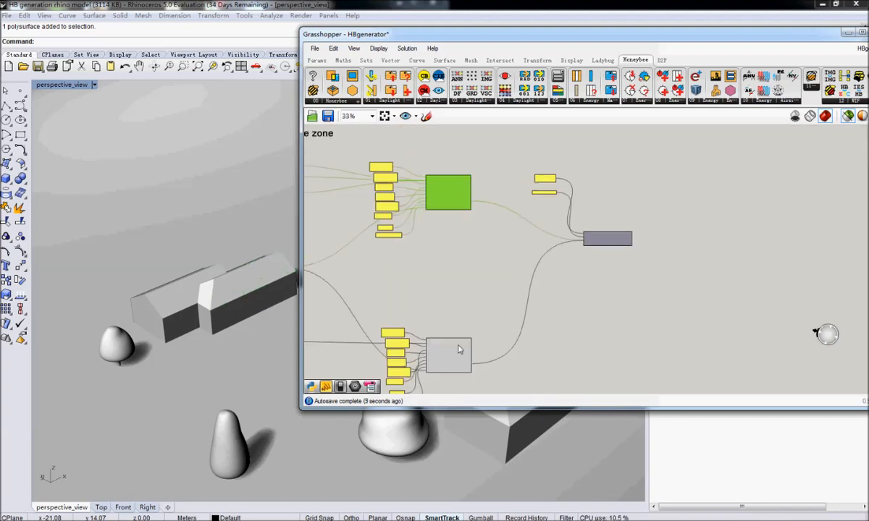
{"action": "left_click", "coordinate": [458, 349]}
{"action": "right_click_drag", "start_coordinate": [454, 217], "coordinate": [432, 214]}
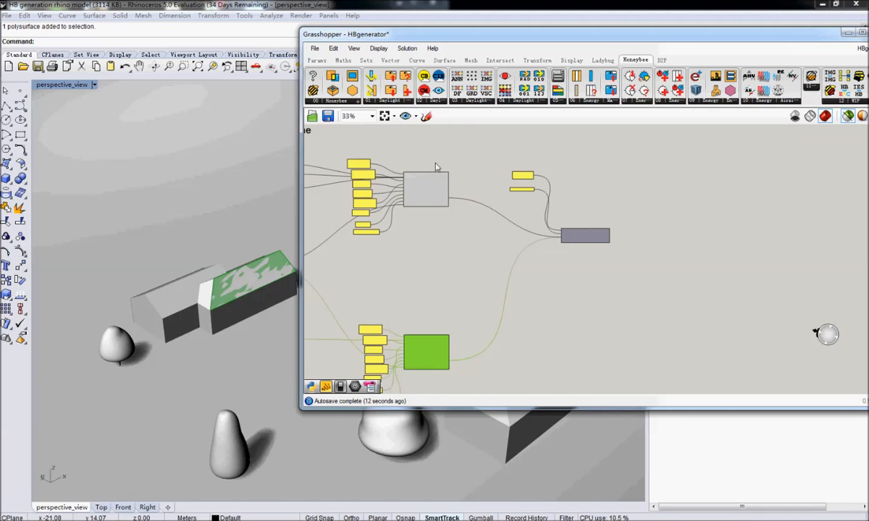
{"action": "left_click", "coordinate": [593, 234]}
{"action": "scroll", "coordinate": [601, 234], "scroll_direction": "up", "scroll_amount": 7}
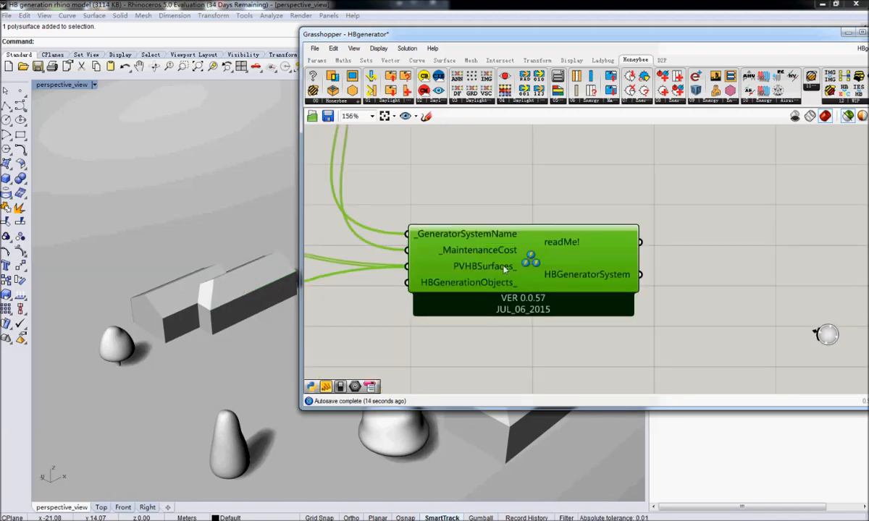
{"action": "scroll", "coordinate": [504, 270], "scroll_direction": "down", "scroll_amount": 8}
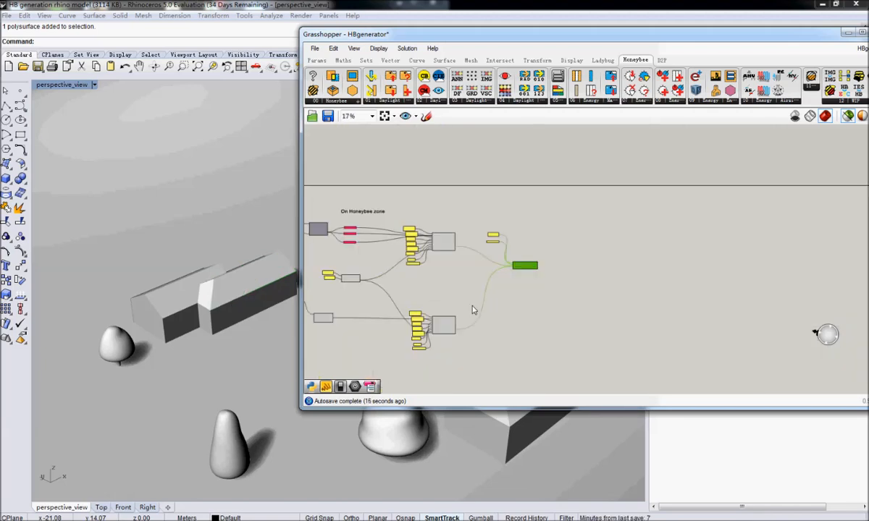
{"action": "right_click_drag", "start_coordinate": [472, 306], "coordinate": [531, 248]}
{"action": "right_click_drag", "start_coordinate": [522, 297], "coordinate": [465, 304]}
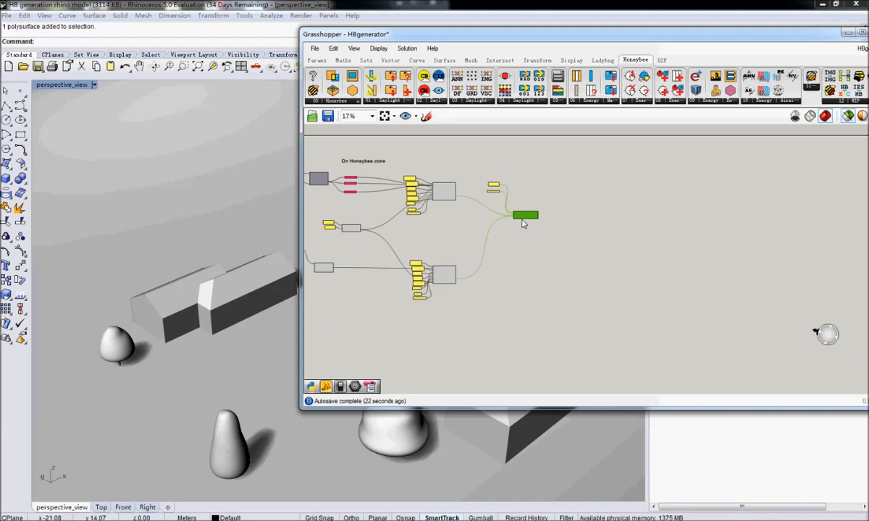
{"action": "right_click_drag", "start_coordinate": [481, 239], "coordinate": [566, 228]}
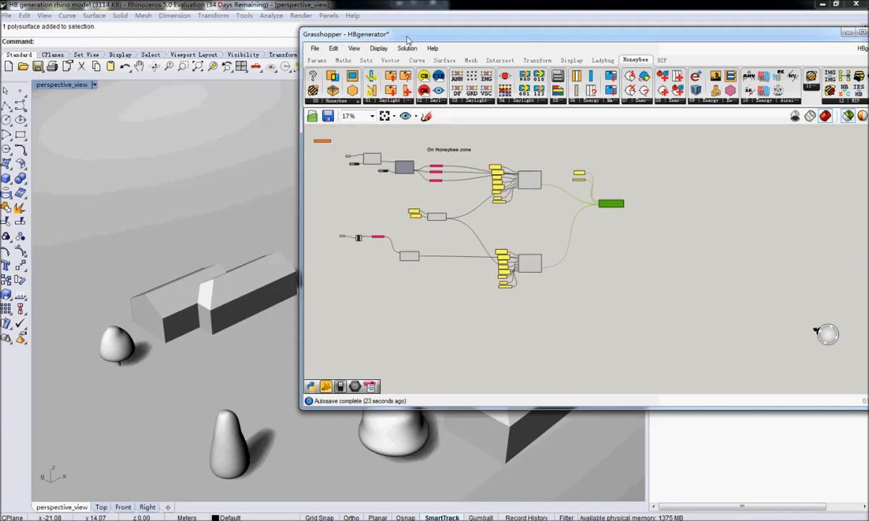
Move the Grasshopper window aside and view the houses and trees across the whole Rhino site.
{"action": "left_click_drag", "start_coordinate": [407, 36], "coordinate": [755, 108]}
{"action": "right_click_drag", "start_coordinate": [497, 257], "coordinate": [363, 286]}
{"action": "scroll", "coordinate": [537, 285], "scroll_direction": "down", "scroll_amount": 12}
{"action": "scroll", "coordinate": [363, 288], "scroll_direction": "up", "scroll_amount": 8}
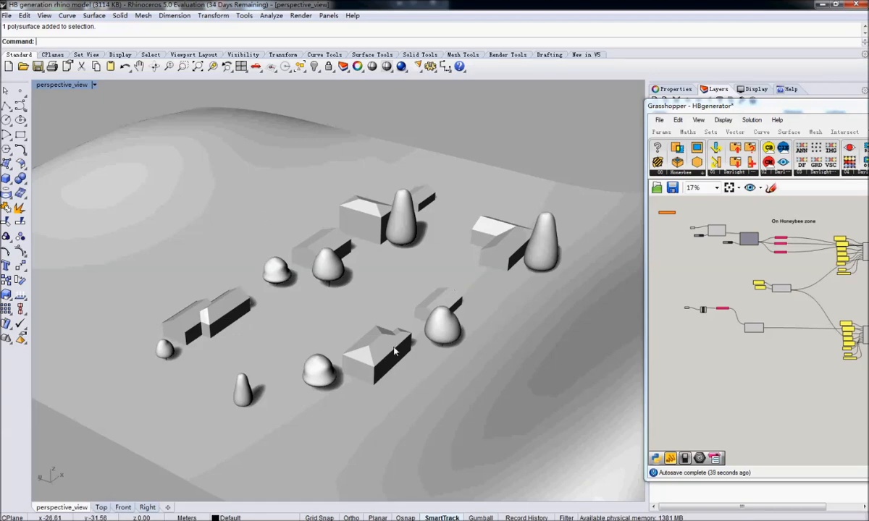
Bring the Grasshopper window back over the model and add a Geometry parameter below the context surface component.
{"action": "left_click_drag", "start_coordinate": [803, 111], "coordinate": [582, 44]}
{"action": "scroll", "coordinate": [580, 301], "scroll_direction": "up", "scroll_amount": 2}
{"action": "double_click", "coordinate": [500, 286]}
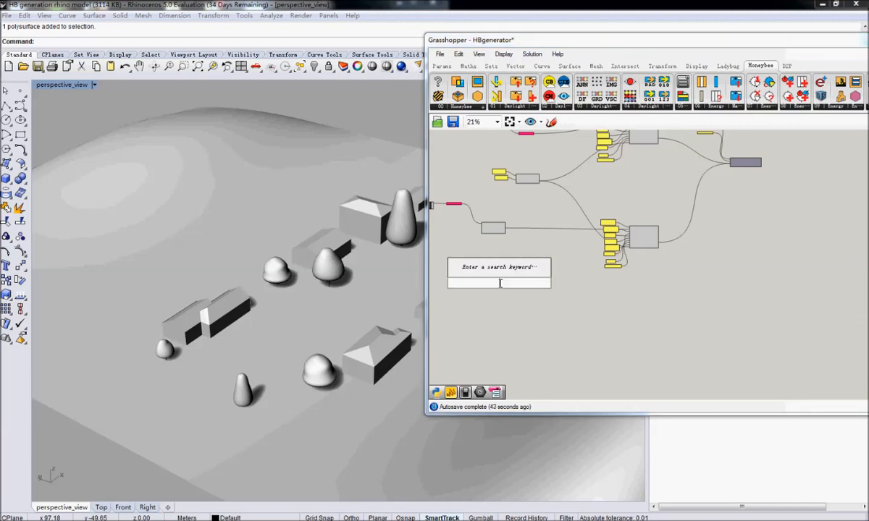
{"action": "type", "text": "g"}
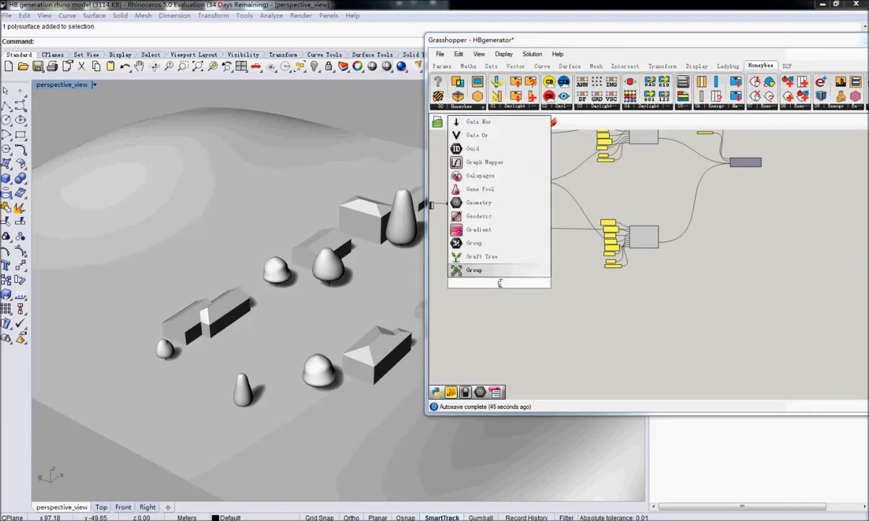
{"action": "type", "text": "eo"}
{"action": "key", "text": "Return"}
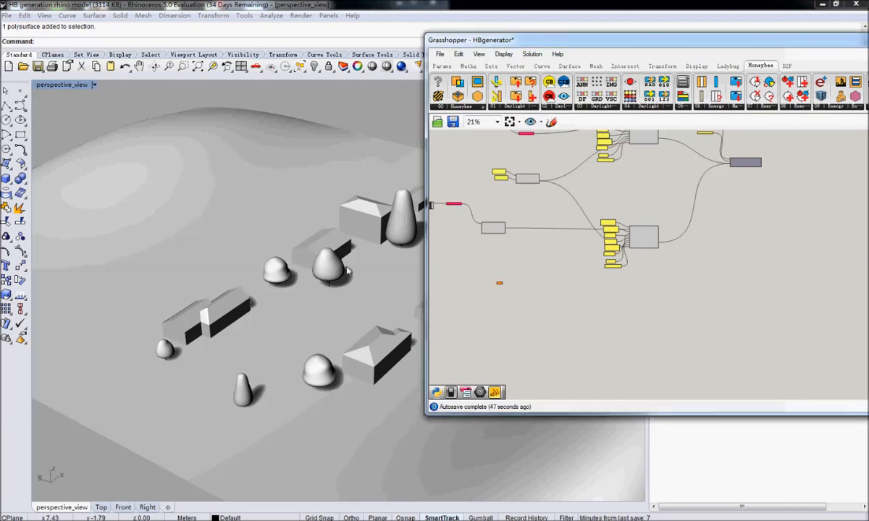
{"action": "right_click_drag", "start_coordinate": [496, 296], "coordinate": [511, 295]}
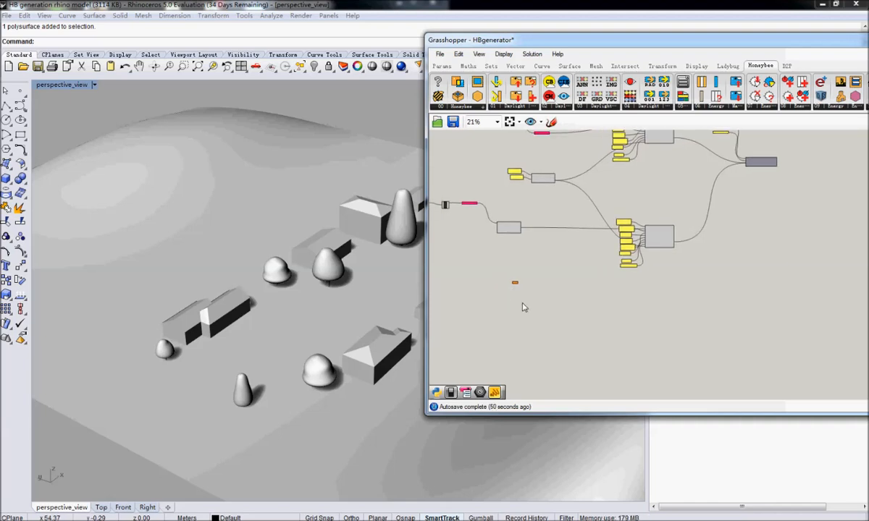
Start referencing multiple geometries in the Geometry parameter and pick the small cone-shaped tree and the rounded trees.
{"action": "right_click", "coordinate": [514, 283]}
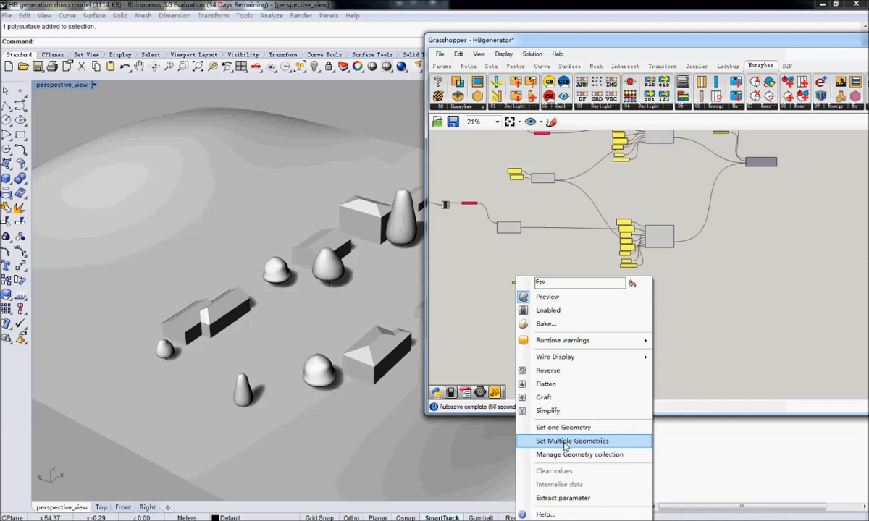
{"action": "left_click", "coordinate": [566, 446]}
{"action": "left_click", "coordinate": [241, 391]}
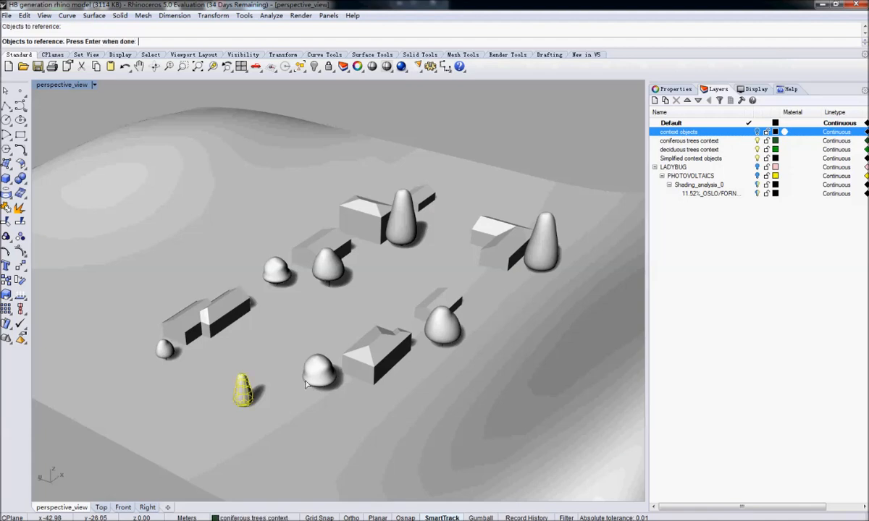
{"action": "left_click", "coordinate": [319, 371]}
{"action": "left_click", "coordinate": [328, 267]}
{"action": "left_click", "coordinate": [284, 274]}
{"action": "left_click", "coordinate": [442, 325]}
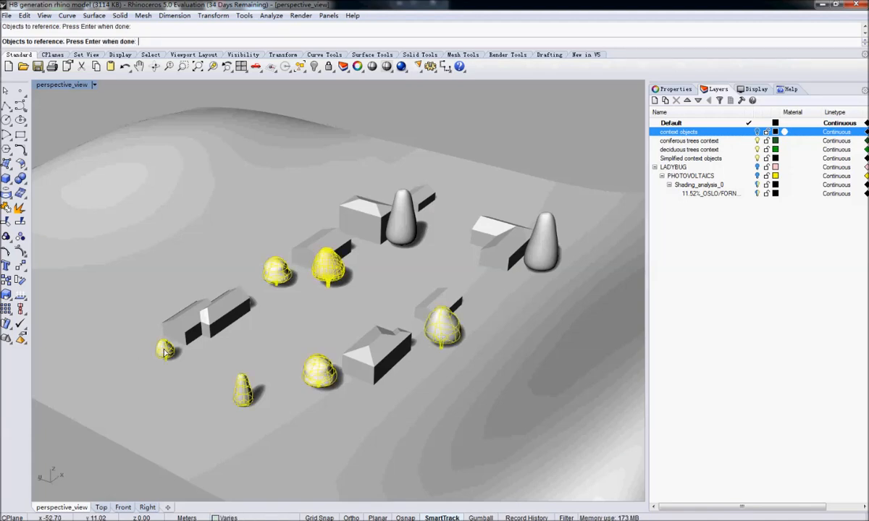
Remove the small cone-shaped tree from the selection and finish referencing only the five rounded trees.
{"action": "right_click_drag", "start_coordinate": [142, 354], "coordinate": [398, 339]}
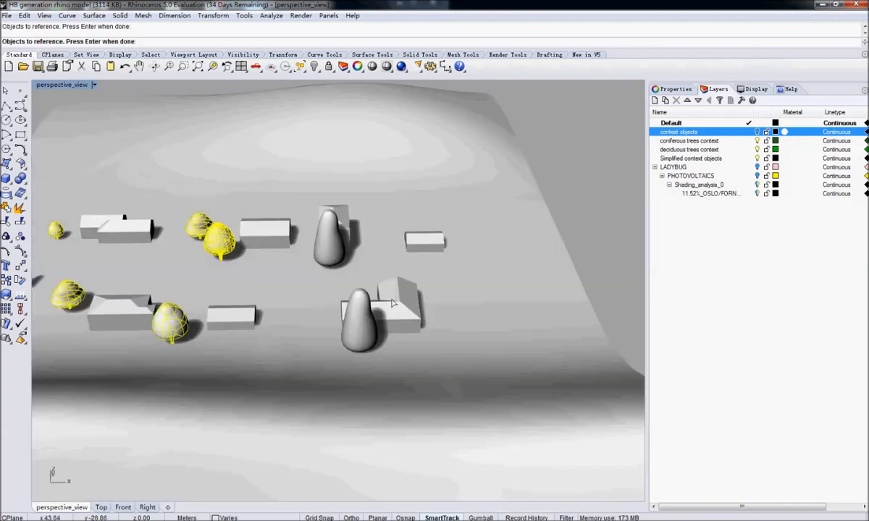
{"action": "right_click_drag", "start_coordinate": [389, 306], "coordinate": [443, 306]}
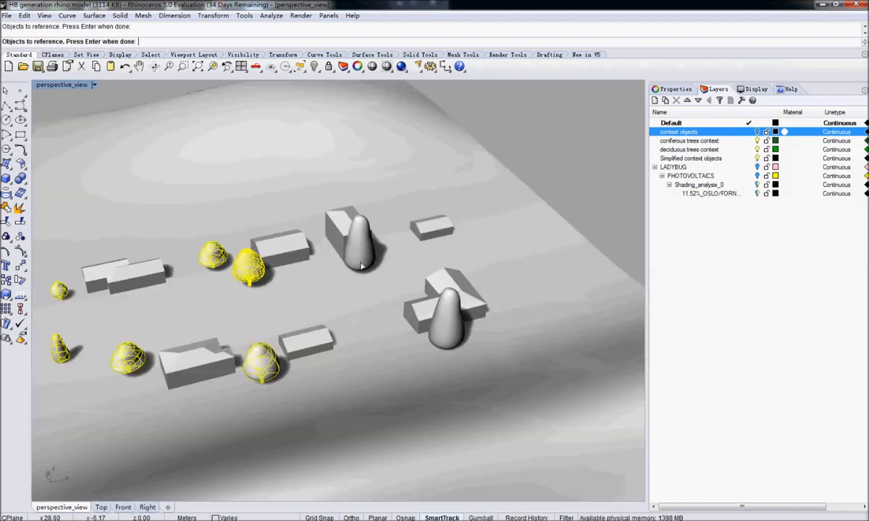
{"action": "right_click_drag", "start_coordinate": [314, 268], "coordinate": [405, 253]}
{"action": "scroll", "coordinate": [269, 380], "scroll_direction": "up", "scroll_amount": 9}
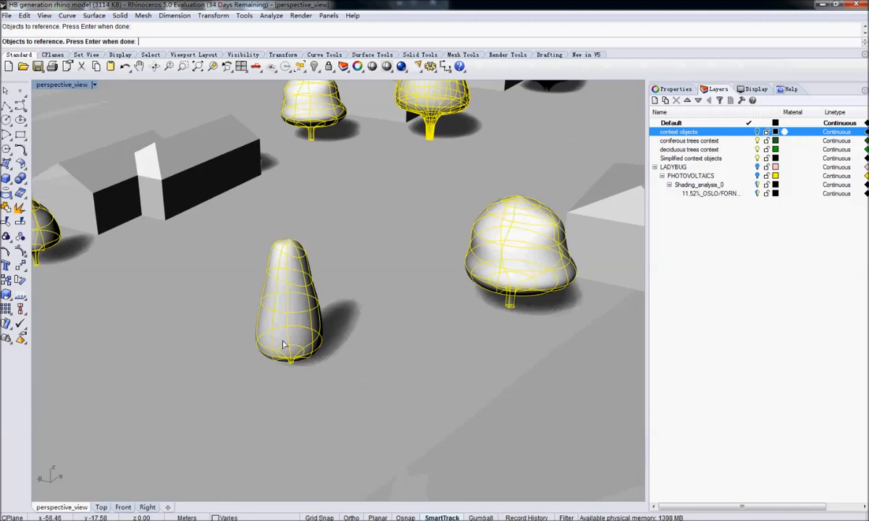
{"action": "left_click", "coordinate": [291, 335], "text": "ctrl"}
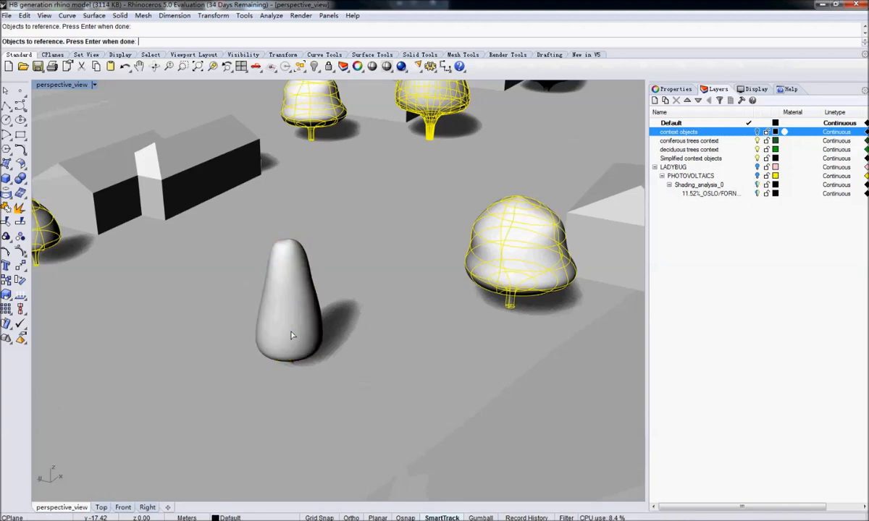
{"action": "scroll", "coordinate": [292, 335], "scroll_direction": "down", "scroll_amount": 10}
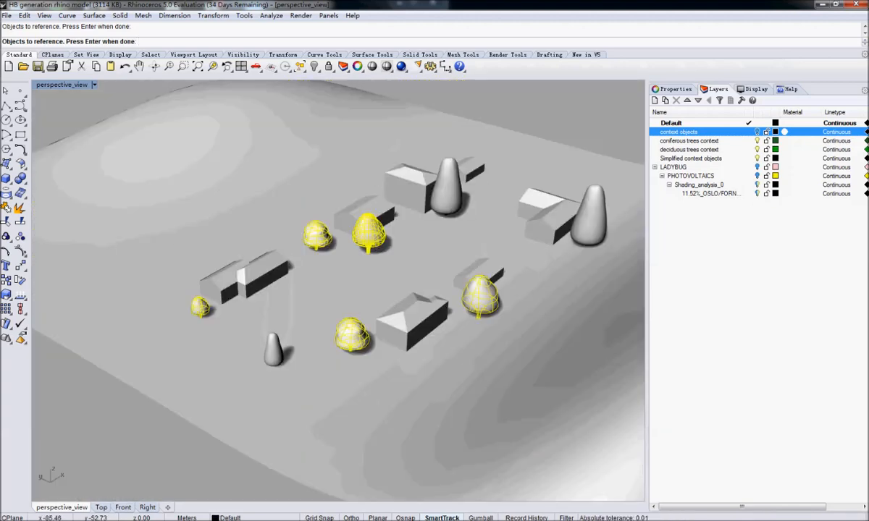
{"action": "key", "text": "Return"}
Add a second Geometry parameter below the first one on the canvas.
{"action": "scroll", "coordinate": [622, 286], "scroll_direction": "up", "scroll_amount": 5}
{"action": "scroll", "coordinate": [580, 289], "scroll_direction": "down", "scroll_amount": 5}
{"action": "double_click", "coordinate": [566, 324]}
{"action": "type", "text": "geo"}
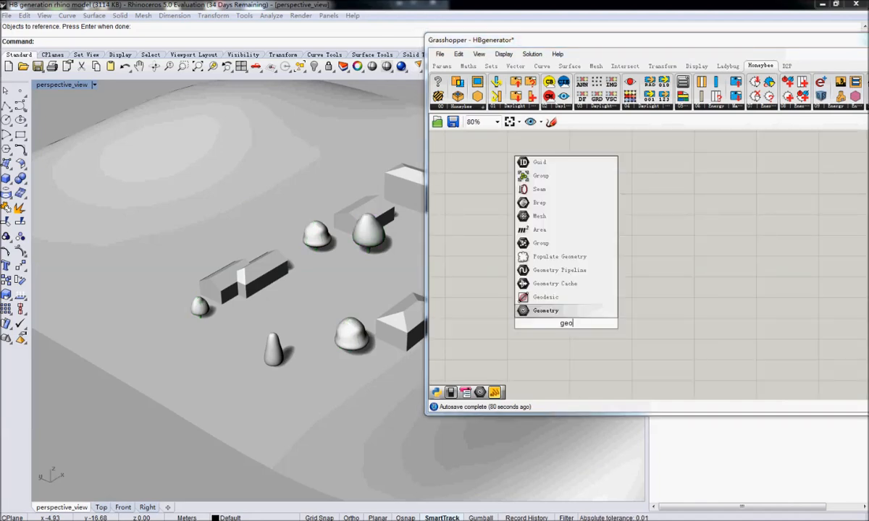
{"action": "key", "text": "Return"}
Reference the three cone-shaped coniferous trees as multiple geometries in the second Geometry parameter.
{"action": "right_click", "coordinate": [562, 324]}
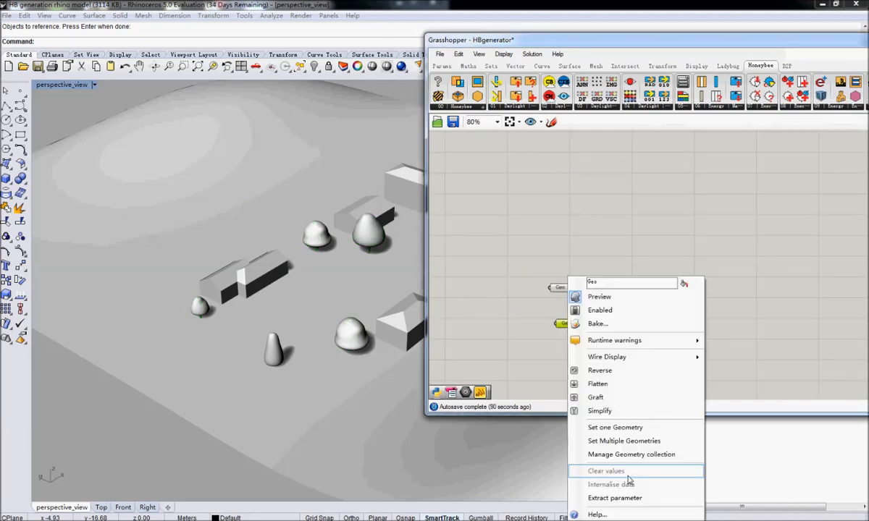
{"action": "left_click", "coordinate": [623, 440]}
{"action": "left_click", "coordinate": [277, 359]}
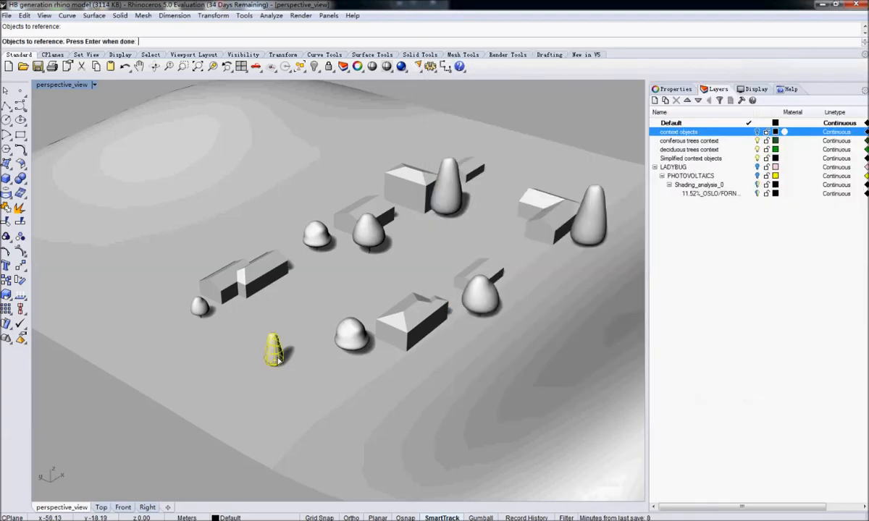
{"action": "left_click", "coordinate": [447, 186]}
{"action": "left_click", "coordinate": [588, 231]}
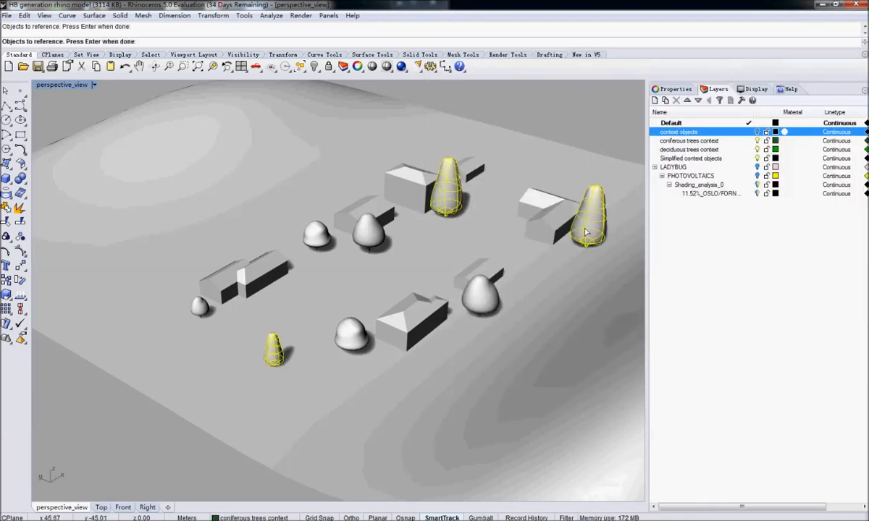
{"action": "key", "text": "Return"}
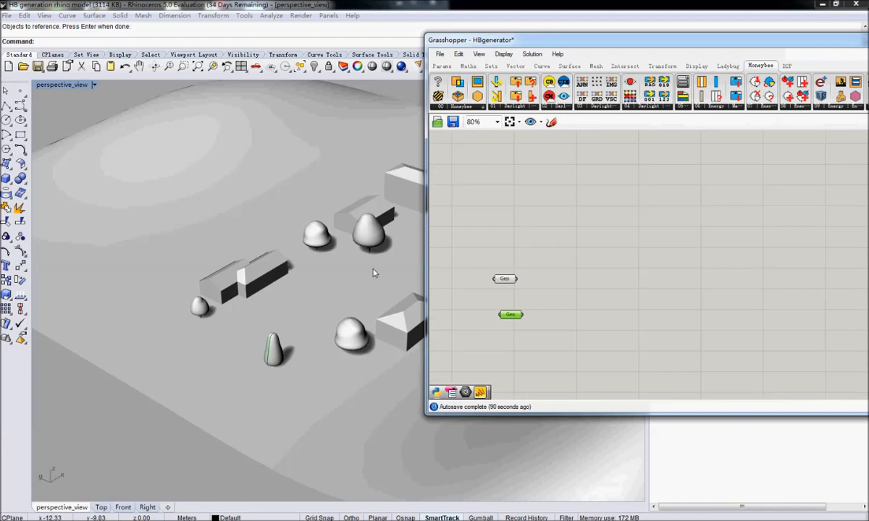
{"action": "right_click_drag", "start_coordinate": [390, 285], "coordinate": [351, 285]}
{"action": "right_click_drag", "start_coordinate": [496, 296], "coordinate": [509, 304]}
{"action": "right_click_drag", "start_coordinate": [383, 312], "coordinate": [250, 310]}
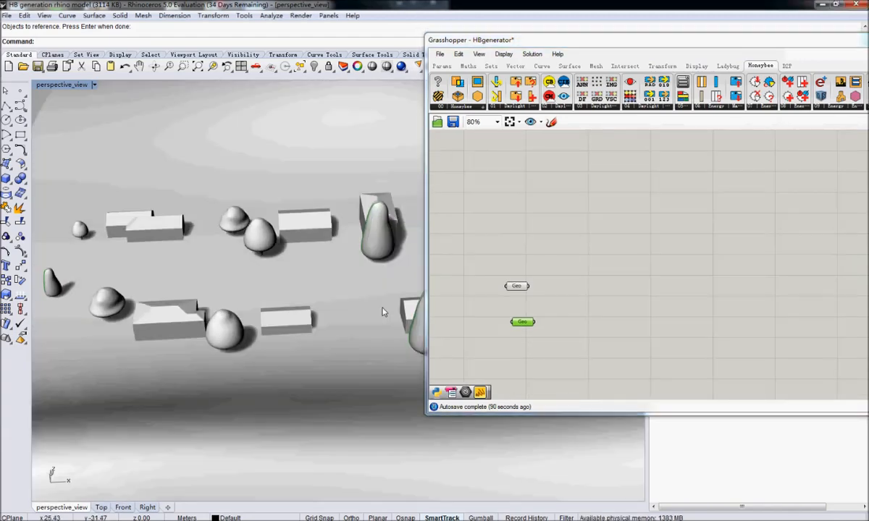
Add a third Geometry parameter below the two existing ones on the canvas.
{"action": "right_click_drag", "start_coordinate": [554, 238], "coordinate": [611, 274]}
{"action": "scroll", "coordinate": [611, 274], "scroll_direction": "down", "scroll_amount": 4}
{"action": "right_click_drag", "start_coordinate": [567, 172], "coordinate": [610, 351]}
{"action": "right_click_drag", "start_coordinate": [367, 245], "coordinate": [322, 312]}
{"action": "right_click_drag", "start_coordinate": [548, 334], "coordinate": [606, 171]}
{"action": "scroll", "coordinate": [655, 297], "scroll_direction": "up", "scroll_amount": 4}
{"action": "double_click", "coordinate": [657, 285]}
{"action": "type", "text": "geo"}
{"action": "key", "text": "Return"}
{"action": "left_click_drag", "start_coordinate": [646, 289], "coordinate": [624, 313]}
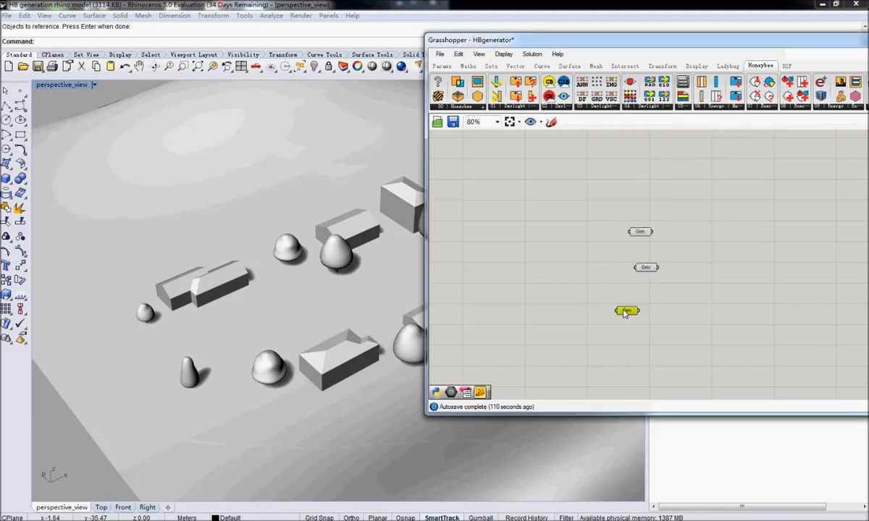
Start referencing multiple geometries in the third Geometry parameter and pick the double house, the house beside it, the tall building and the L-shaped building.
{"action": "right_click", "coordinate": [624, 313]}
{"action": "left_click", "coordinate": [678, 440]}
{"action": "left_click", "coordinate": [220, 291]}
{"action": "left_click", "coordinate": [331, 215]}
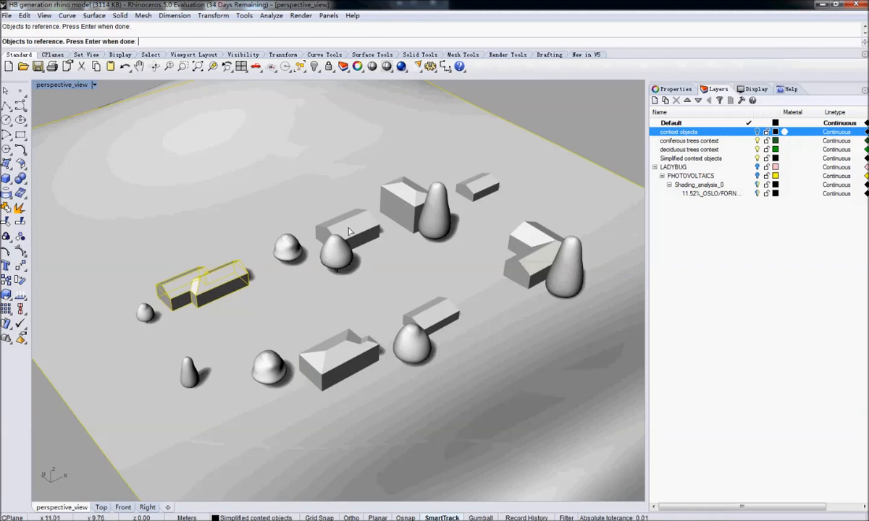
{"action": "scroll", "coordinate": [348, 231], "scroll_direction": "down", "scroll_amount": 3}
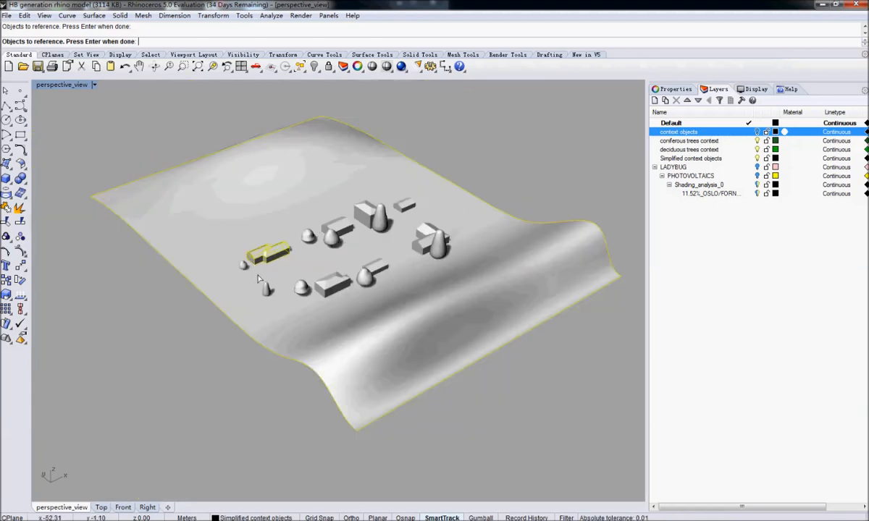
{"action": "key", "text": "Return"}
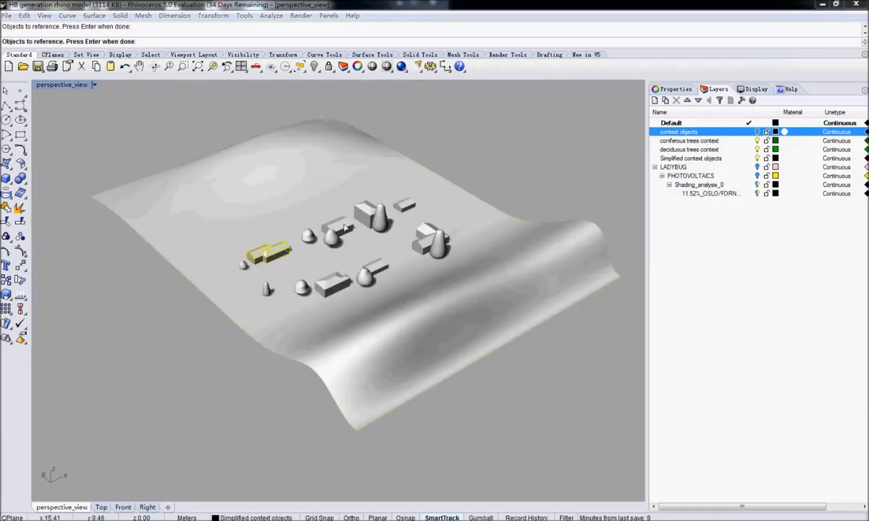
{"action": "left_click", "coordinate": [345, 228]}
{"action": "left_click", "coordinate": [364, 238]}
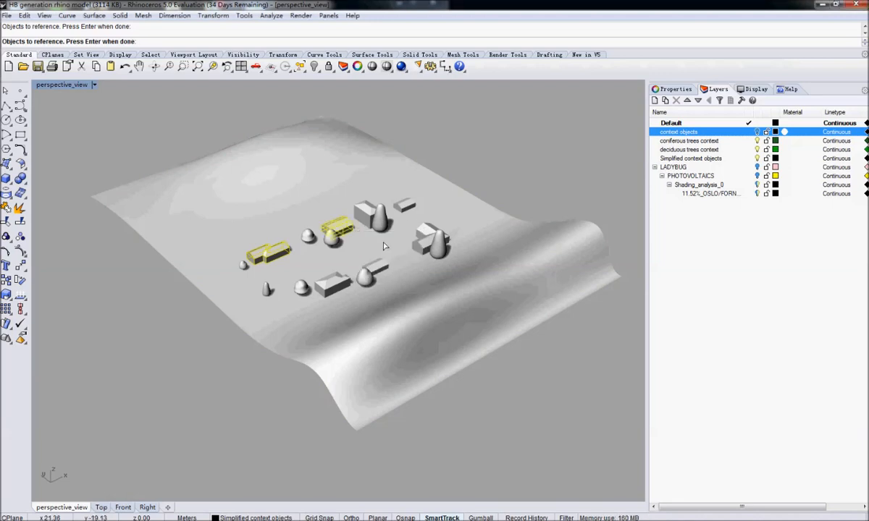
{"action": "left_click", "coordinate": [366, 216]}
{"action": "left_click", "coordinate": [414, 238]}
{"action": "left_click", "coordinate": [406, 230]}
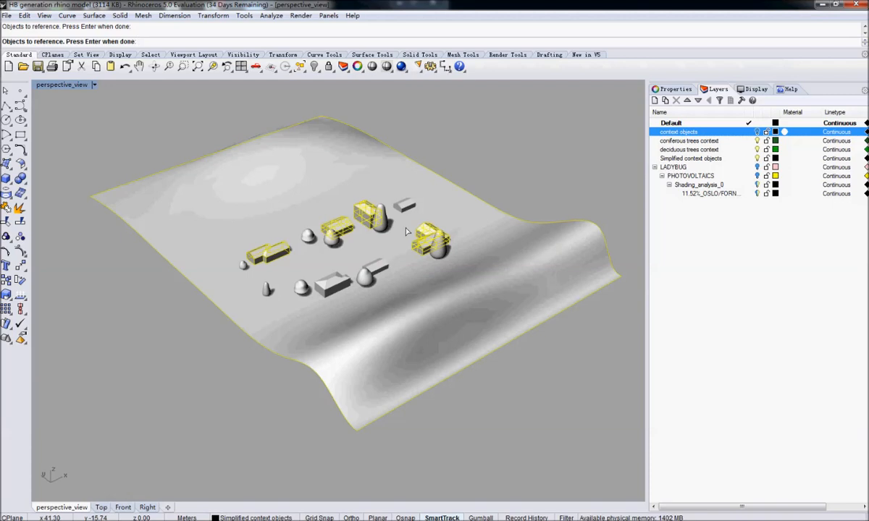
Add the two remaining small gabled buildings to the selection, leaving out the hip-roofed house, and finish referencing.
{"action": "left_click", "coordinate": [351, 256], "text": "ctrl"}
{"action": "left_click", "coordinate": [376, 268]}
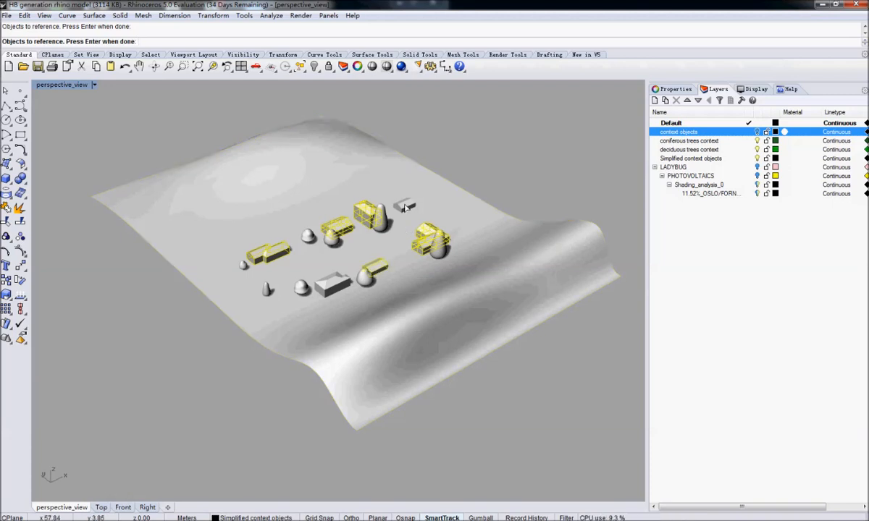
{"action": "right_click_drag", "start_coordinate": [406, 208], "coordinate": [416, 210]}
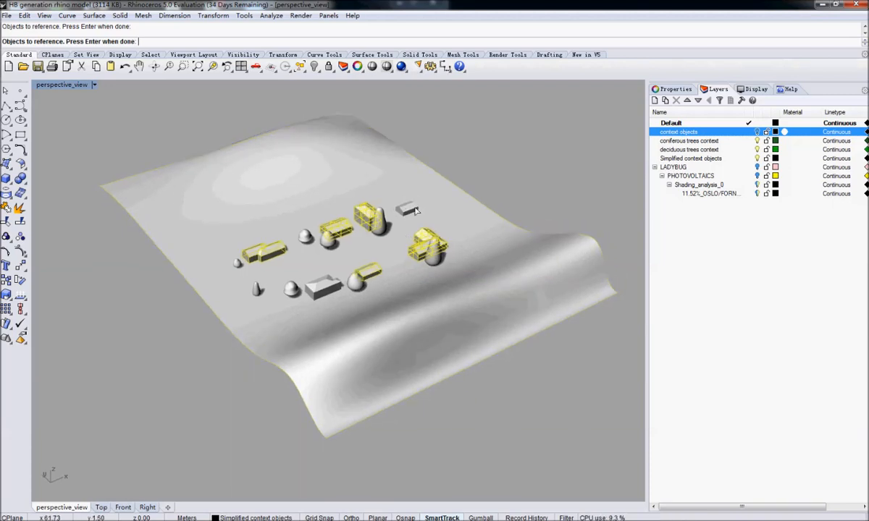
{"action": "scroll", "coordinate": [415, 210], "scroll_direction": "up", "scroll_amount": 5}
{"action": "scroll", "coordinate": [366, 228], "scroll_direction": "down", "scroll_amount": 3}
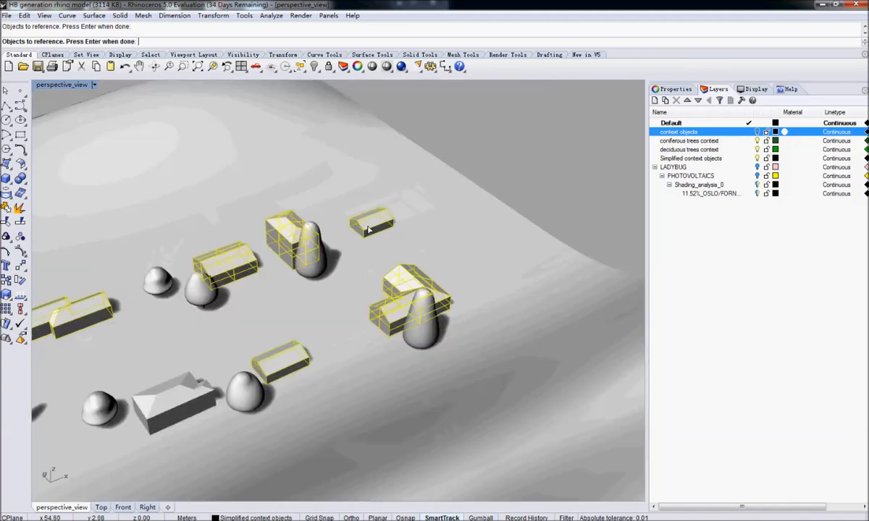
{"action": "scroll", "coordinate": [367, 231], "scroll_direction": "down", "scroll_amount": 3}
{"action": "key", "text": "Return"}
Rename the third Geometry parameter as Buildings.
{"action": "right_click_drag", "start_coordinate": [636, 332], "coordinate": [597, 313]}
{"action": "left_click_drag", "start_coordinate": [590, 293], "coordinate": [604, 293]}
{"action": "right_click", "coordinate": [603, 292]}
{"action": "double_click", "coordinate": [643, 296]}
{"action": "type", "text": "Buildings"}
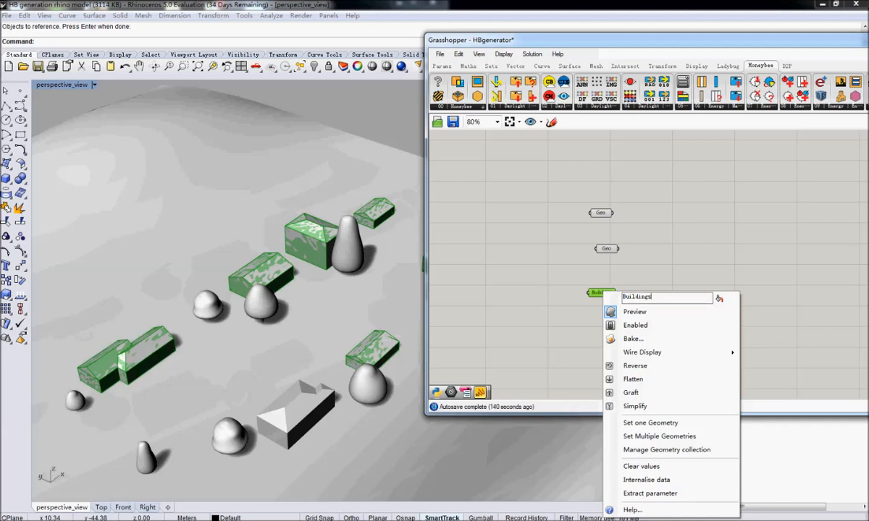
{"action": "key", "text": "Return"}
Rename the second Geometry parameter, which holds the cone-shaped trees, as Evergreen trees.
{"action": "left_click", "coordinate": [607, 248]}
{"action": "right_click", "coordinate": [606, 248]}
{"action": "type", "text": "Evergreen trees"}
{"action": "left_click", "coordinate": [638, 211]}
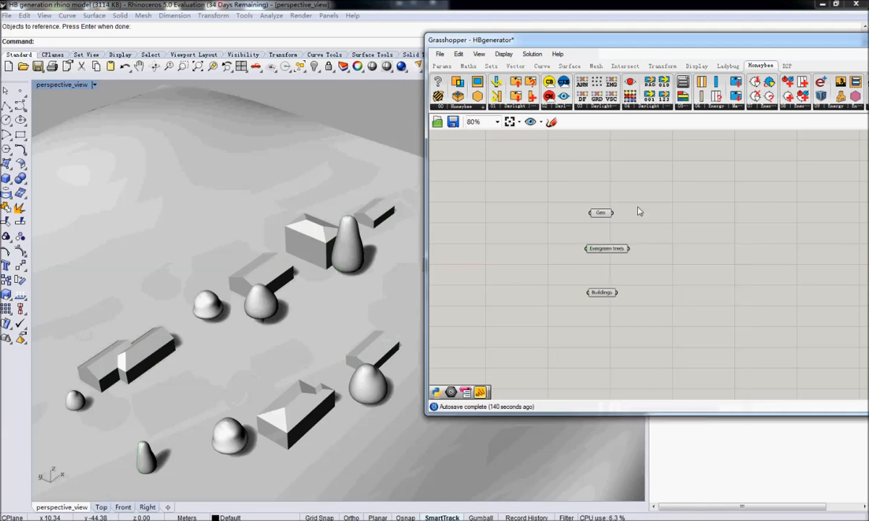
Rename the first Geometry parameter, which holds the rounded trees, as decidious trees.
{"action": "left_click", "coordinate": [603, 214]}
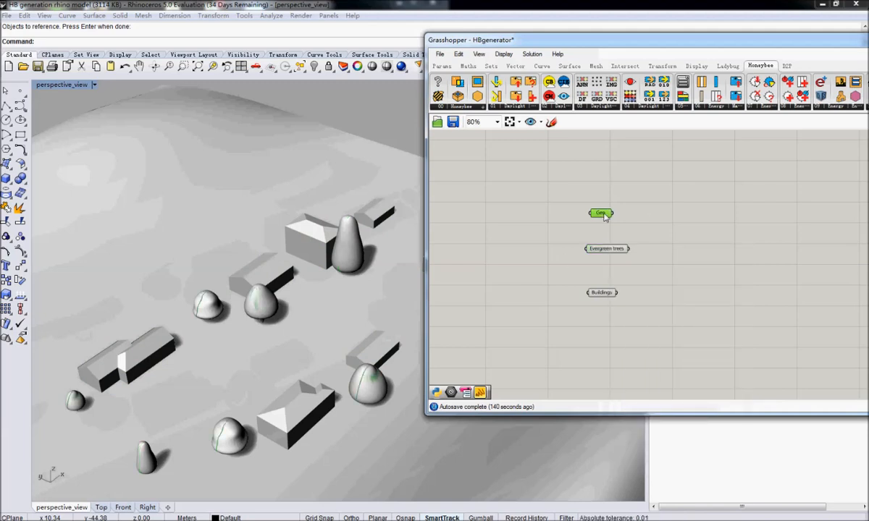
{"action": "right_click", "coordinate": [605, 217]}
{"action": "type", "text": "decidious trees"}
{"action": "left_click", "coordinate": [494, 244]}
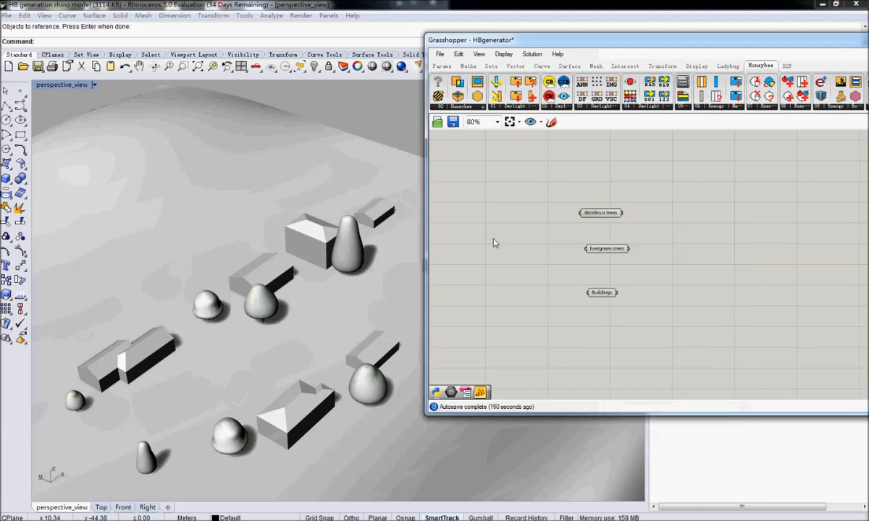
Add a fourth Geometry parameter below Buildings and reference the terrain surface as its single geometry.
{"action": "scroll", "coordinate": [586, 267], "scroll_direction": "down", "scroll_amount": 3}
{"action": "double_click", "coordinate": [549, 302]}
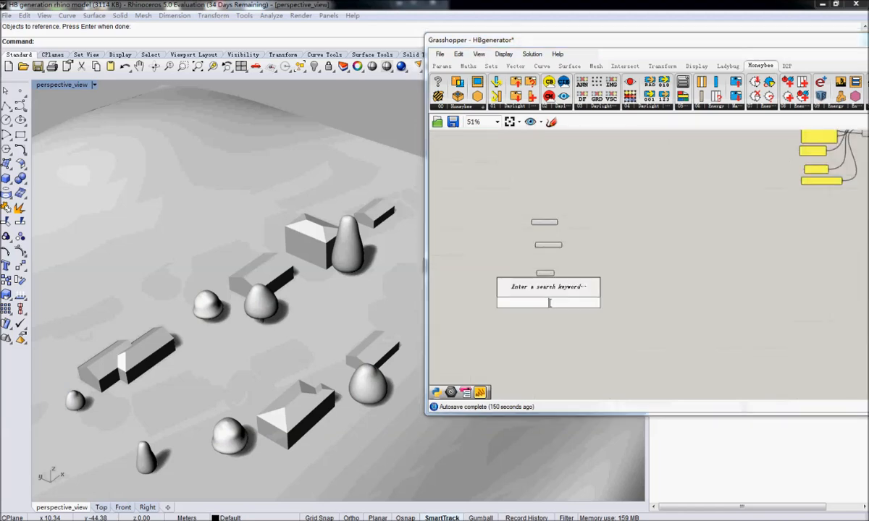
{"action": "type", "text": "ge"}
{"action": "key", "text": "Return"}
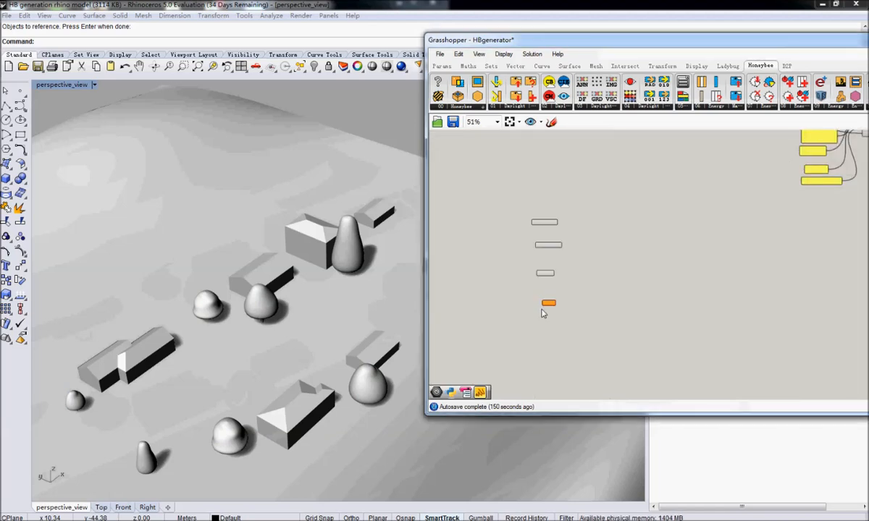
{"action": "right_click", "coordinate": [544, 302]}
{"action": "left_click", "coordinate": [594, 427]}
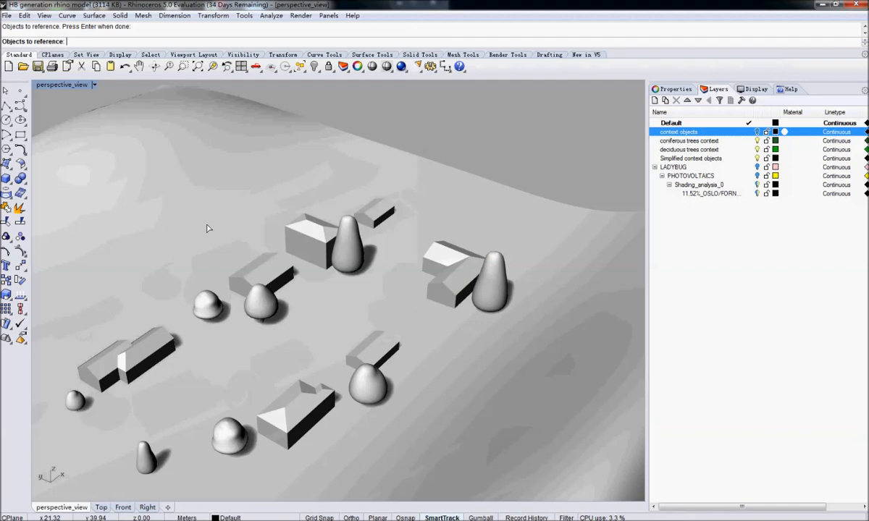
{"action": "left_click", "coordinate": [217, 200]}
Rename the fourth Geometry parameter as landscape.
{"action": "right_click_drag", "start_coordinate": [558, 308], "coordinate": [540, 297]}
{"action": "scroll", "coordinate": [540, 297], "scroll_direction": "up", "scroll_amount": 5}
{"action": "right_click", "coordinate": [534, 288]}
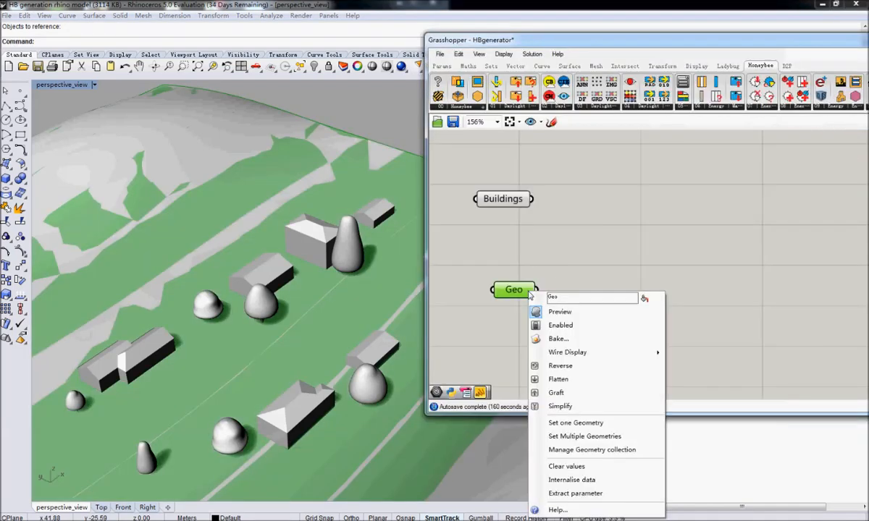
{"action": "double_click", "coordinate": [574, 297]}
{"action": "type", "text": "landscape"}
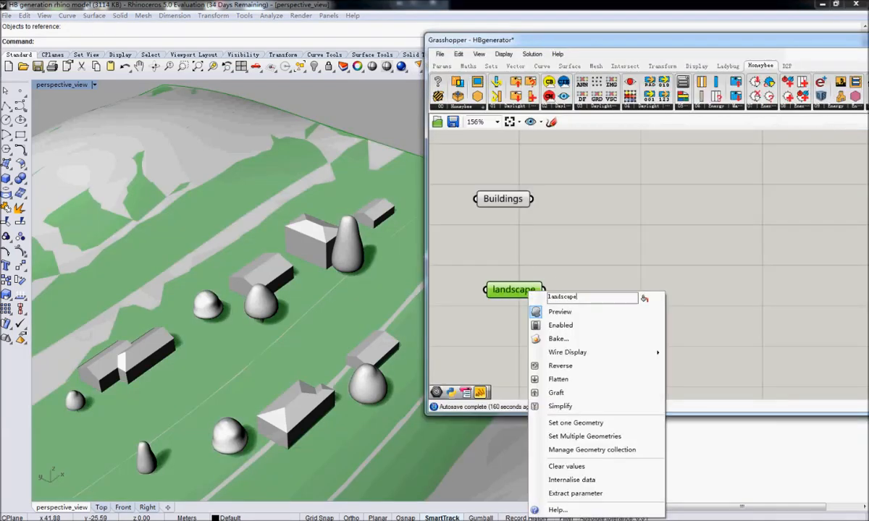
{"action": "key", "text": "Return"}
Search for context and add the Honeybee context surfaces component beside the geometry parameters.
{"action": "scroll", "coordinate": [554, 238], "scroll_direction": "down", "scroll_amount": 6}
{"action": "scroll", "coordinate": [558, 246], "scroll_direction": "up", "scroll_amount": 4}
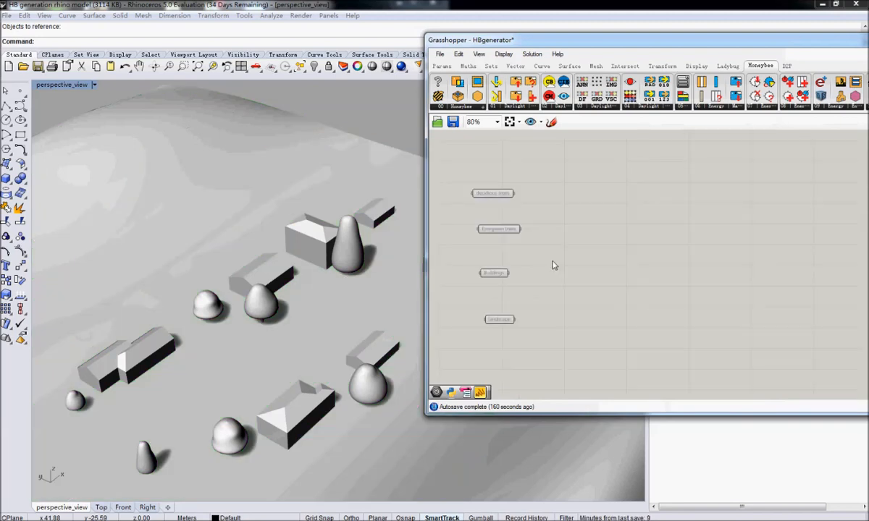
{"action": "double_click", "coordinate": [688, 209]}
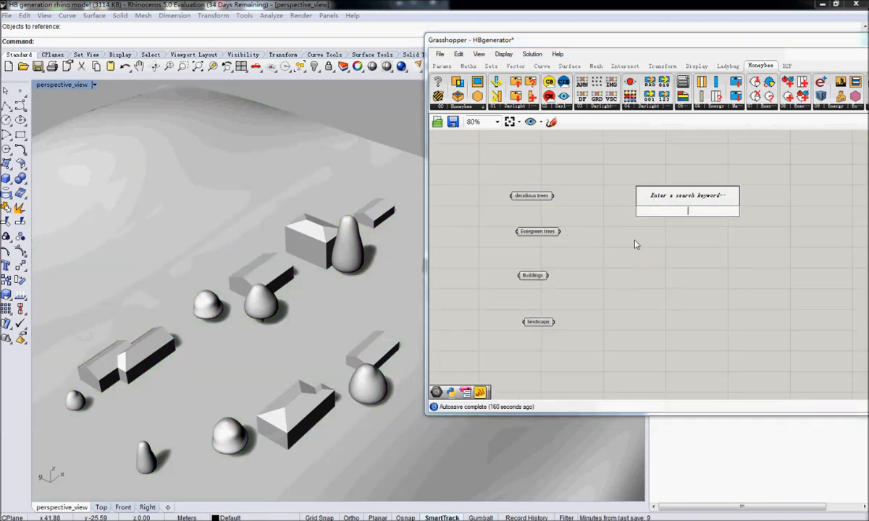
{"action": "type", "text": "x"}
{"action": "key", "text": "BackSpace"}
{"action": "type", "text": "context"}
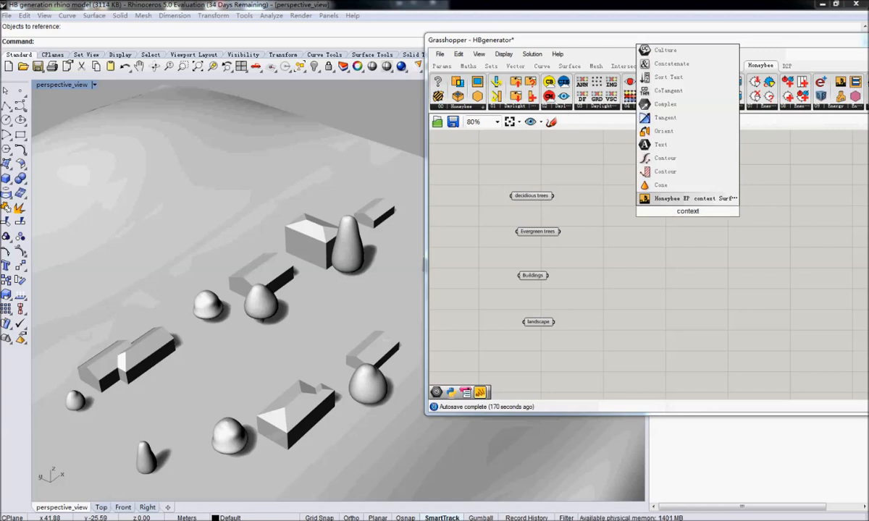
{"action": "key", "text": "Return"}
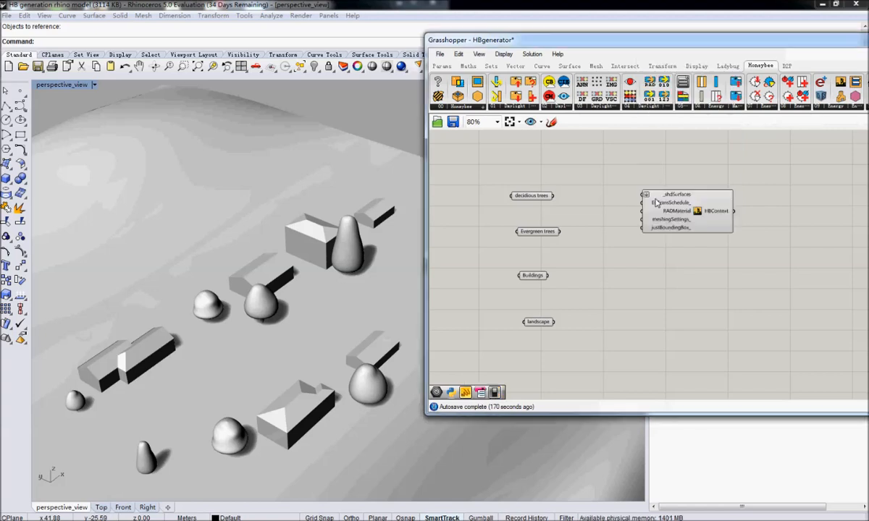
Duplicate the Honeybee context component three times and stack the four components in a column.
{"action": "left_click_drag", "start_coordinate": [685, 208], "coordinate": [697, 378], "text": "alt"}
{"action": "right_click_drag", "start_coordinate": [697, 243], "coordinate": [668, 214]}
{"action": "left_click_drag", "start_coordinate": [661, 172], "coordinate": [655, 166]}
{"action": "right_click_drag", "start_coordinate": [654, 168], "coordinate": [661, 200]}
Connect the decidious trees parameter to the _shdSurfaces input of the first context component.
{"action": "left_click_drag", "start_coordinate": [533, 197], "coordinate": [610, 179]}
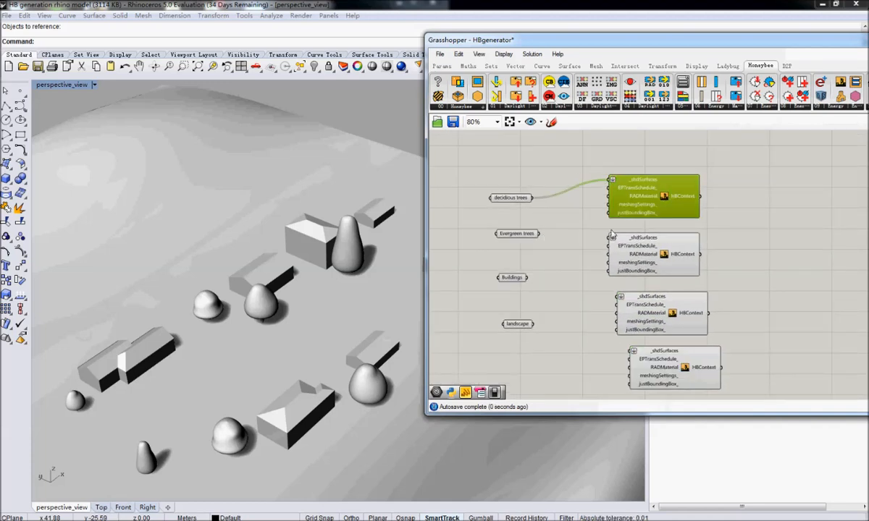
{"action": "scroll", "coordinate": [730, 180], "scroll_direction": "up", "scroll_amount": 5}
{"action": "mouse_move", "coordinate": [653, 170]}
{"action": "right_click_drag", "start_coordinate": [503, 261], "coordinate": [824, 262]}
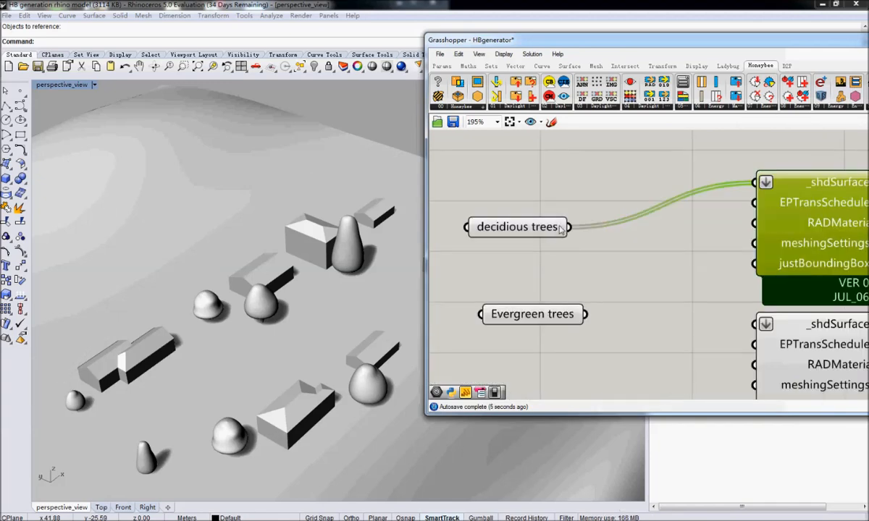
Inspect the referenced geometry in the decidious trees parameter and the first context component it feeds.
{"action": "left_click", "coordinate": [561, 229]}
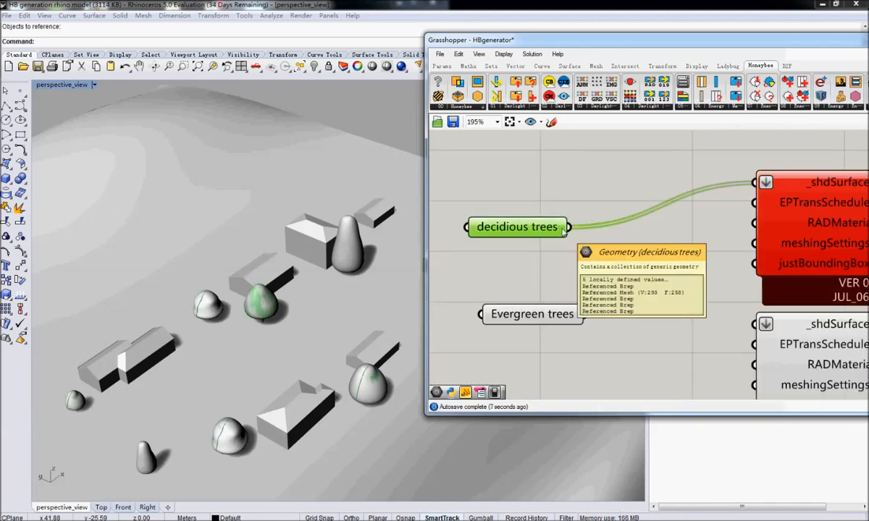
{"action": "scroll", "coordinate": [593, 246], "scroll_direction": "down", "scroll_amount": 6}
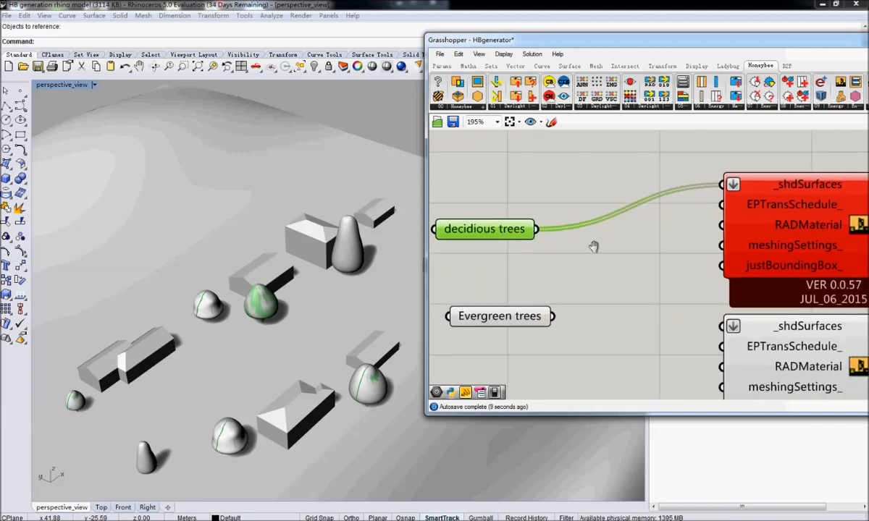
{"action": "scroll", "coordinate": [610, 246], "scroll_direction": "up", "scroll_amount": 4}
{"action": "right_click_drag", "start_coordinate": [675, 241], "coordinate": [626, 244]}
{"action": "left_click_drag", "start_coordinate": [696, 244], "coordinate": [700, 222]}
{"action": "right_click_drag", "start_coordinate": [688, 278], "coordinate": [694, 244]}
{"action": "left_click_drag", "start_coordinate": [681, 304], "coordinate": [688, 281]}
{"action": "right_click_drag", "start_coordinate": [534, 282], "coordinate": [589, 325]}
{"action": "left_click", "coordinate": [523, 249]}
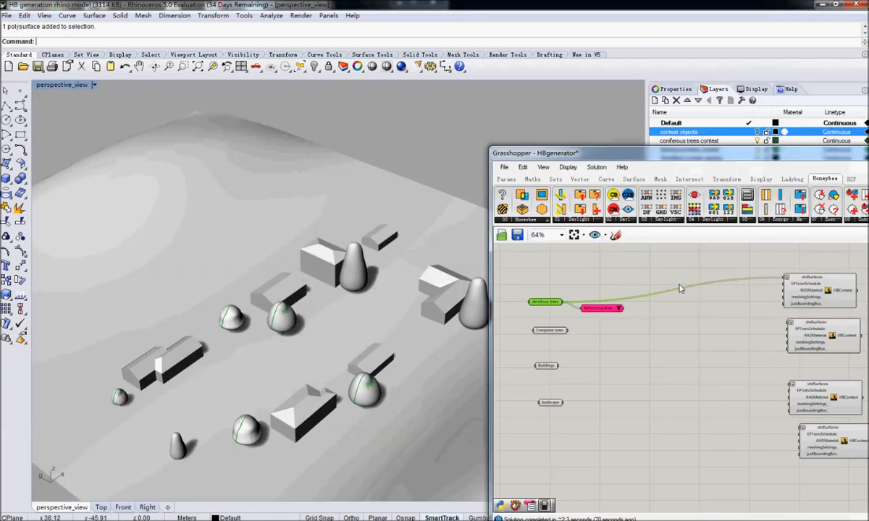
Check the first context component's preview and delete the pink component attached to the decidious trees parameter.
{"action": "left_click", "coordinate": [606, 309]}
{"action": "right_click_drag", "start_coordinate": [740, 303], "coordinate": [646, 303]}
{"action": "left_click", "coordinate": [736, 299]}
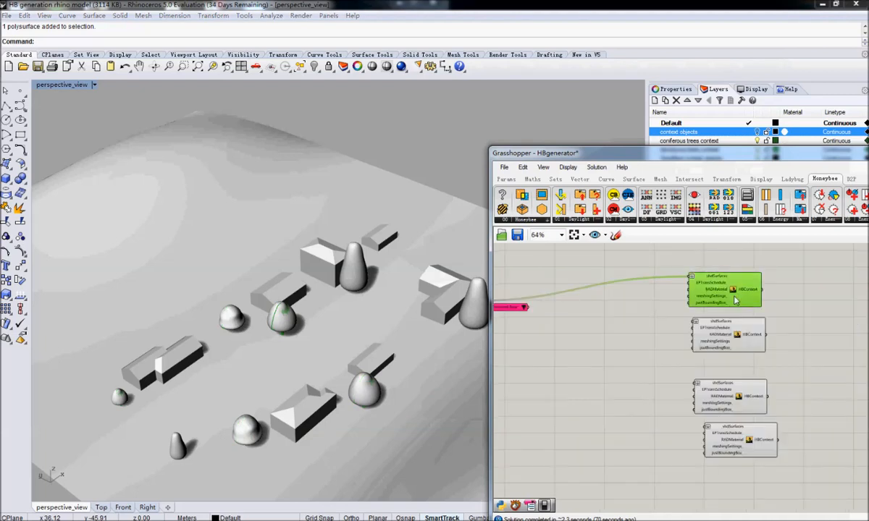
{"action": "right_click_drag", "start_coordinate": [514, 310], "coordinate": [679, 310]}
{"action": "left_click", "coordinate": [677, 308]}
{"action": "left_click", "coordinate": [522, 167]}
{"action": "left_click", "coordinate": [565, 277]}
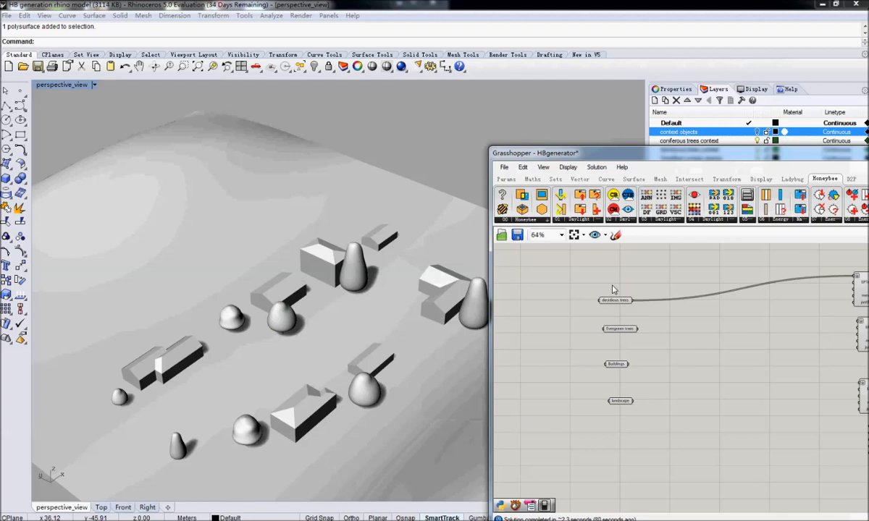
Connect the Evergreen trees parameter to the _shdSurfaces input of the second context component.
{"action": "right_click_drag", "start_coordinate": [621, 292], "coordinate": [558, 302]}
{"action": "left_click", "coordinate": [557, 301]}
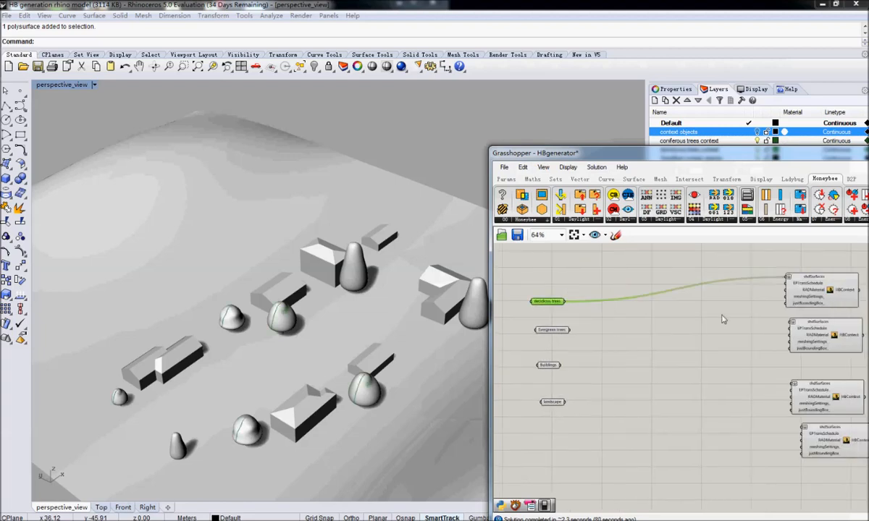
{"action": "right_click_drag", "start_coordinate": [736, 319], "coordinate": [772, 274]}
{"action": "right_click_drag", "start_coordinate": [713, 309], "coordinate": [665, 305]}
{"action": "left_click_drag", "start_coordinate": [698, 156], "coordinate": [685, 77]}
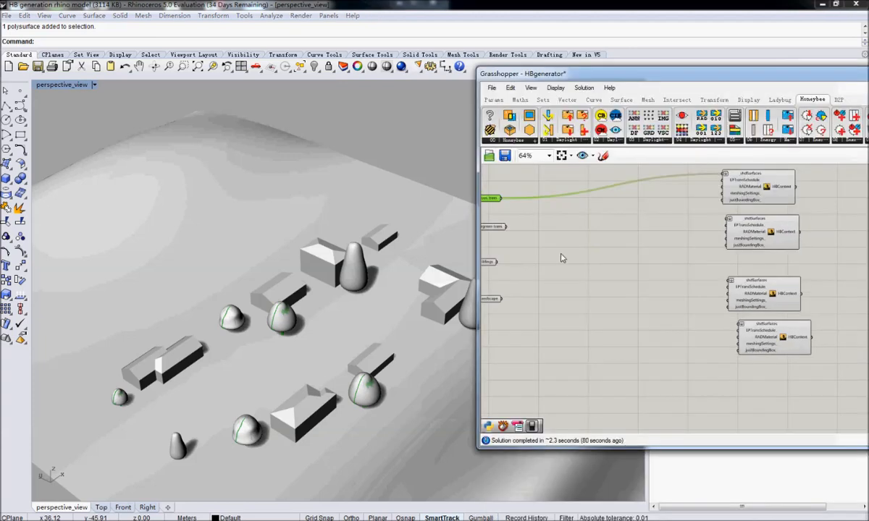
{"action": "right_click_drag", "start_coordinate": [515, 246], "coordinate": [532, 253]}
{"action": "left_click", "coordinate": [507, 234]}
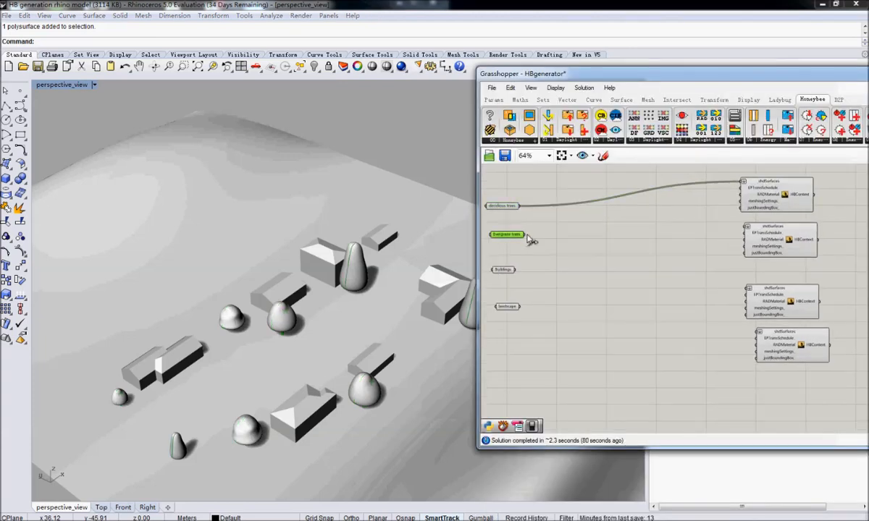
{"action": "left_click_drag", "start_coordinate": [522, 234], "coordinate": [746, 227]}
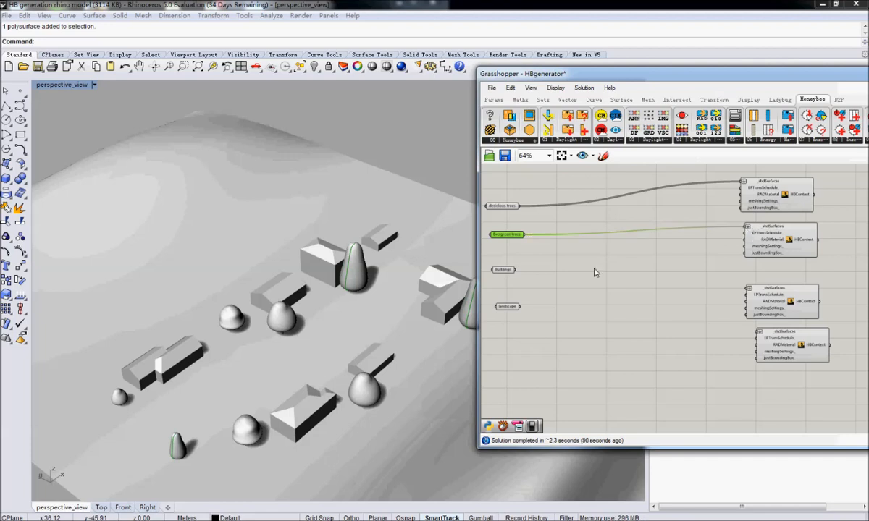
Connect Buildings to the third context component's _shdSurfaces input and landscape to that of the fourth.
{"action": "right_click_drag", "start_coordinate": [620, 281], "coordinate": [569, 272]}
{"action": "left_click_drag", "start_coordinate": [570, 272], "coordinate": [797, 290]}
{"action": "left_click_drag", "start_coordinate": [569, 307], "coordinate": [803, 336]}
{"action": "right_click_drag", "start_coordinate": [803, 336], "coordinate": [691, 402]}
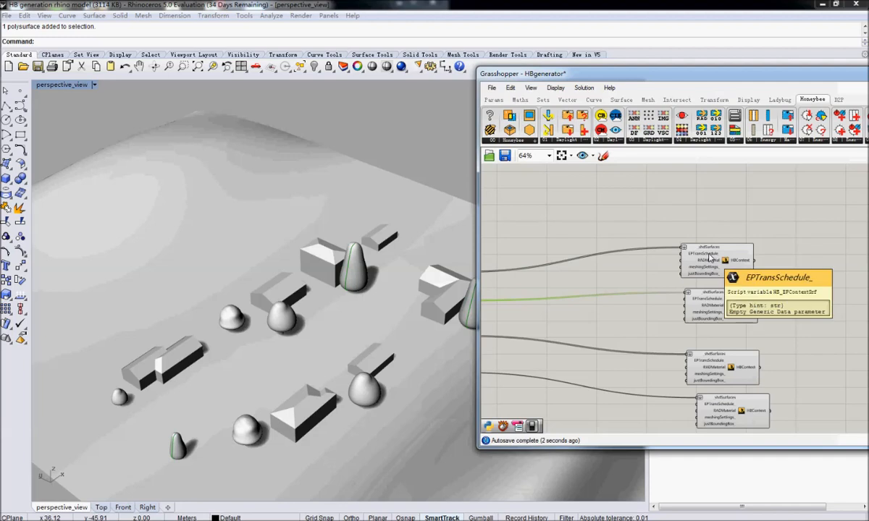
{"action": "left_click", "coordinate": [710, 258]}
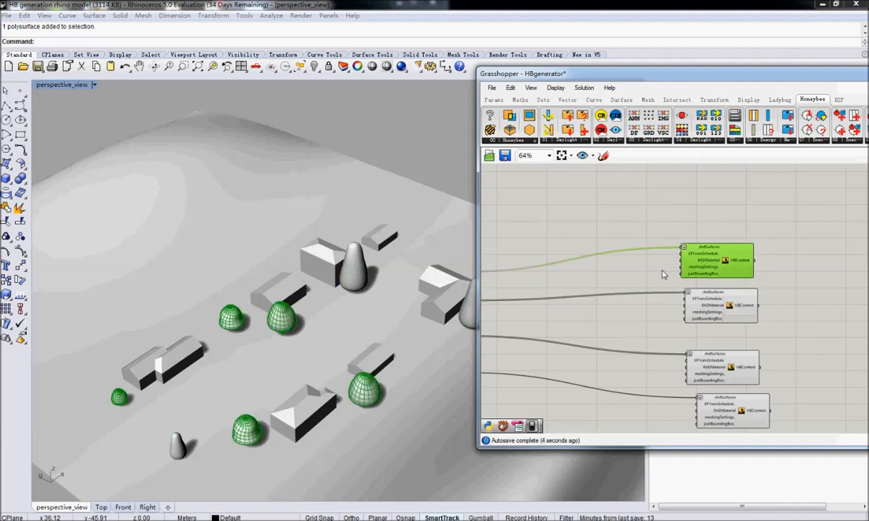
Try to align the four context surface components with each other, and undo the alignment.
{"action": "right_click_drag", "start_coordinate": [663, 275], "coordinate": [682, 279]}
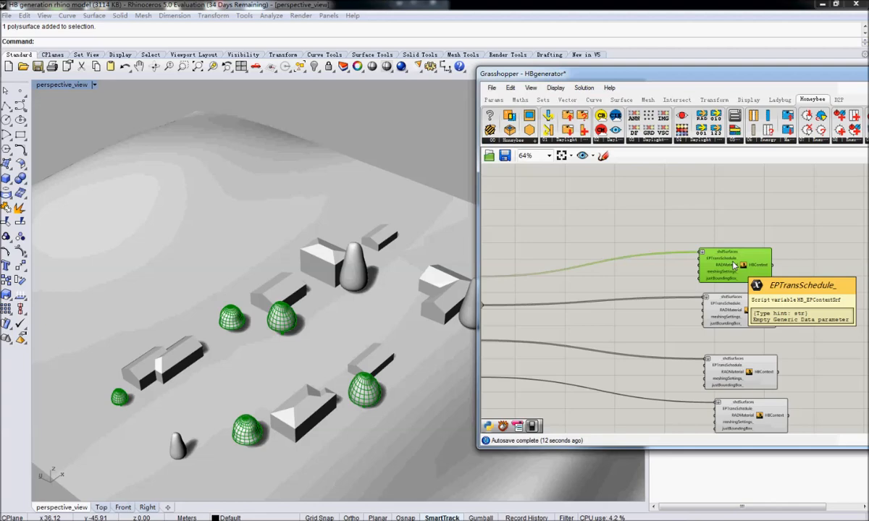
{"action": "right_click_drag", "start_coordinate": [761, 271], "coordinate": [728, 268]}
{"action": "left_click_drag", "start_coordinate": [788, 232], "coordinate": [678, 449]}
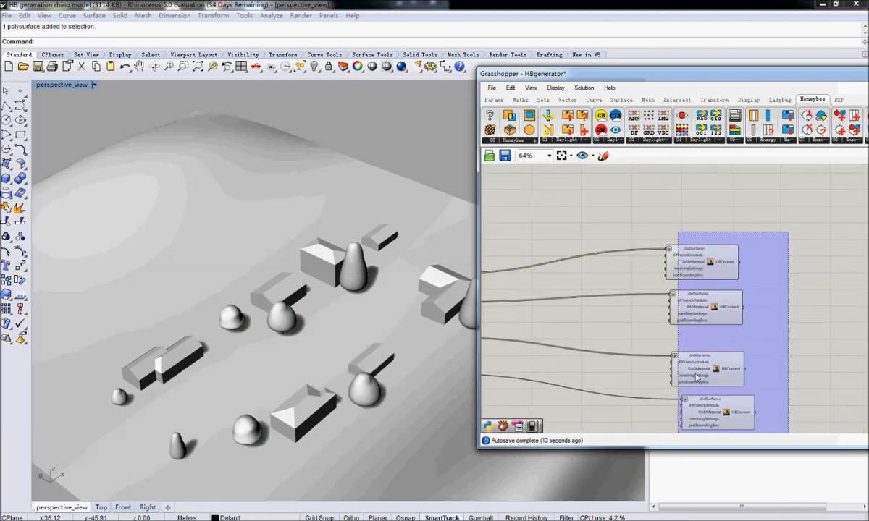
{"action": "left_click_drag", "start_coordinate": [696, 377], "coordinate": [685, 376]}
{"action": "left_click", "coordinate": [748, 342]}
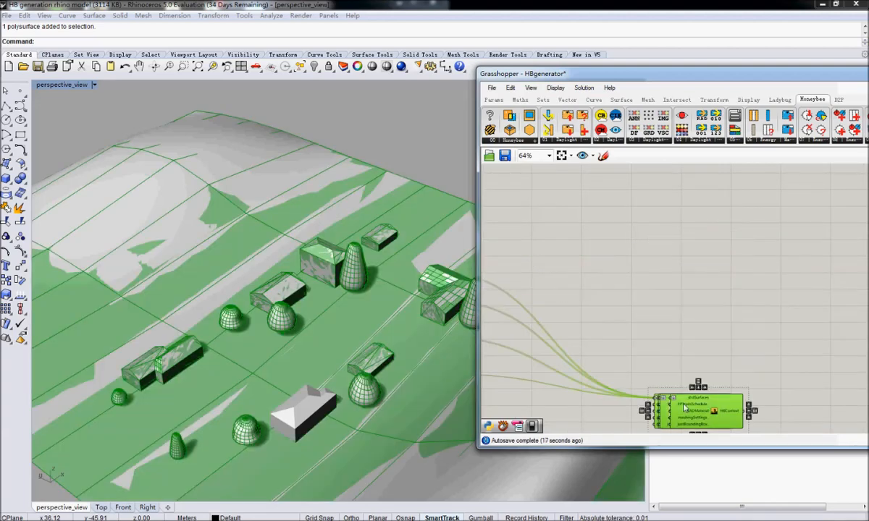
{"action": "right_click_drag", "start_coordinate": [692, 342], "coordinate": [690, 310]}
{"action": "left_click", "coordinate": [690, 310]}
{"action": "key", "text": "ctrl+z"}
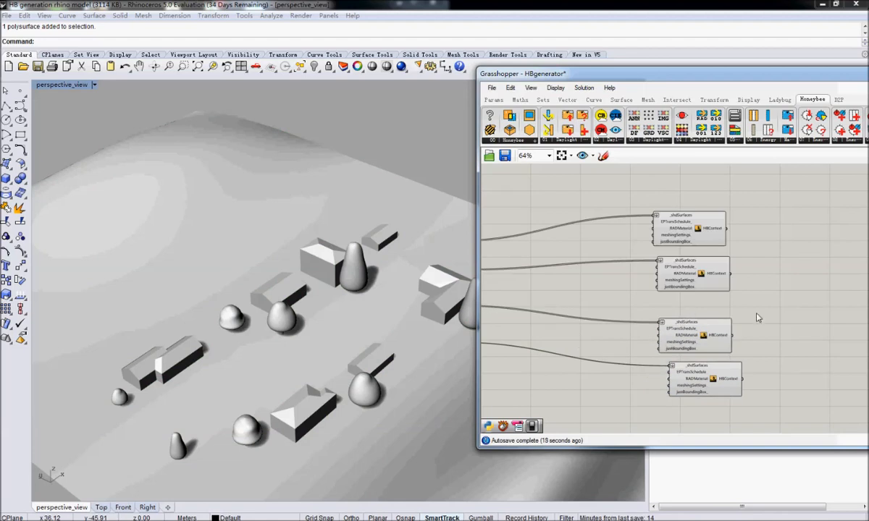
Check the geometry preview of the decidious trees, Evergreen trees and Buildings context components one by one.
{"action": "right_click_drag", "start_coordinate": [771, 327], "coordinate": [639, 332]}
{"action": "left_click", "coordinate": [566, 282]}
{"action": "left_click", "coordinate": [565, 236]}
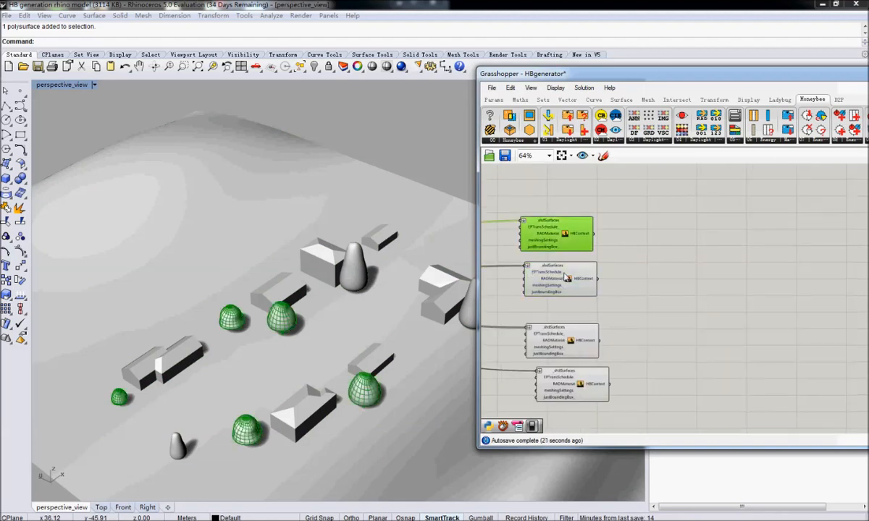
{"action": "left_click", "coordinate": [572, 347]}
{"action": "scroll", "coordinate": [626, 329], "scroll_direction": "down", "scroll_amount": 3}
{"action": "scroll", "coordinate": [626, 329], "scroll_direction": "up", "scroll_amount": 2}
{"action": "scroll", "coordinate": [643, 306], "scroll_direction": "down", "scroll_amount": 7}
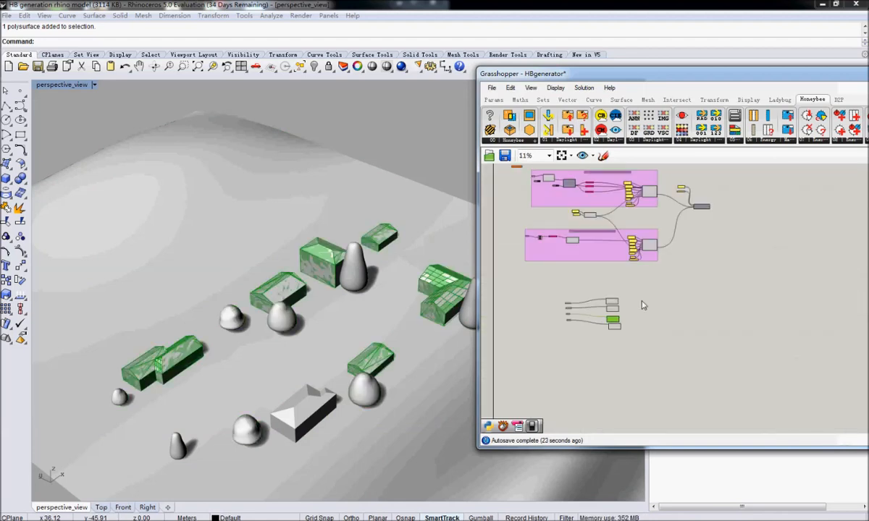
Add the Honeybee Run Energy Simulation component to the Grasshopper canvas.
{"action": "left_click_drag", "start_coordinate": [732, 90], "coordinate": [476, 73]}
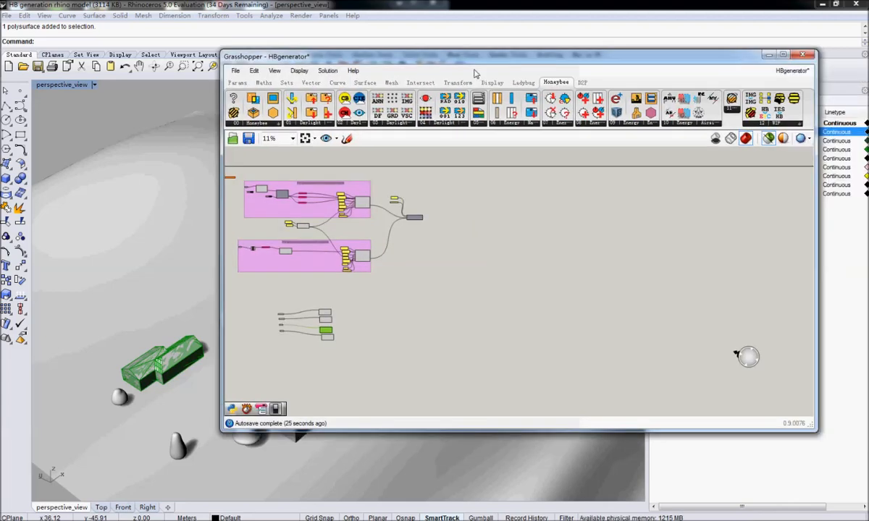
{"action": "left_click_drag", "start_coordinate": [616, 100], "coordinate": [498, 176]}
{"action": "scroll", "coordinate": [410, 314], "scroll_direction": "up", "scroll_amount": 3}
{"action": "right_click_drag", "start_coordinate": [444, 204], "coordinate": [564, 236]}
Shift the four context branches further right below the PV generator groups and place the simulation component to the right of the groups.
{"action": "scroll", "coordinate": [564, 236], "scroll_direction": "down", "scroll_amount": 3}
{"action": "left_click_drag", "start_coordinate": [524, 297], "coordinate": [402, 332]}
{"action": "left_click_drag", "start_coordinate": [520, 277], "coordinate": [550, 281]}
{"action": "scroll", "coordinate": [562, 271], "scroll_direction": "up", "scroll_amount": 5}
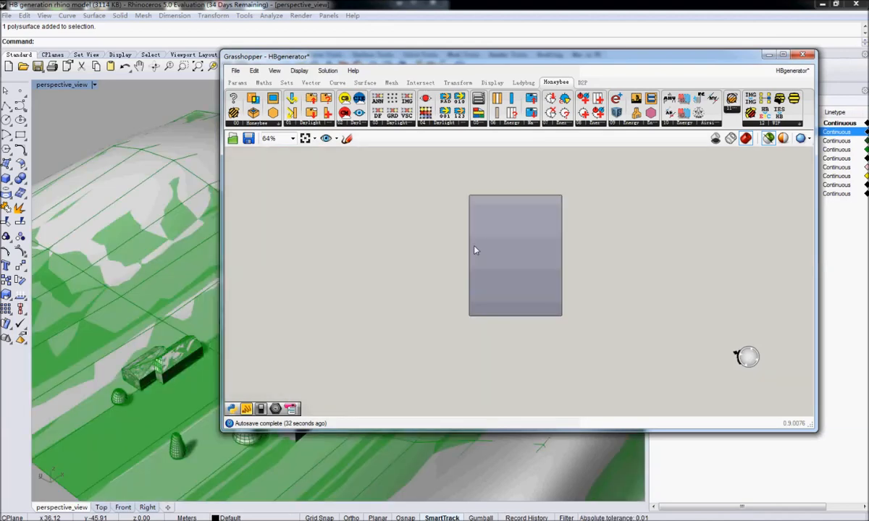
{"action": "right_click_drag", "start_coordinate": [474, 250], "coordinate": [541, 281]}
{"action": "left_click", "coordinate": [542, 282]}
{"action": "right_click_drag", "start_coordinate": [384, 274], "coordinate": [586, 293]}
{"action": "scroll", "coordinate": [504, 288], "scroll_direction": "down", "scroll_amount": 1}
{"action": "scroll", "coordinate": [504, 287], "scroll_direction": "down", "scroll_amount": 4}
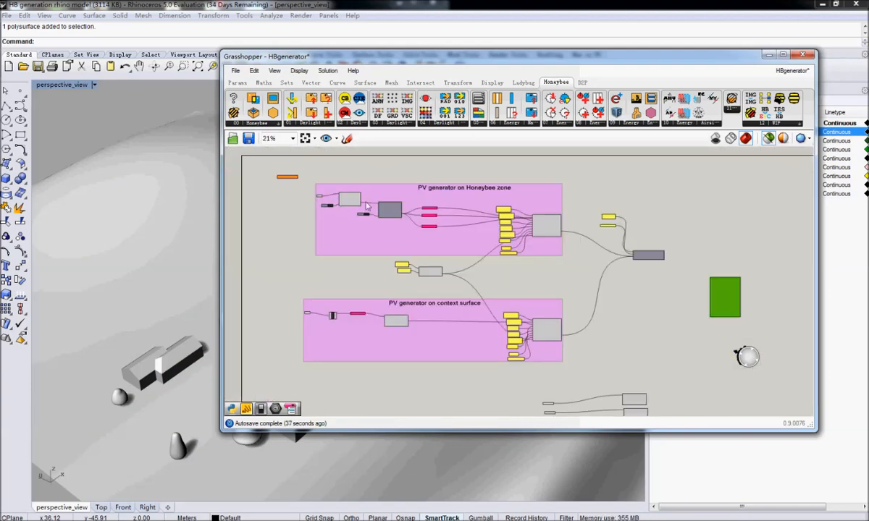
Connect the Honeybee zones from the "PV generator on Honeybee zone" group to the simulation component's _HBZones input.
{"action": "scroll", "coordinate": [365, 206], "scroll_direction": "up", "scroll_amount": 6}
{"action": "left_click_drag", "start_coordinate": [364, 207], "coordinate": [677, 251]}
{"action": "scroll", "coordinate": [852, 223], "scroll_direction": "down", "scroll_amount": 4}
{"action": "scroll", "coordinate": [688, 229], "scroll_direction": "up", "scroll_amount": 4}
{"action": "scroll", "coordinate": [670, 257], "scroll_direction": "down", "scroll_amount": 7}
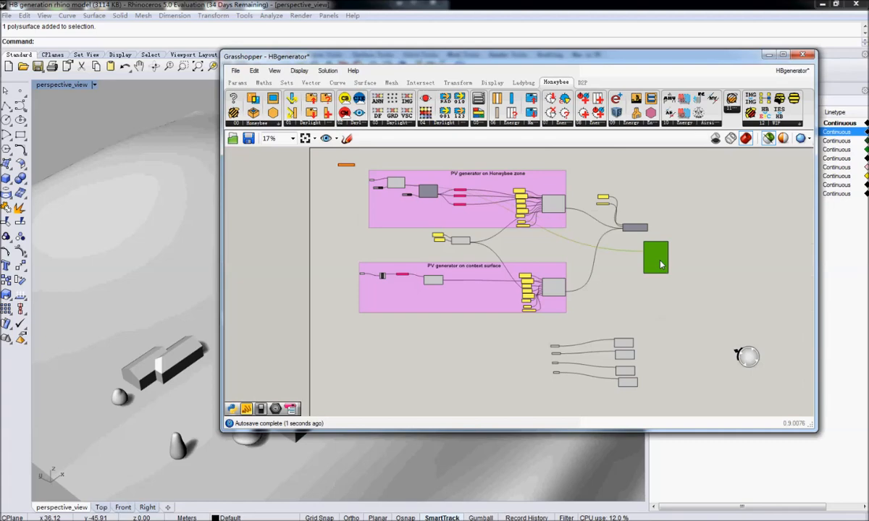
Move the generator system component lower and connect its HBGeneratorSystem output to the simulation component's HBGenerators_ input.
{"action": "scroll", "coordinate": [660, 265], "scroll_direction": "up", "scroll_amount": 5}
{"action": "left_click_drag", "start_coordinate": [642, 240], "coordinate": [563, 331]}
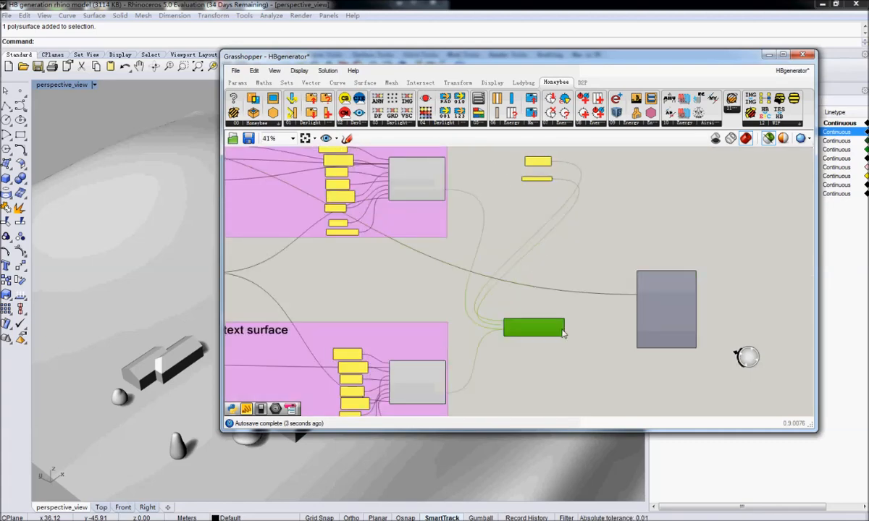
{"action": "scroll", "coordinate": [563, 332], "scroll_direction": "up", "scroll_amount": 4}
{"action": "right_click_drag", "start_coordinate": [572, 326], "coordinate": [509, 349]}
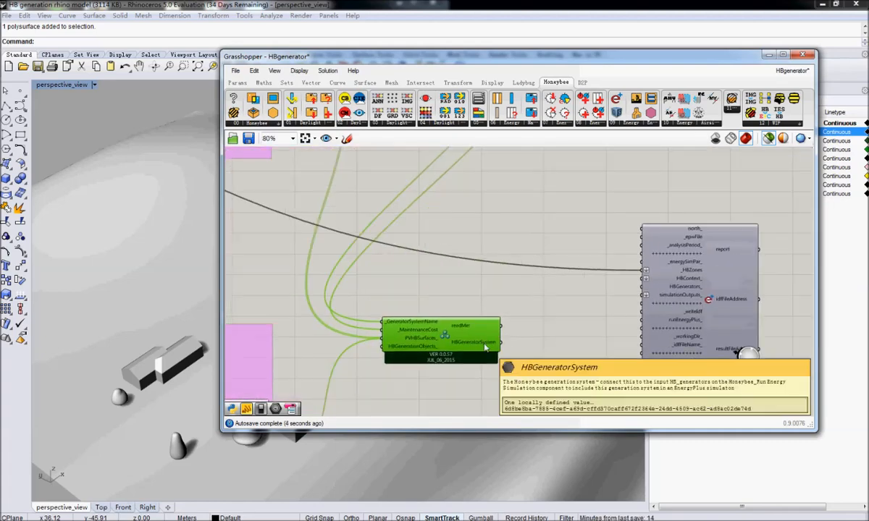
{"action": "scroll", "coordinate": [282, 339], "scroll_direction": "down", "scroll_amount": 5}
{"action": "right_click_drag", "start_coordinate": [331, 337], "coordinate": [548, 278]}
{"action": "right_click_drag", "start_coordinate": [282, 305], "coordinate": [417, 360]}
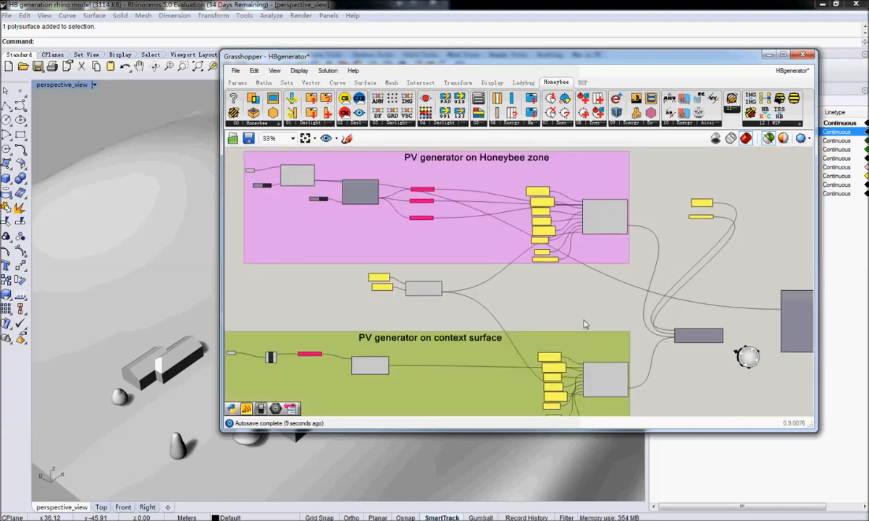
{"action": "scroll", "coordinate": [585, 324], "scroll_direction": "up", "scroll_amount": 4}
{"action": "left_click_drag", "start_coordinate": [488, 337], "coordinate": [630, 282]}
{"action": "scroll", "coordinate": [640, 291], "scroll_direction": "down", "scroll_amount": 2}
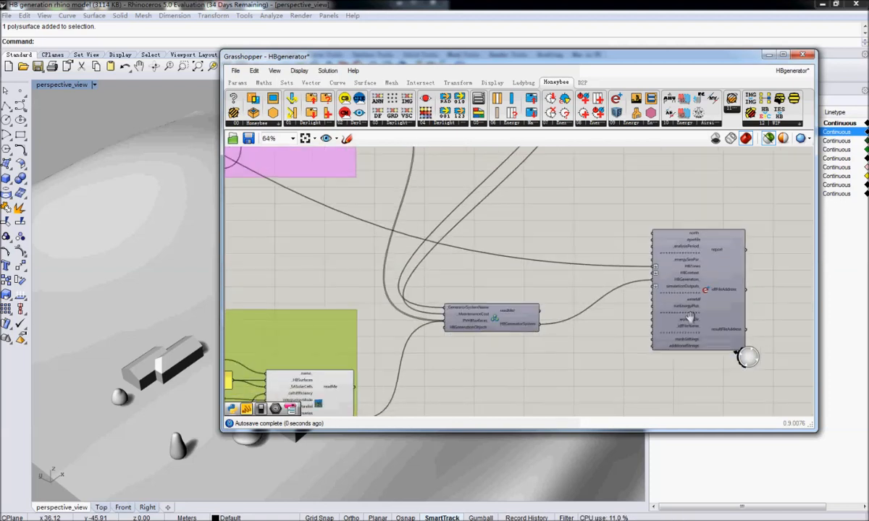
Add Ladybug's Open EPW component beside the simulation component and connect its epwFile output to the simulation's _epwFile_ input.
{"action": "left_click", "coordinate": [507, 214]}
{"action": "left_click", "coordinate": [523, 84]}
{"action": "right_click_drag", "start_coordinate": [685, 207], "coordinate": [531, 224]}
{"action": "left_click_drag", "start_coordinate": [565, 294], "coordinate": [623, 277]}
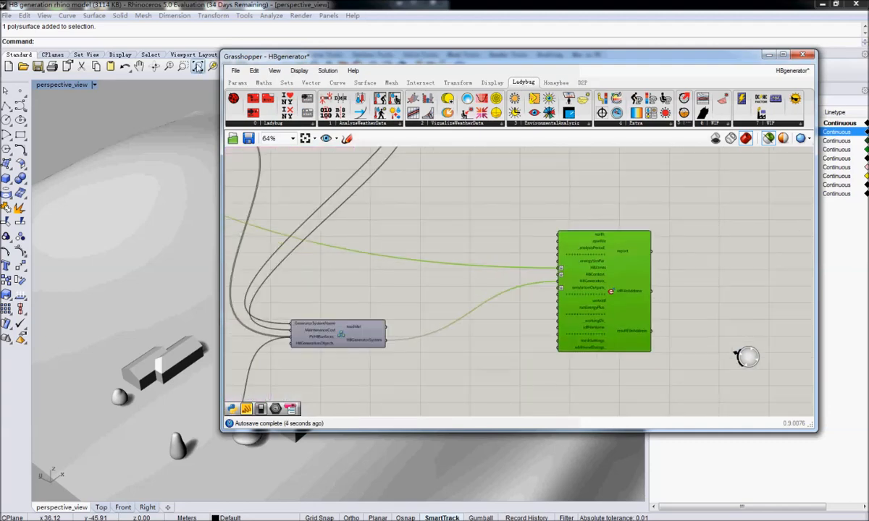
{"action": "left_click", "coordinate": [264, 123]}
{"action": "left_click_drag", "start_coordinate": [326, 189], "coordinate": [559, 240]}
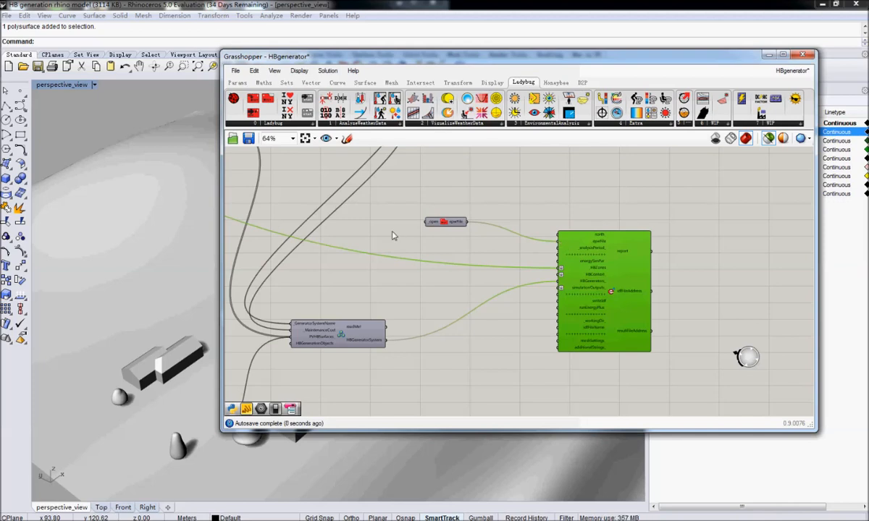
Feed the EPW component's open input with a Boolean toggle set to True and load the weather file JPN_Osaka.477710_IWEC.epw.
{"action": "double_click", "coordinate": [393, 236]}
{"action": "type", "text": "bool"}
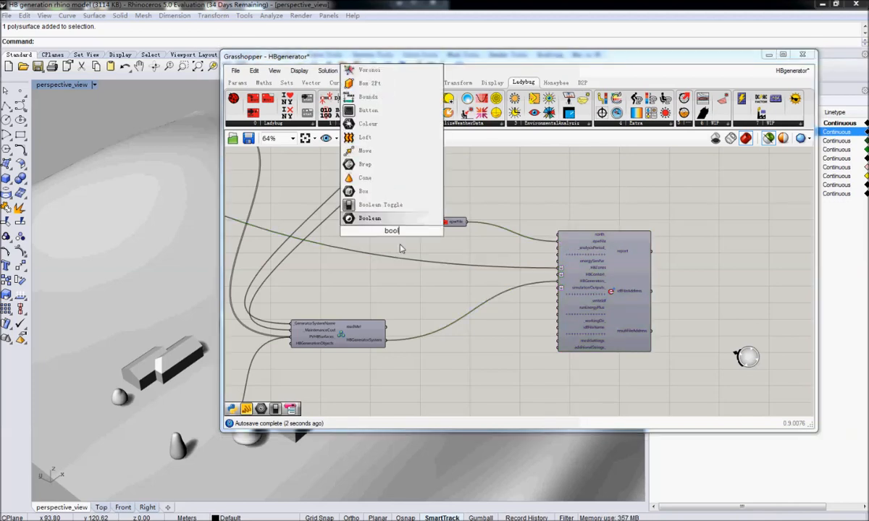
{"action": "left_click", "coordinate": [401, 218]}
{"action": "left_click_drag", "start_coordinate": [413, 231], "coordinate": [426, 222]}
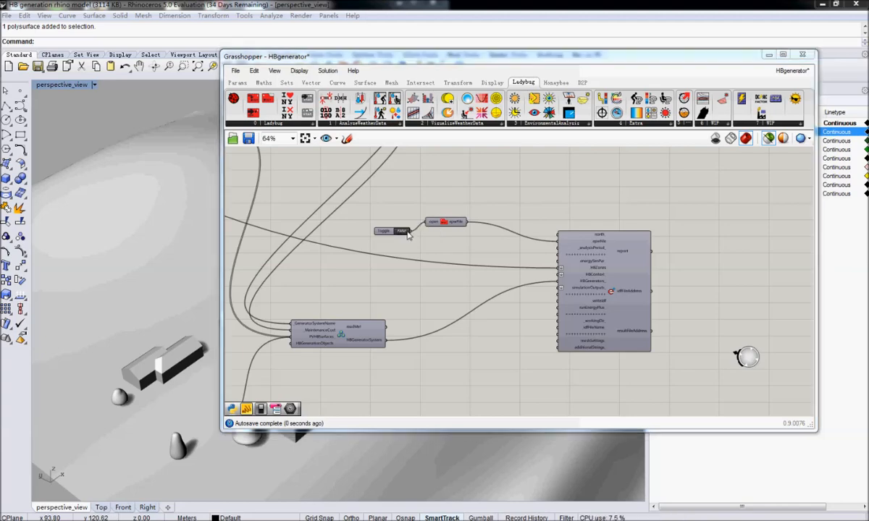
{"action": "double_click", "coordinate": [403, 231]}
{"action": "left_click", "coordinate": [297, 198]}
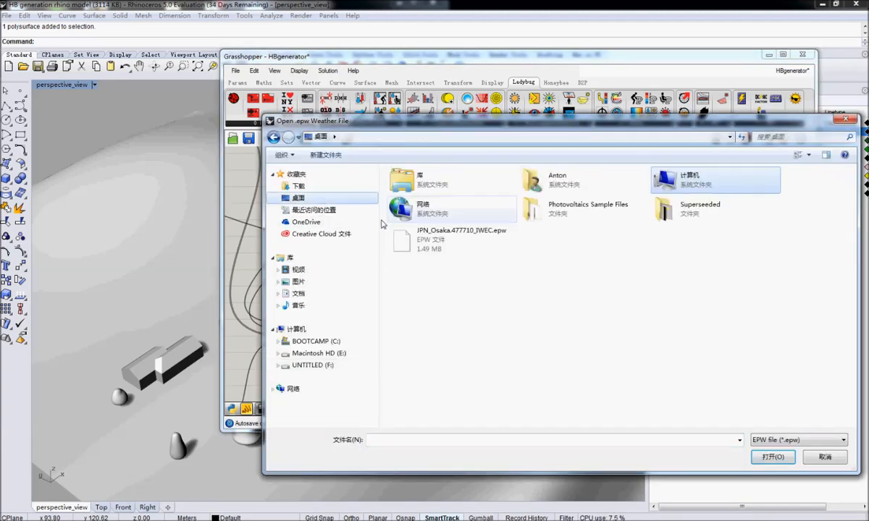
{"action": "left_click", "coordinate": [435, 236]}
{"action": "left_click", "coordinate": [768, 456]}
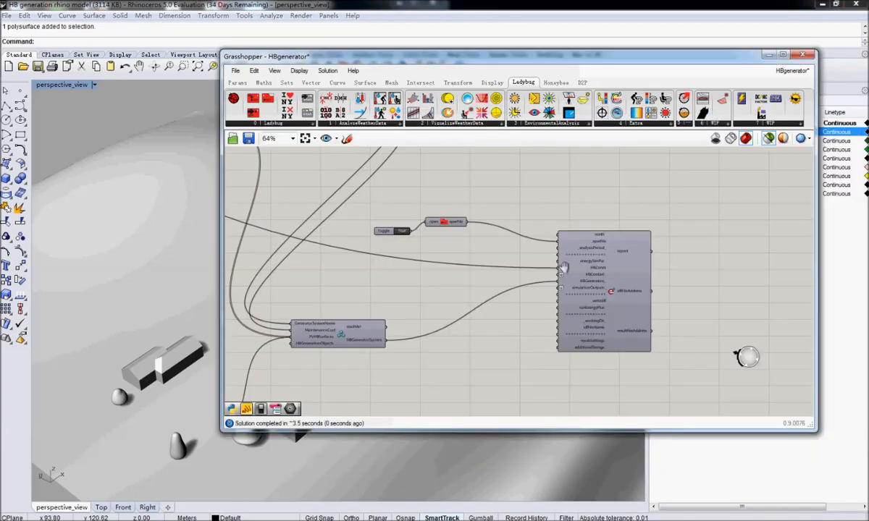
Move the four context branches up below the generator groups and shift the simulation component right and down towards their level.
{"action": "right_click_drag", "start_coordinate": [564, 268], "coordinate": [484, 267]}
{"action": "scroll", "coordinate": [505, 264], "scroll_direction": "up", "scroll_amount": 1}
{"action": "scroll", "coordinate": [517, 273], "scroll_direction": "down", "scroll_amount": 1}
{"action": "scroll", "coordinate": [518, 273], "scroll_direction": "down", "scroll_amount": 2}
{"action": "right_click_drag", "start_coordinate": [487, 306], "coordinate": [601, 236]}
{"action": "scroll", "coordinate": [601, 236], "scroll_direction": "down", "scroll_amount": 2}
{"action": "right_click_drag", "start_coordinate": [585, 308], "coordinate": [539, 283]}
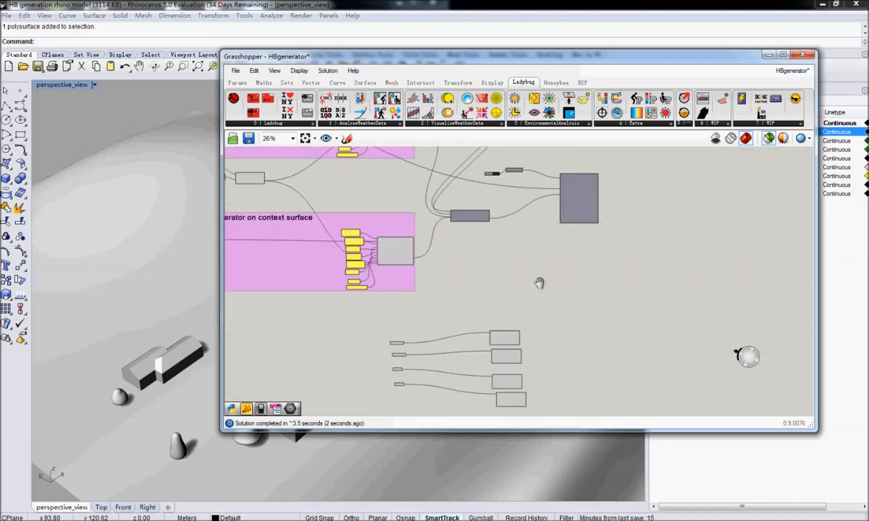
{"action": "left_click_drag", "start_coordinate": [572, 321], "coordinate": [365, 413]}
{"action": "left_click_drag", "start_coordinate": [510, 362], "coordinate": [519, 309]}
{"action": "right_click_drag", "start_coordinate": [628, 251], "coordinate": [520, 278]}
{"action": "left_click_drag", "start_coordinate": [468, 220], "coordinate": [541, 256]}
Examine the first context component's HBContext output and the description of the simulation component's HBContext_ input.
{"action": "scroll", "coordinate": [518, 254], "scroll_direction": "up", "scroll_amount": 3}
{"action": "right_click_drag", "start_coordinate": [335, 359], "coordinate": [417, 314]}
{"action": "scroll", "coordinate": [432, 283], "scroll_direction": "up", "scroll_amount": 2}
{"action": "mouse_move", "coordinate": [366, 310]}
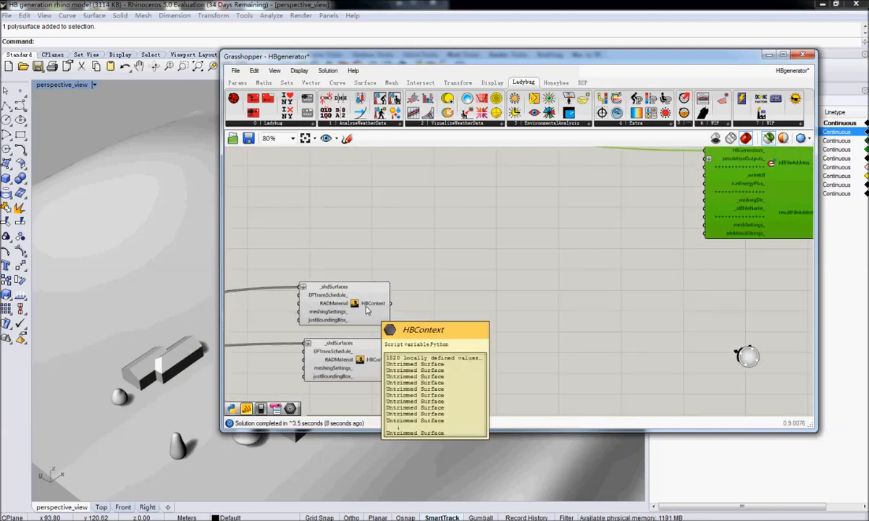
{"action": "right_click_drag", "start_coordinate": [655, 234], "coordinate": [544, 270]}
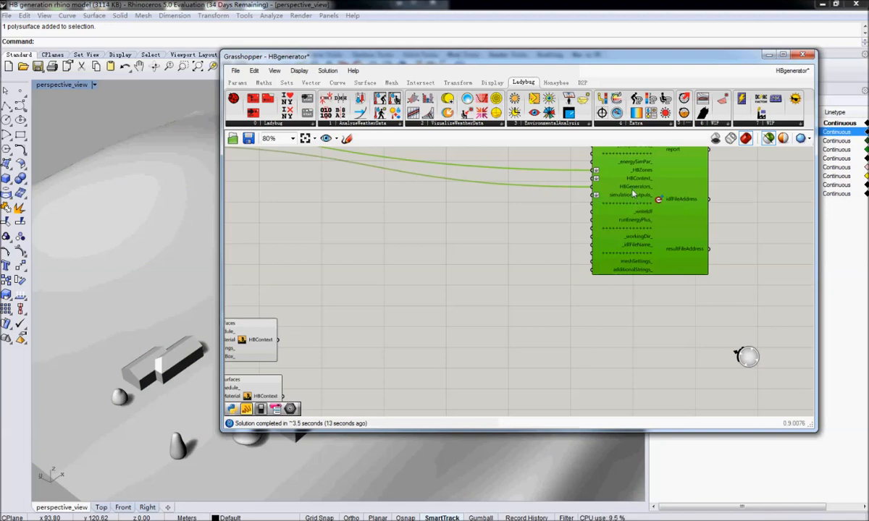
{"action": "mouse_move", "coordinate": [640, 181]}
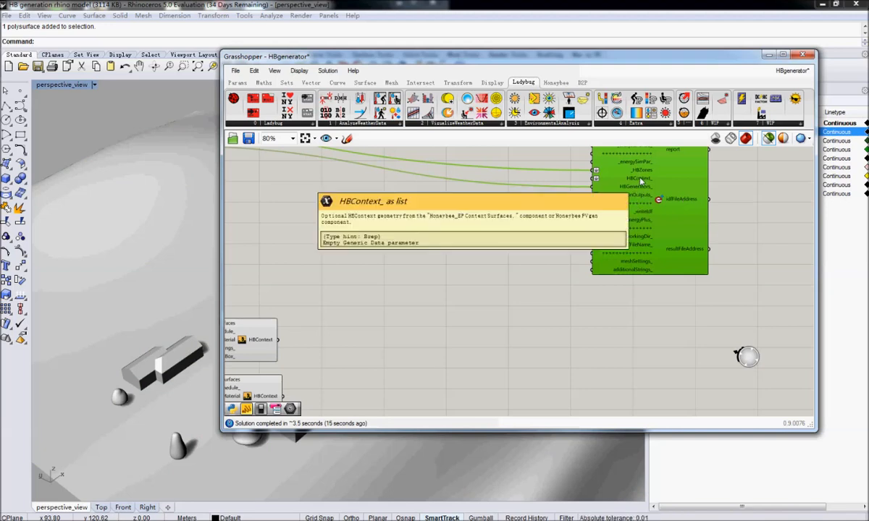
{"action": "right_click_drag", "start_coordinate": [349, 352], "coordinate": [575, 231]}
Compare the decidious trees entering the first context component's _shdSurfaces input with the surfaces in its HBContext output.
{"action": "left_click", "coordinate": [494, 233]}
{"action": "mouse_move", "coordinate": [495, 224]}
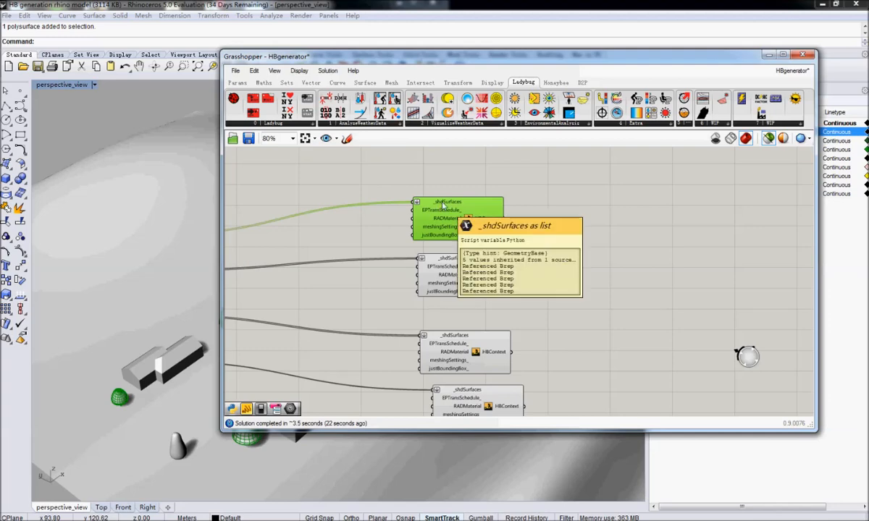
{"action": "right_click_drag", "start_coordinate": [290, 230], "coordinate": [440, 232]}
{"action": "mouse_move", "coordinate": [586, 205]}
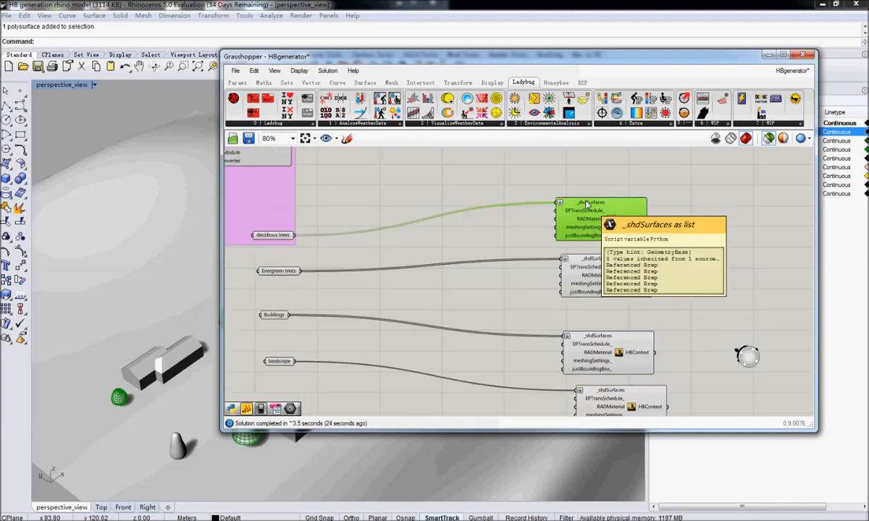
{"action": "right_click_drag", "start_coordinate": [586, 205], "coordinate": [487, 211]}
{"action": "mouse_move", "coordinate": [535, 227]}
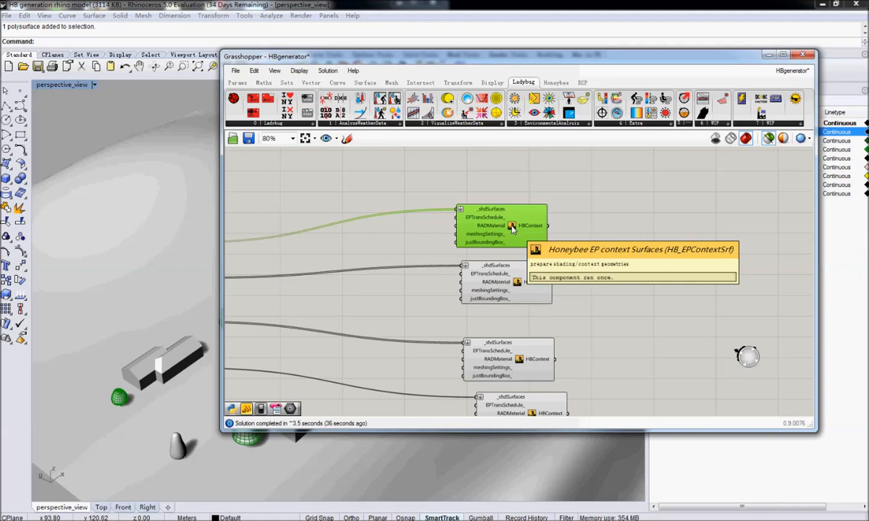
{"action": "right_click_drag", "start_coordinate": [686, 215], "coordinate": [515, 328]}
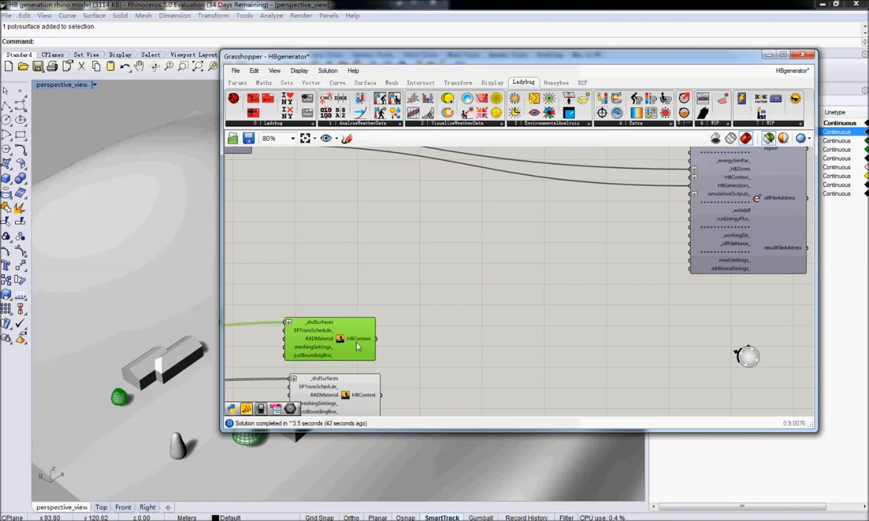
{"action": "mouse_move", "coordinate": [357, 346]}
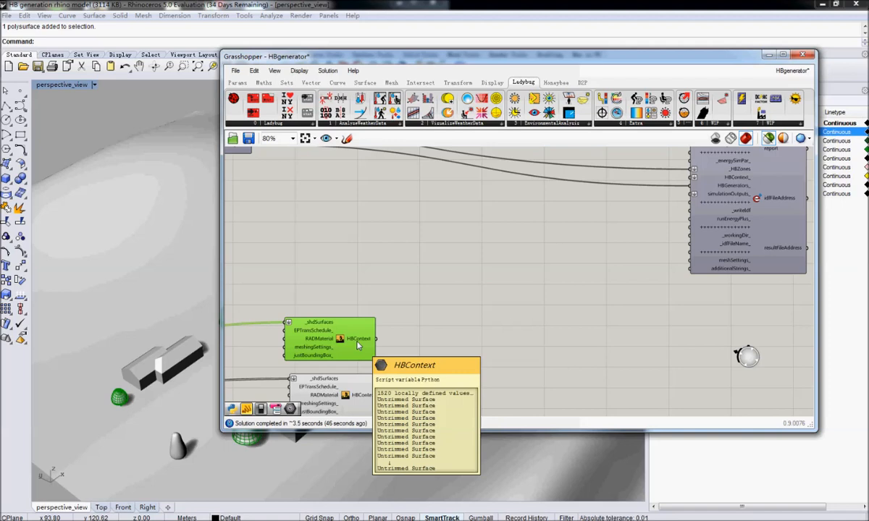
Add a Boolean toggle set to True and connect it to the justBoundingBox_ input of the decidious trees context component.
{"action": "right_click_drag", "start_coordinate": [345, 338], "coordinate": [487, 261]}
{"action": "double_click", "coordinate": [386, 274]}
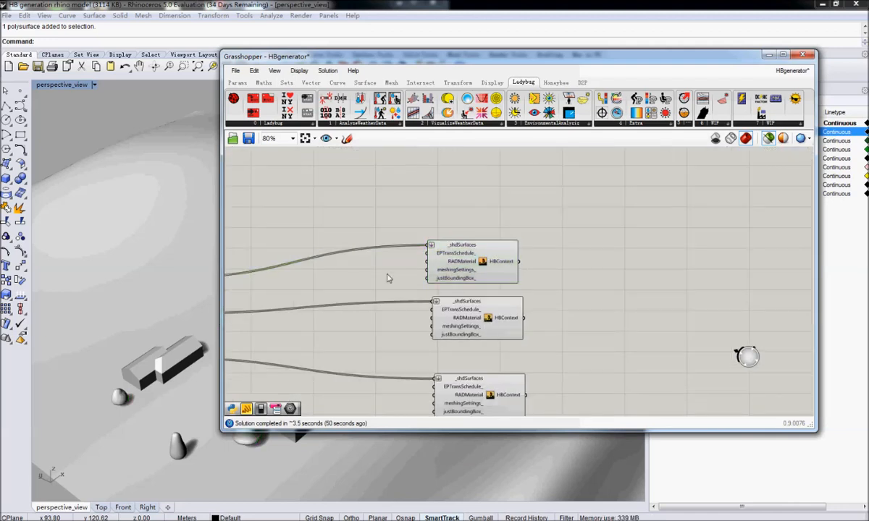
{"action": "type", "text": "boolean"}
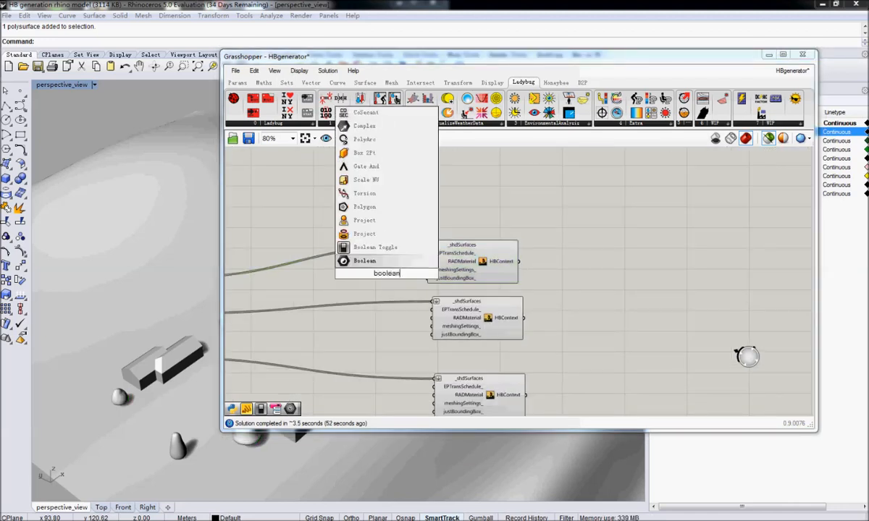
{"action": "left_click", "coordinate": [385, 247]}
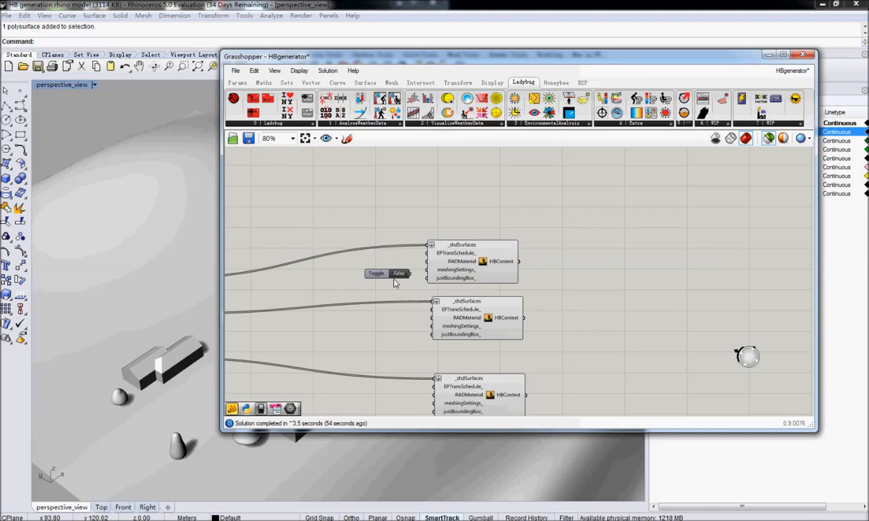
{"action": "left_click_drag", "start_coordinate": [385, 275], "coordinate": [359, 280]}
{"action": "left_click_drag", "start_coordinate": [382, 278], "coordinate": [428, 278]}
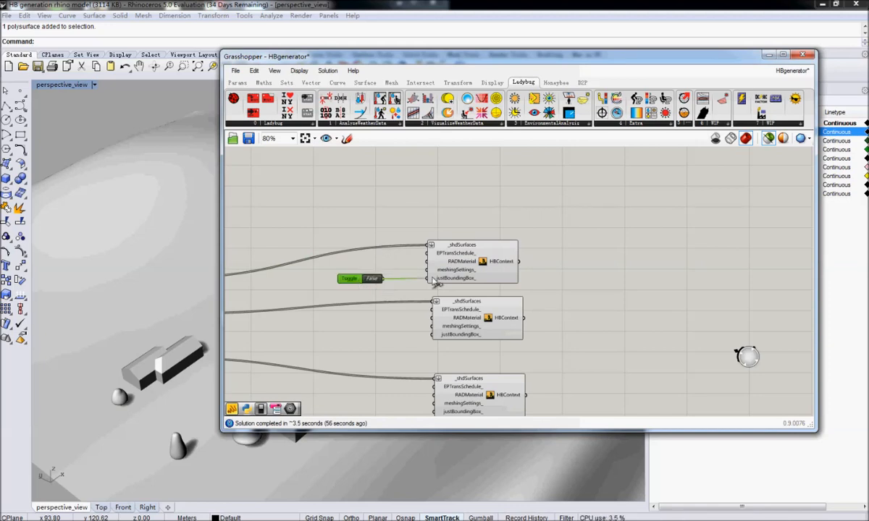
{"action": "left_click", "coordinate": [370, 279]}
Preview the decidious trees context component's geometry in the Rhino perspective view, moving the Grasshopper window aside.
{"action": "left_click", "coordinate": [470, 272]}
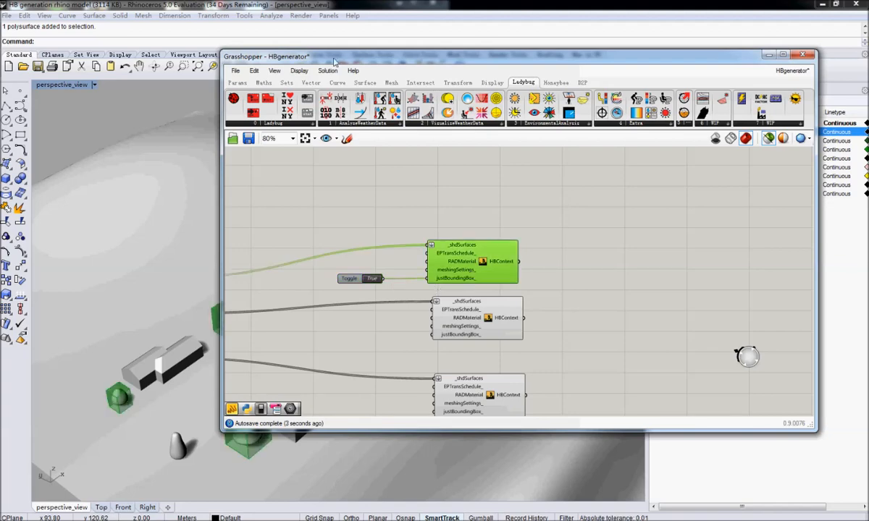
{"action": "left_click_drag", "start_coordinate": [326, 56], "coordinate": [628, 86]}
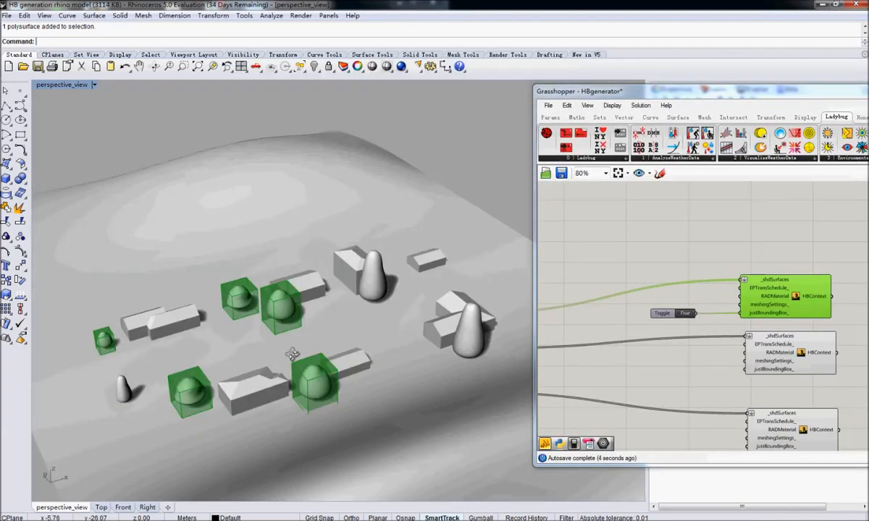
{"action": "right_click_drag", "start_coordinate": [292, 354], "coordinate": [351, 360]}
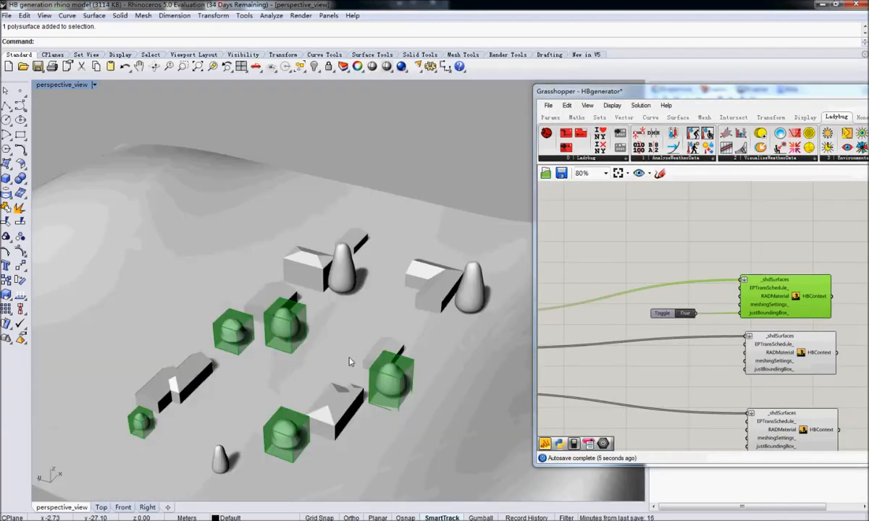
Copy the Boolean toggle set to True and connect the copy to the justBoundingBox_ input of the Evergreen trees context component.
{"action": "left_click_drag", "start_coordinate": [652, 91], "coordinate": [362, 53]}
{"action": "right_click_drag", "start_coordinate": [614, 272], "coordinate": [538, 264]}
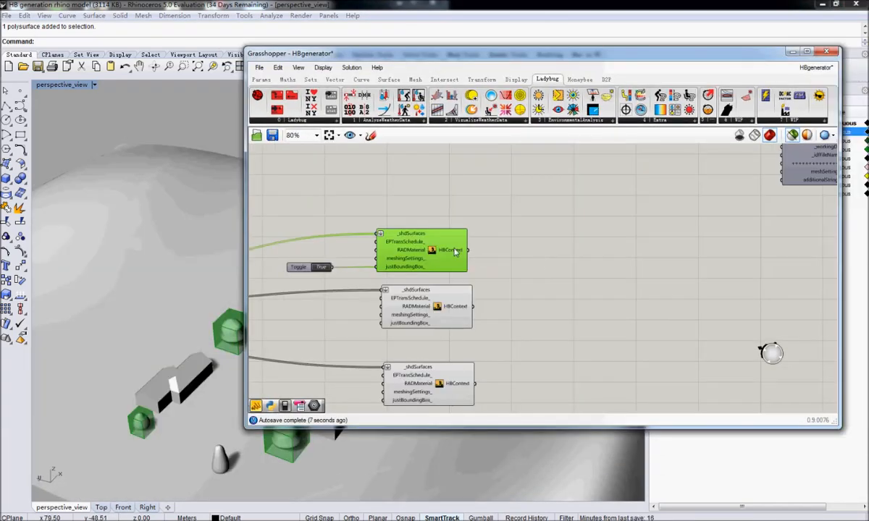
{"action": "mouse_move", "coordinate": [455, 251]}
{"action": "right_click_drag", "start_coordinate": [455, 252], "coordinate": [678, 221]}
{"action": "scroll", "coordinate": [489, 269], "scroll_direction": "down", "scroll_amount": 2}
{"action": "right_click_drag", "start_coordinate": [533, 279], "coordinate": [501, 285]}
{"action": "scroll", "coordinate": [501, 285], "scroll_direction": "up", "scroll_amount": 2}
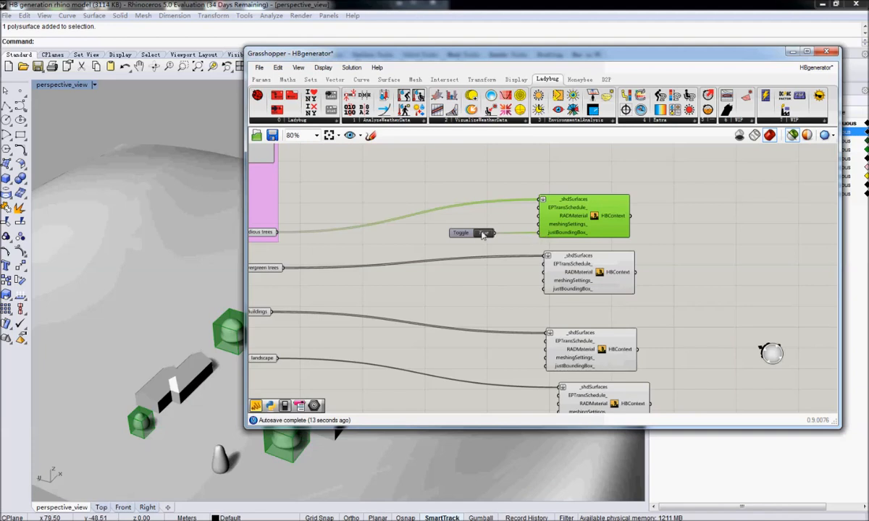
{"action": "mouse_move", "coordinate": [437, 275]}
{"action": "right_mouse_down"}
{"action": "mouse_move", "coordinate": [490, 270]}
{"action": "mouse_move", "coordinate": [448, 285]}
{"action": "right_mouse_up"}
{"action": "left_click", "coordinate": [309, 264]}
{"action": "mouse_move", "coordinate": [609, 272]}
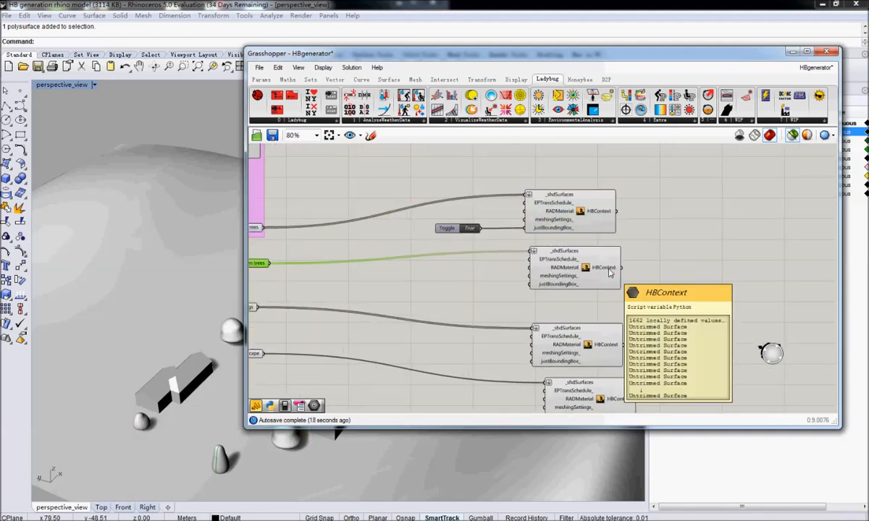
{"action": "left_click", "coordinate": [451, 229]}
{"action": "left_click_drag", "start_coordinate": [454, 232], "coordinate": [531, 286], "text": "alt"}
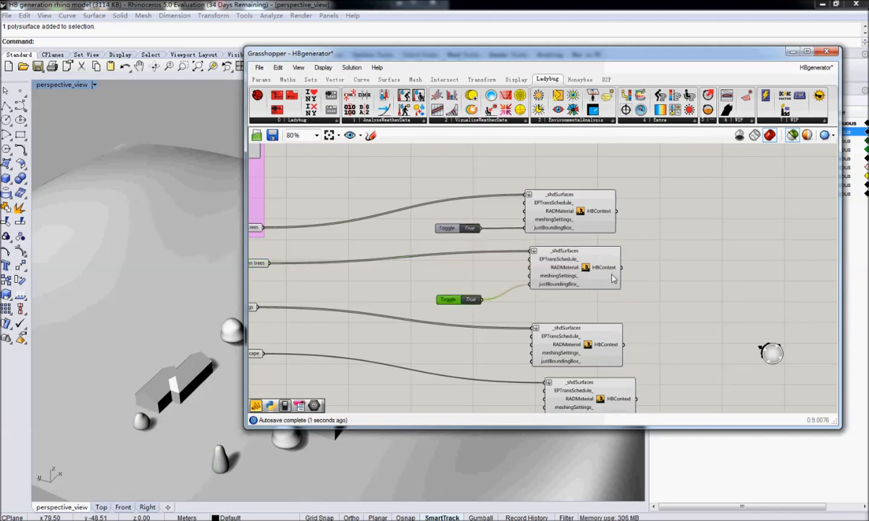
Select the Buildings context component and preview its geometry in the Rhino perspective view, moving the Grasshopper window aside.
{"action": "right_click_drag", "start_coordinate": [629, 316], "coordinate": [597, 262]}
{"action": "left_click_drag", "start_coordinate": [564, 299], "coordinate": [569, 293]}
{"action": "mouse_move", "coordinate": [444, 291]}
{"action": "right_mouse_down"}
{"action": "mouse_move", "coordinate": [553, 291]}
{"action": "mouse_move", "coordinate": [432, 288]}
{"action": "right_mouse_up"}
{"action": "mouse_move", "coordinate": [660, 286]}
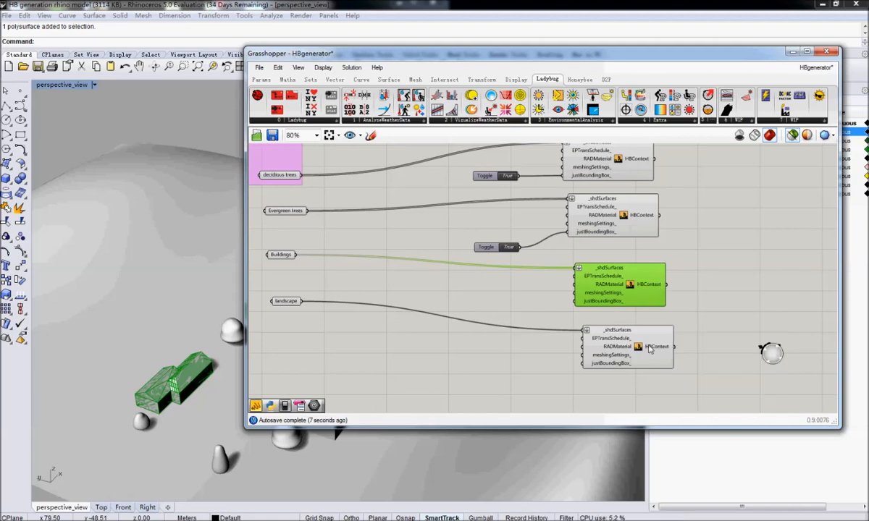
{"action": "mouse_move", "coordinate": [652, 348]}
{"action": "right_click_drag", "start_coordinate": [642, 238], "coordinate": [624, 286]}
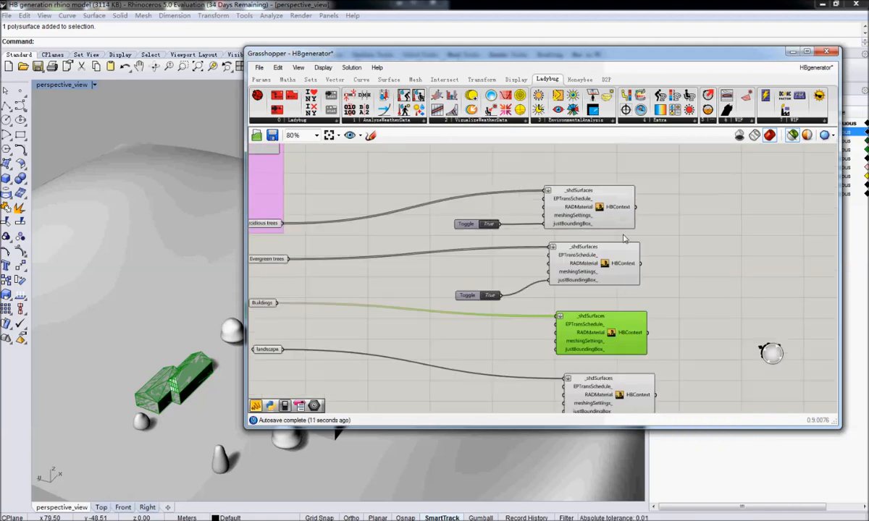
{"action": "right_click_drag", "start_coordinate": [627, 335], "coordinate": [555, 297]}
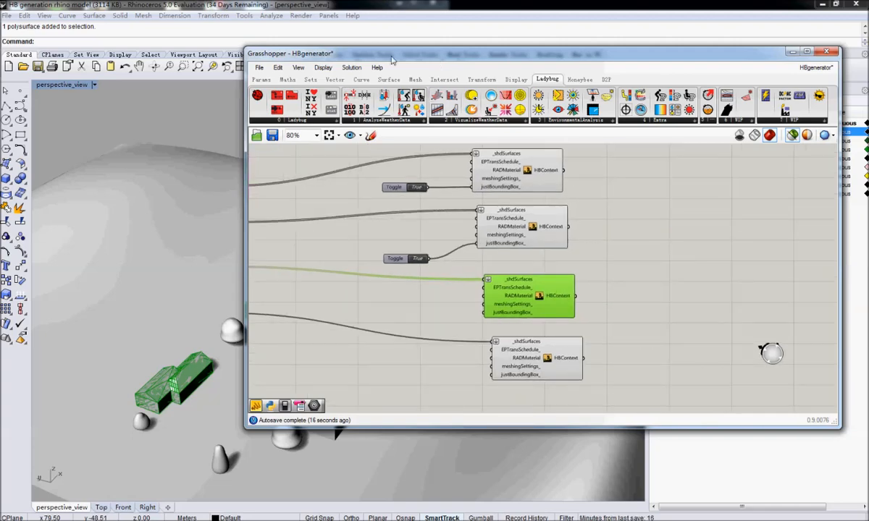
{"action": "left_click_drag", "start_coordinate": [393, 58], "coordinate": [678, 68]}
{"action": "right_click_drag", "start_coordinate": [443, 295], "coordinate": [374, 292]}
{"action": "right_click_drag", "start_coordinate": [812, 305], "coordinate": [693, 310]}
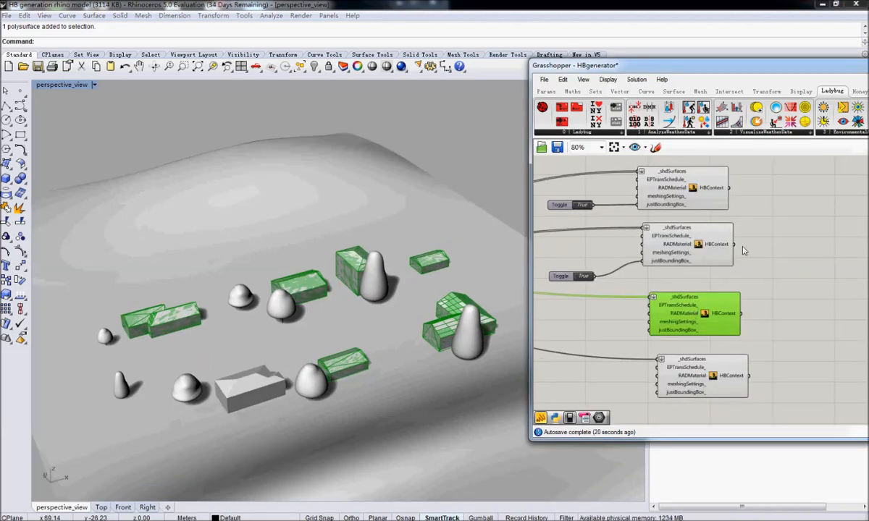
Examine the HBContext outputs of the two tree context components and the HBContext_ input of the simulation component.
{"action": "mouse_move", "coordinate": [711, 251]}
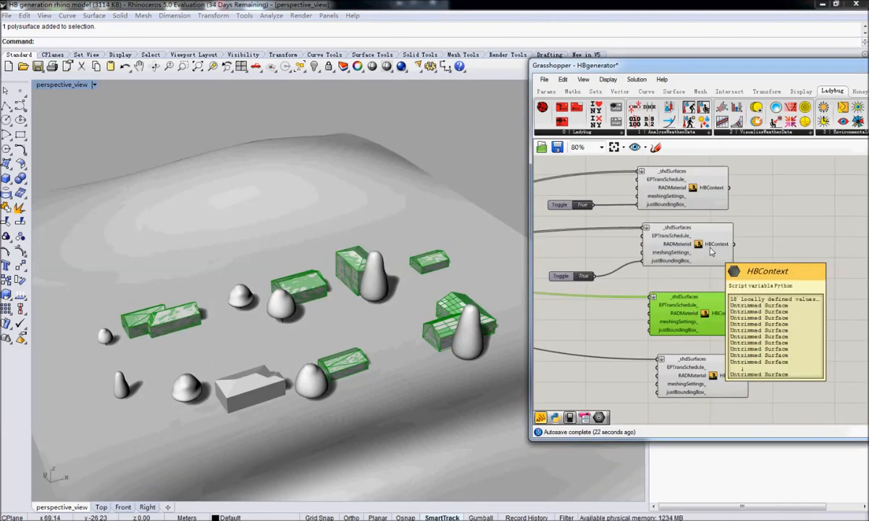
{"action": "mouse_move", "coordinate": [715, 192]}
{"action": "right_click_drag", "start_coordinate": [768, 202], "coordinate": [652, 284]}
{"action": "scroll", "coordinate": [651, 284], "scroll_direction": "down", "scroll_amount": 4}
{"action": "right_click_drag", "start_coordinate": [799, 192], "coordinate": [700, 237]}
{"action": "scroll", "coordinate": [700, 237], "scroll_direction": "up", "scroll_amount": 5}
{"action": "right_click_drag", "start_coordinate": [621, 293], "coordinate": [639, 274]}
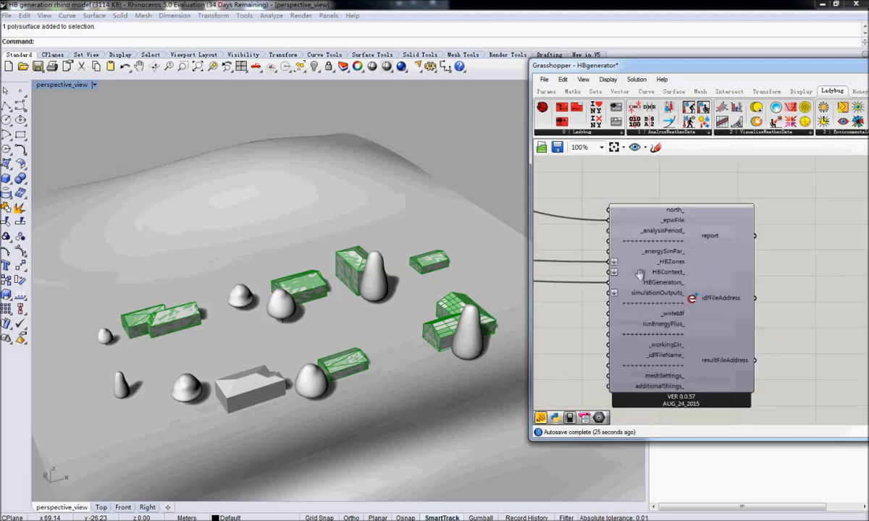
{"action": "scroll", "coordinate": [664, 276], "scroll_direction": "down", "scroll_amount": 4}
{"action": "right_click_drag", "start_coordinate": [737, 285], "coordinate": [760, 268]}
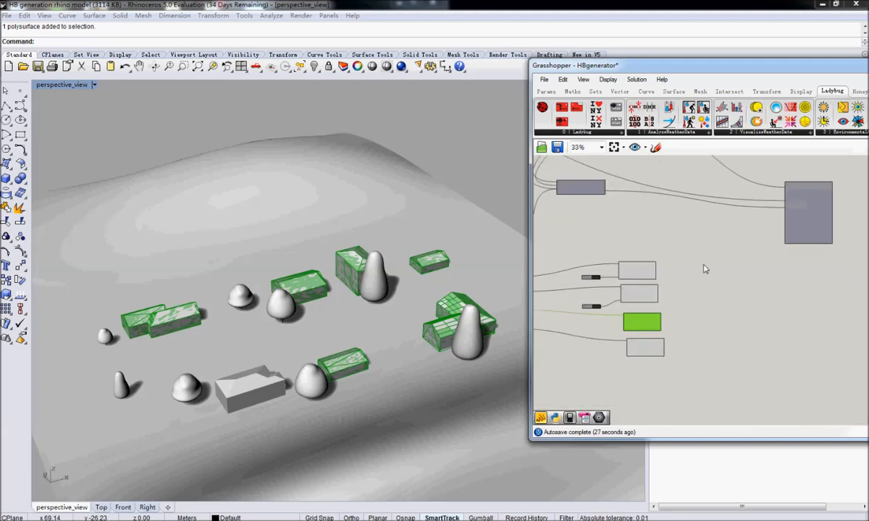
{"action": "scroll", "coordinate": [659, 326], "scroll_direction": "up", "scroll_amount": 3}
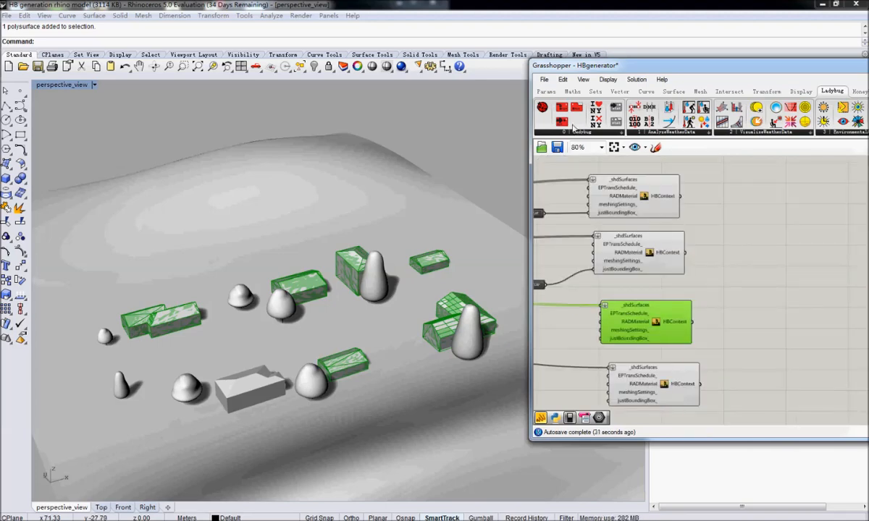
Move the Grasshopper window clear of the Rhino layer list, deselect the Buildings context component and display the layers.
{"action": "left_click_drag", "start_coordinate": [585, 68], "coordinate": [732, 355]}
{"action": "right_click_drag", "start_coordinate": [289, 373], "coordinate": [327, 375]}
{"action": "scroll", "coordinate": [328, 375], "scroll_direction": "up", "scroll_amount": 2}
{"action": "left_click_drag", "start_coordinate": [757, 352], "coordinate": [722, 284]}
{"action": "left_click", "coordinate": [824, 410]}
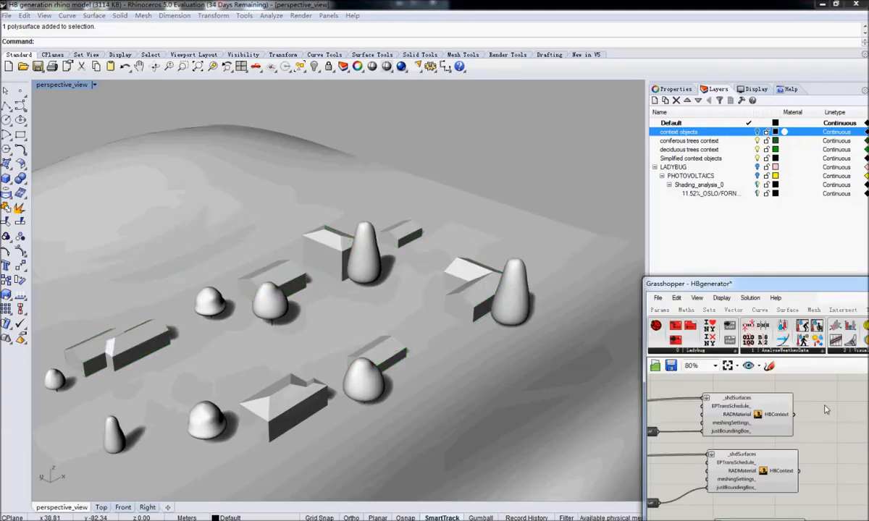
{"action": "right_click_drag", "start_coordinate": [407, 314], "coordinate": [429, 324]}
{"action": "left_click", "coordinate": [673, 90]}
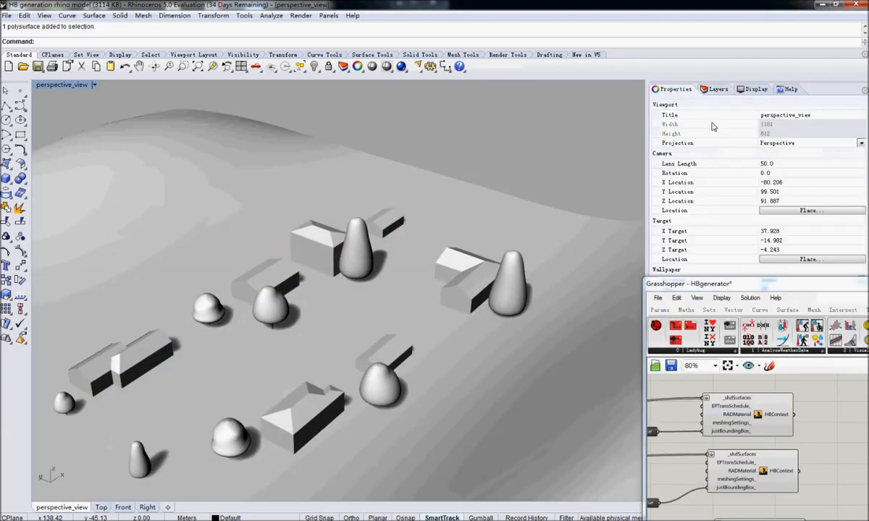
{"action": "left_click", "coordinate": [719, 88]}
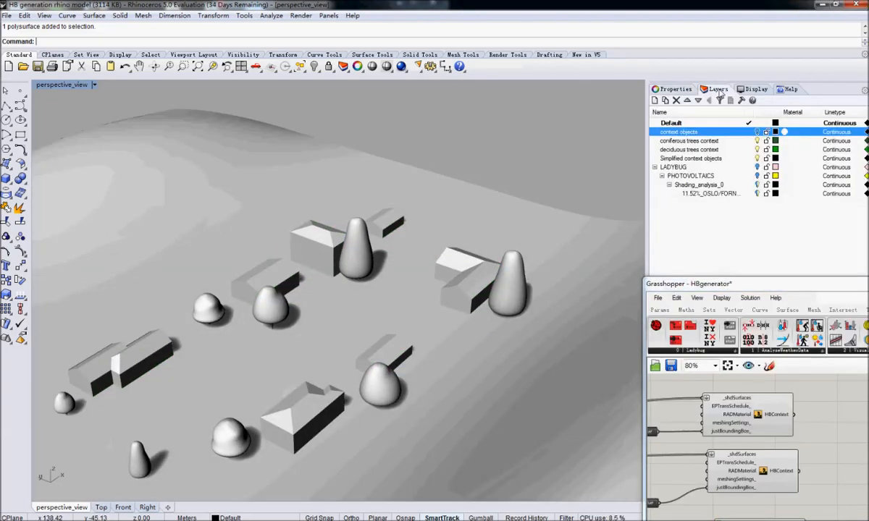
Temporarily show the context objects layer instead of Simplified context objects to compare the detailed buildings with the simplified ones.
{"action": "left_click", "coordinate": [757, 158]}
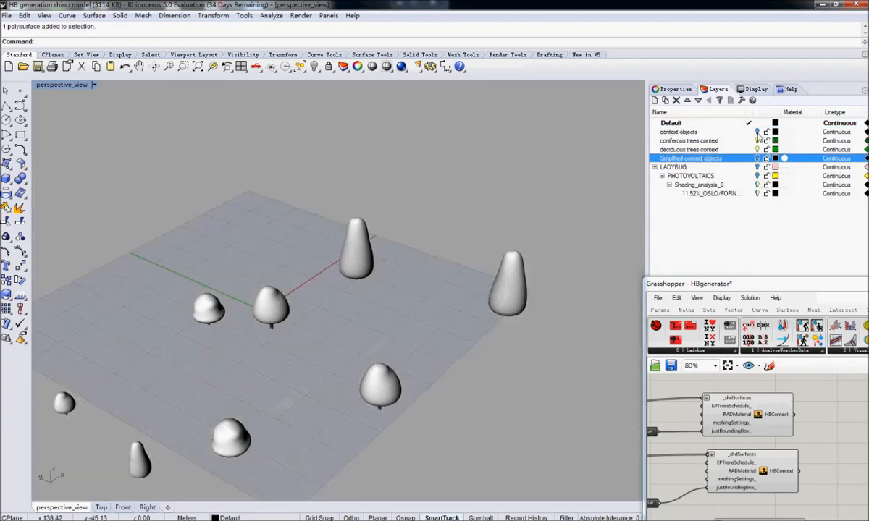
{"action": "left_click", "coordinate": [757, 133]}
{"action": "right_click_drag", "start_coordinate": [326, 286], "coordinate": [287, 310]}
{"action": "scroll", "coordinate": [252, 260], "scroll_direction": "up", "scroll_amount": 9}
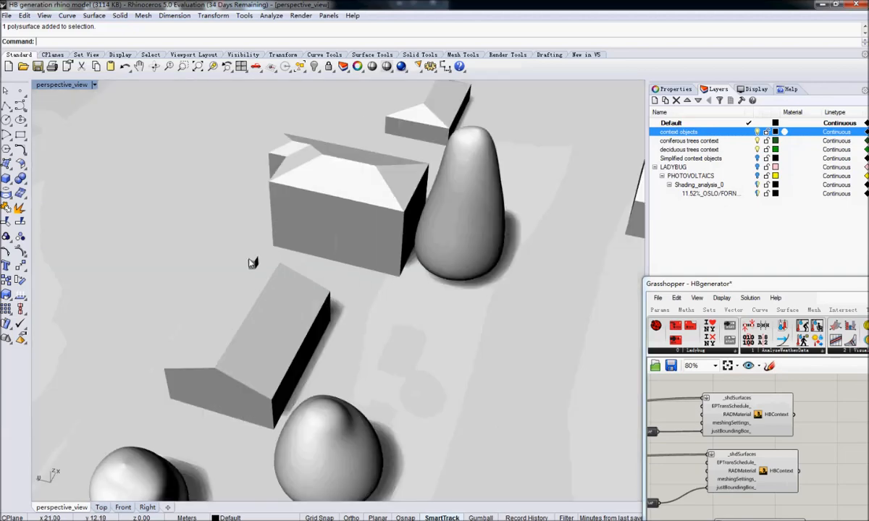
{"action": "scroll", "coordinate": [398, 154], "scroll_direction": "down", "scroll_amount": 10}
{"action": "scroll", "coordinate": [435, 160], "scroll_direction": "up", "scroll_amount": 2}
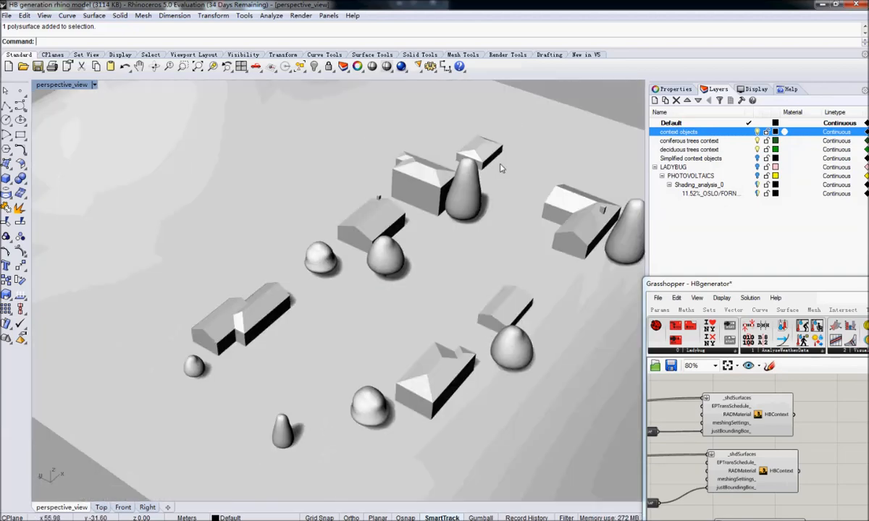
{"action": "left_click", "coordinate": [758, 134]}
{"action": "left_click", "coordinate": [757, 158]}
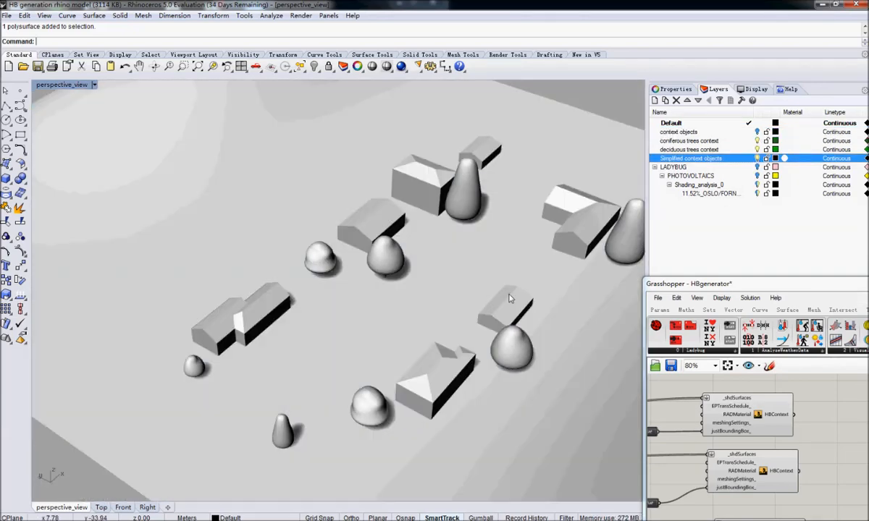
Connect the HBContext outputs of the decidious trees, Evergreen trees, Buildings and landscape components to the simulation component's HBContext_ input.
{"action": "left_click_drag", "start_coordinate": [761, 284], "coordinate": [382, 82]}
{"action": "right_click_drag", "start_coordinate": [460, 269], "coordinate": [520, 276]}
{"action": "scroll", "coordinate": [519, 279], "scroll_direction": "down", "scroll_amount": 4}
{"action": "scroll", "coordinate": [620, 239], "scroll_direction": "up", "scroll_amount": 3}
{"action": "left_click_drag", "start_coordinate": [464, 318], "coordinate": [715, 194]}
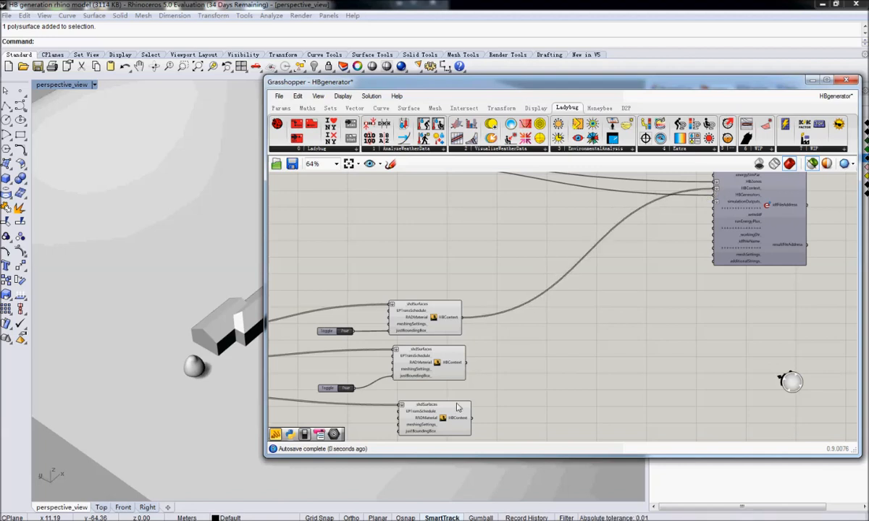
{"action": "left_click_drag", "start_coordinate": [465, 362], "coordinate": [712, 192], "text": "shift"}
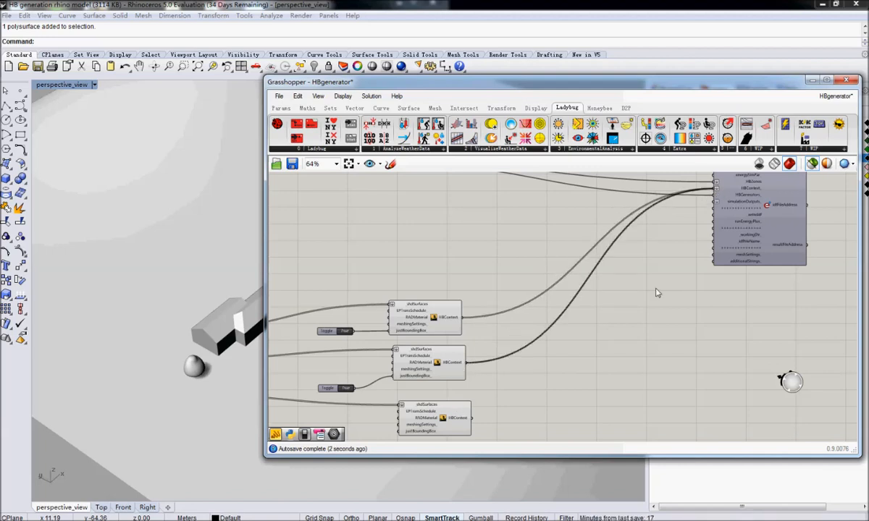
{"action": "right_click_drag", "start_coordinate": [564, 395], "coordinate": [570, 326]}
{"action": "left_click_drag", "start_coordinate": [479, 349], "coordinate": [719, 211], "text": "shift"}
{"action": "right_click_drag", "start_coordinate": [587, 416], "coordinate": [585, 342]}
{"action": "left_click_drag", "start_coordinate": [483, 415], "coordinate": [744, 231], "text": "shift"}
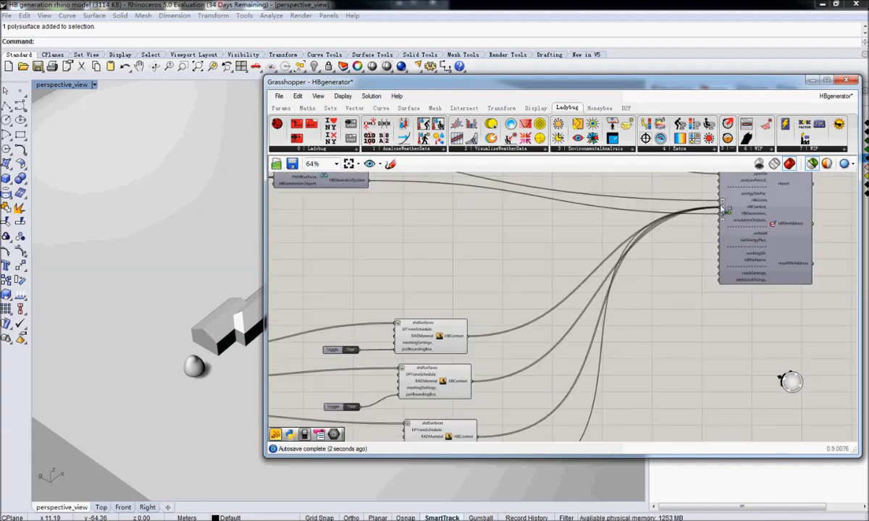
Add a Boolean Toggle and connect it to the _writeIdf and runEnergyPlus_ inputs of the simulation component.
{"action": "right_click_drag", "start_coordinate": [687, 269], "coordinate": [520, 316]}
{"action": "double_click", "coordinate": [518, 314]}
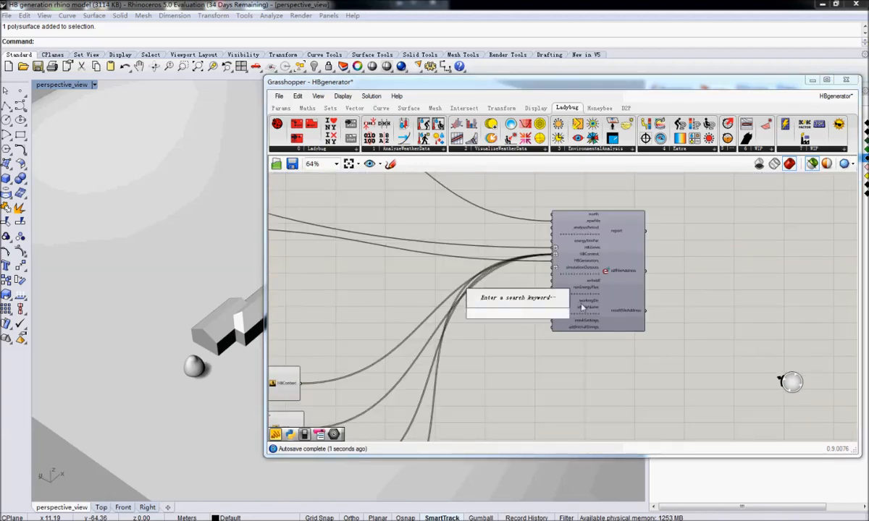
{"action": "type", "text": "boolean"}
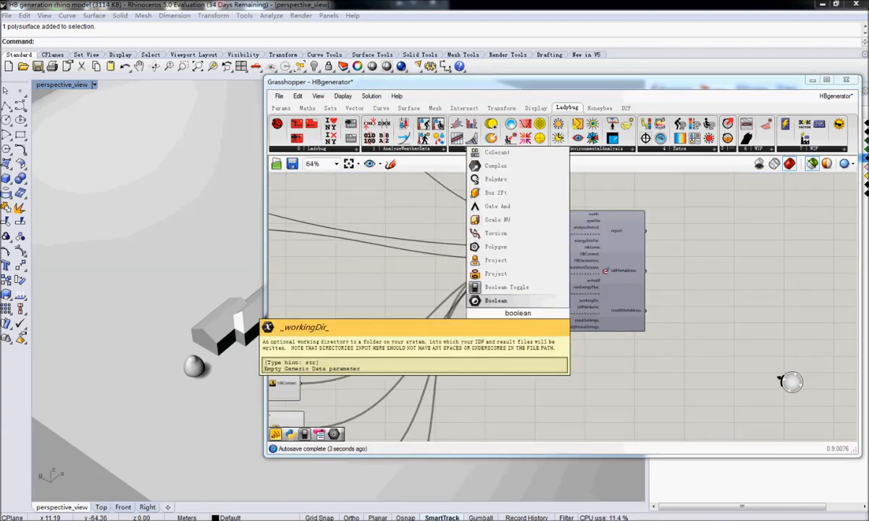
{"action": "left_click", "coordinate": [500, 288]}
{"action": "left_click_drag", "start_coordinate": [467, 319], "coordinate": [524, 284]}
{"action": "scroll", "coordinate": [514, 304], "scroll_direction": "up", "scroll_amount": 2}
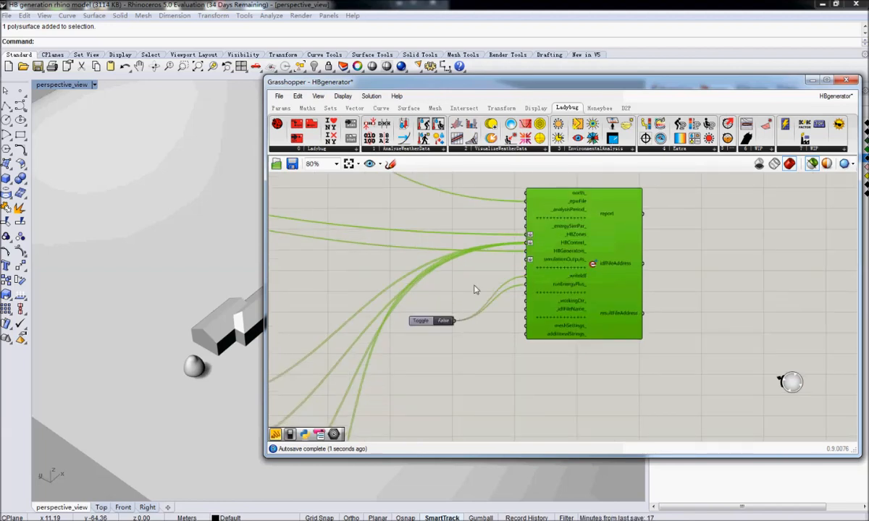
Set the simulation toggle to True to try running EnergyPlus, and check the simulation component's warning.
{"action": "right_click_drag", "start_coordinate": [475, 283], "coordinate": [650, 342]}
{"action": "scroll", "coordinate": [557, 331], "scroll_direction": "down", "scroll_amount": 4}
{"action": "scroll", "coordinate": [613, 361], "scroll_direction": "up", "scroll_amount": 3}
{"action": "scroll", "coordinate": [519, 356], "scroll_direction": "up", "scroll_amount": 2}
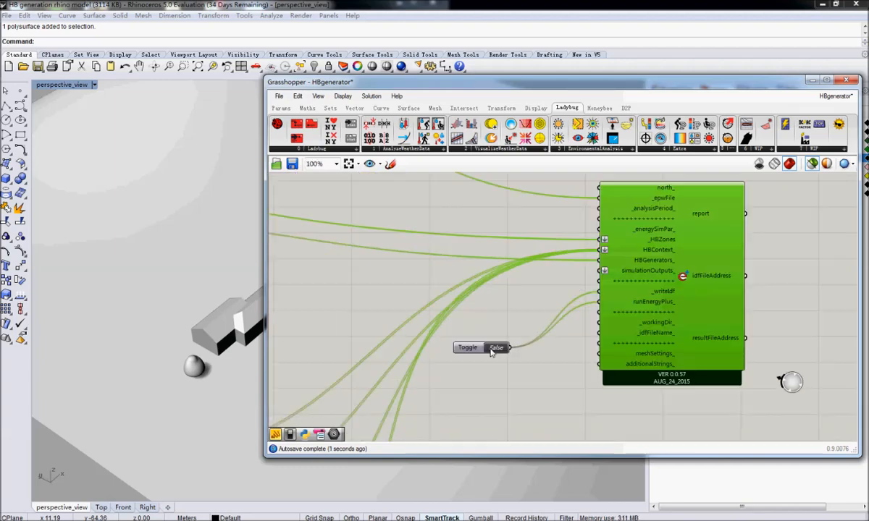
{"action": "double_click", "coordinate": [496, 348]}
{"action": "right_click_drag", "start_coordinate": [742, 179], "coordinate": [673, 215]}
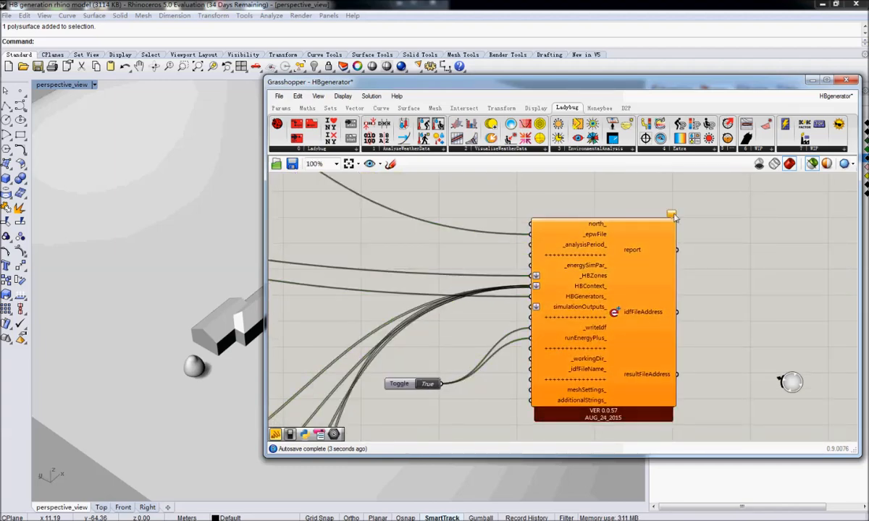
Place the main Ladybug component on the canvas above the PV generator on Honeybee zone group.
{"action": "scroll", "coordinate": [550, 239], "scroll_direction": "down", "scroll_amount": 5}
{"action": "mouse_move", "coordinate": [361, 192]}
{"action": "right_mouse_down"}
{"action": "mouse_move", "coordinate": [562, 315]}
{"action": "mouse_move", "coordinate": [579, 367]}
{"action": "right_mouse_up"}
{"action": "left_click", "coordinate": [278, 125]}
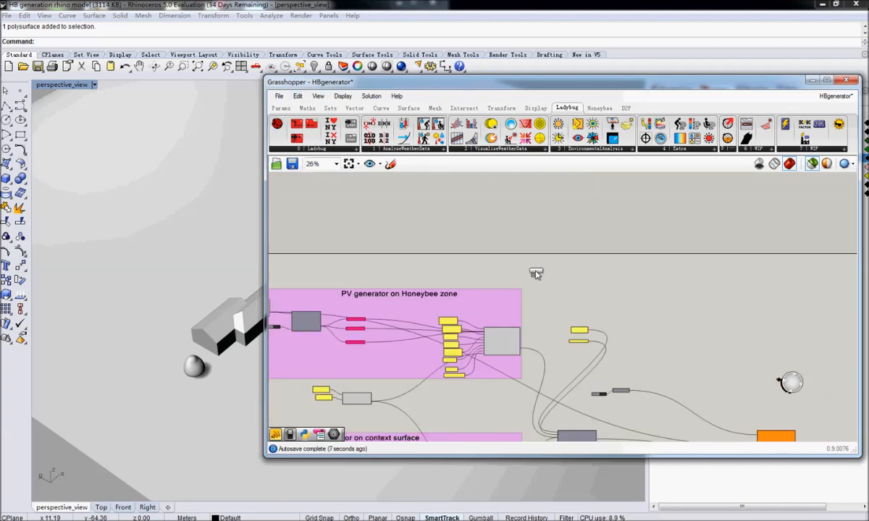
{"action": "left_click", "coordinate": [536, 273]}
Rerun the EnergyPlus simulation by switching its toggle to False and back to True.
{"action": "right_click_drag", "start_coordinate": [741, 384], "coordinate": [637, 188]}
{"action": "scroll", "coordinate": [640, 288], "scroll_direction": "up", "scroll_amount": 5}
{"action": "right_click_drag", "start_coordinate": [657, 250], "coordinate": [545, 348]}
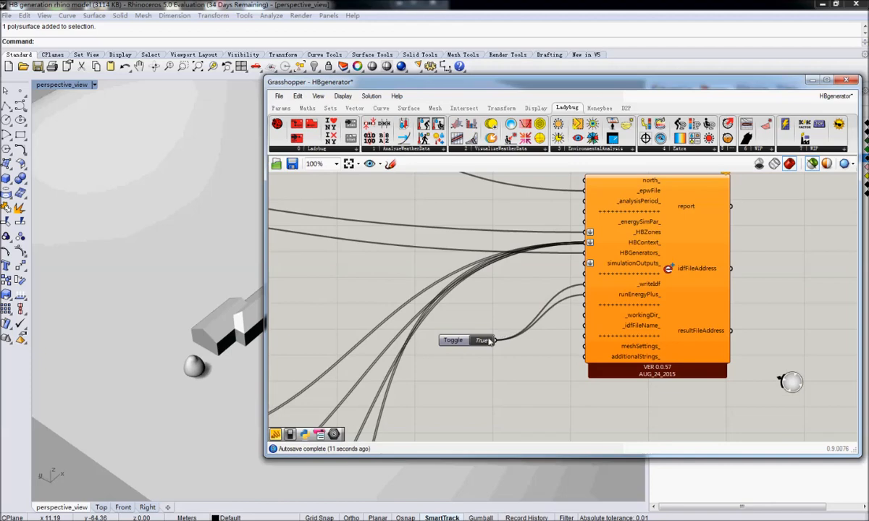
{"action": "left_click", "coordinate": [486, 341]}
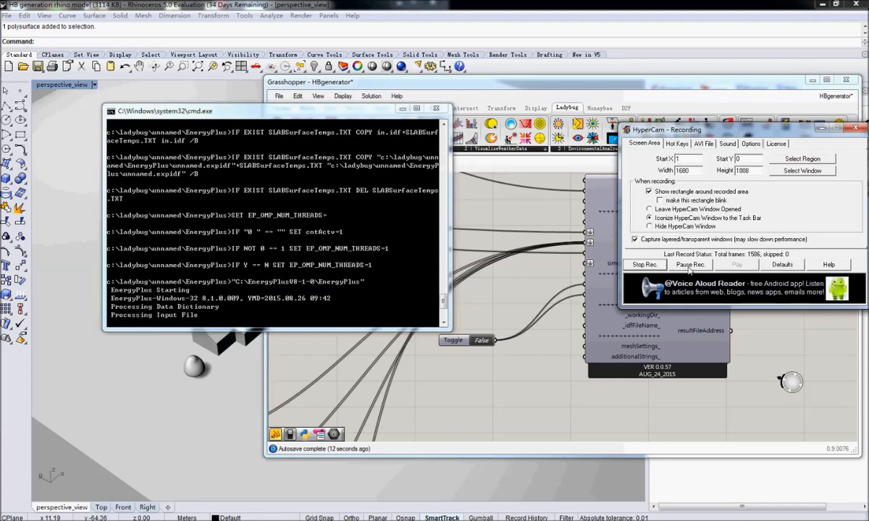
{"action": "left_click", "coordinate": [690, 265]}
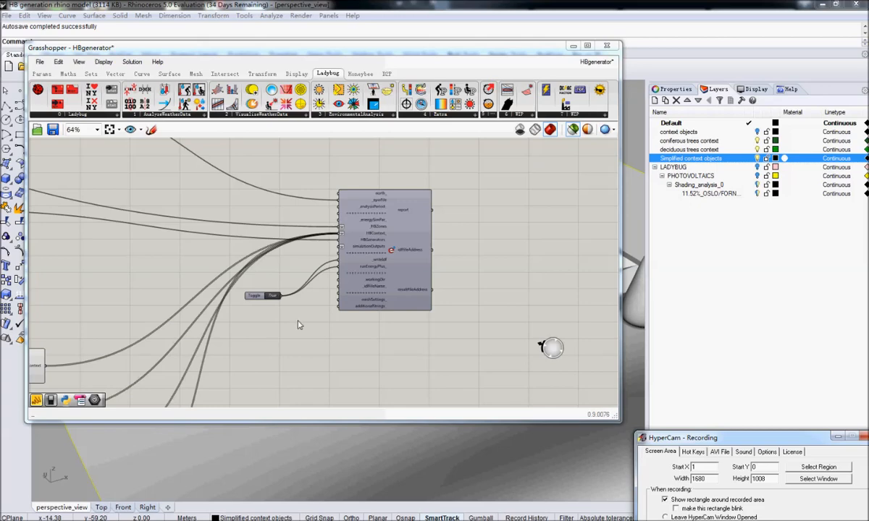
Review the surfaces in the HBContext outputs of the Evergreen trees and Buildings context components feeding the simulation.
{"action": "right_click", "coordinate": [323, 300]}
{"action": "right_click_drag", "start_coordinate": [215, 315], "coordinate": [399, 249]}
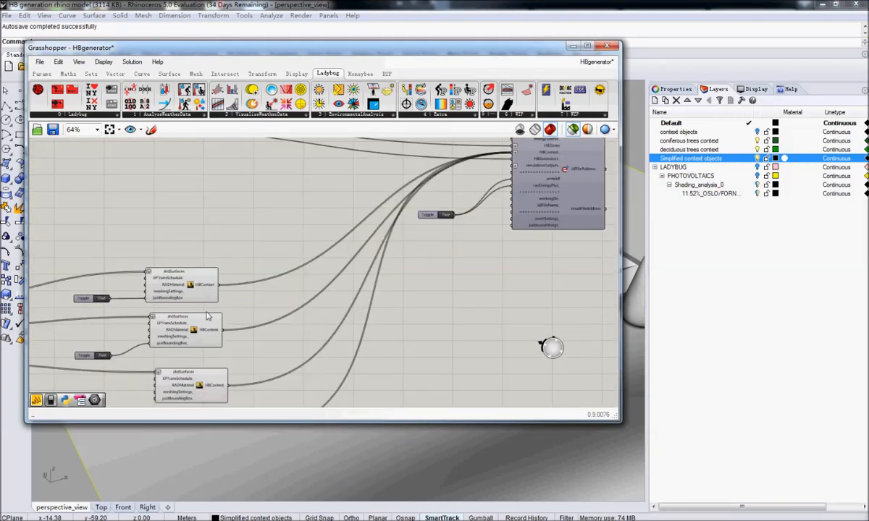
{"action": "mouse_move", "coordinate": [207, 335]}
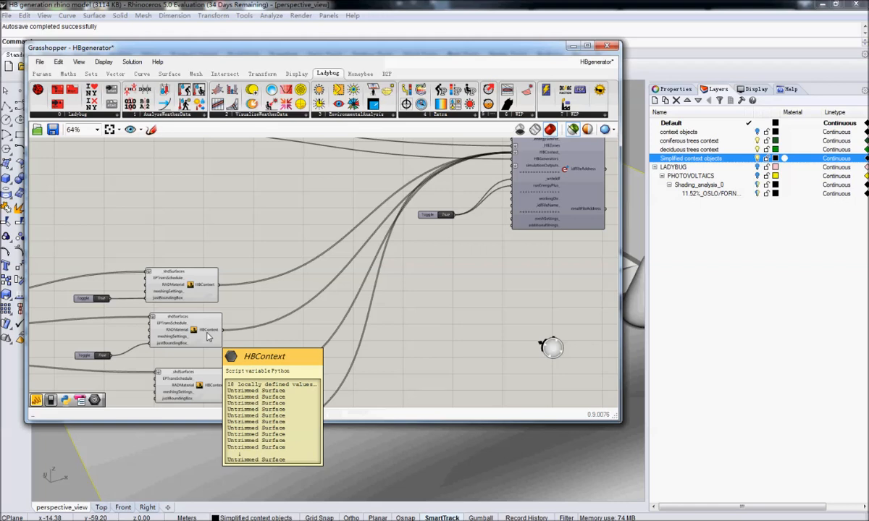
{"action": "right_click_drag", "start_coordinate": [208, 334], "coordinate": [252, 230]}
{"action": "mouse_move", "coordinate": [273, 288]}
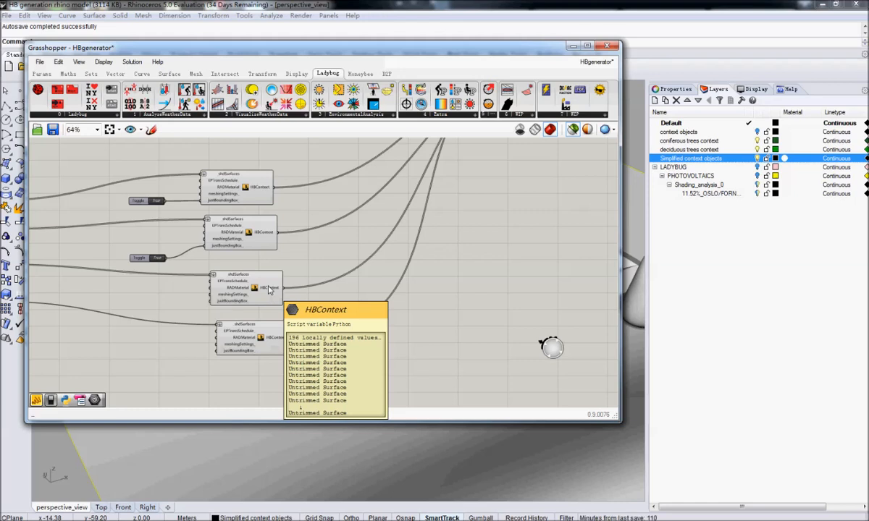
{"action": "right_click_drag", "start_coordinate": [420, 196], "coordinate": [361, 286]}
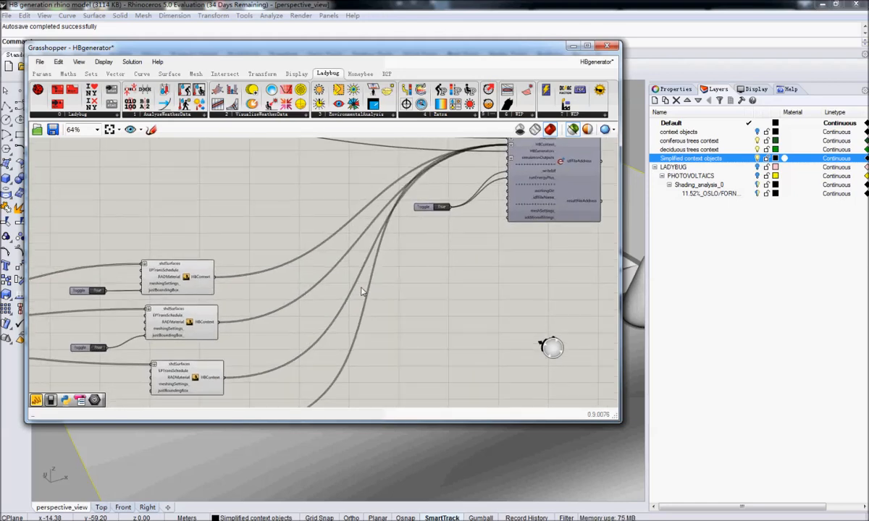
Inspect the EnergyPlus simulation component's outputs, including the file path held by idfFileAddress, and its incoming connections.
{"action": "right_click_drag", "start_coordinate": [402, 210], "coordinate": [156, 306]}
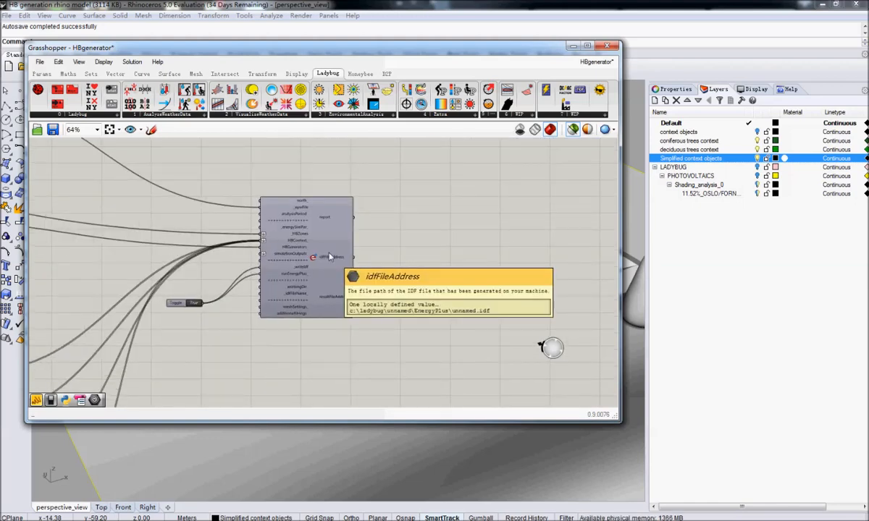
{"action": "right_click_drag", "start_coordinate": [337, 224], "coordinate": [314, 293]}
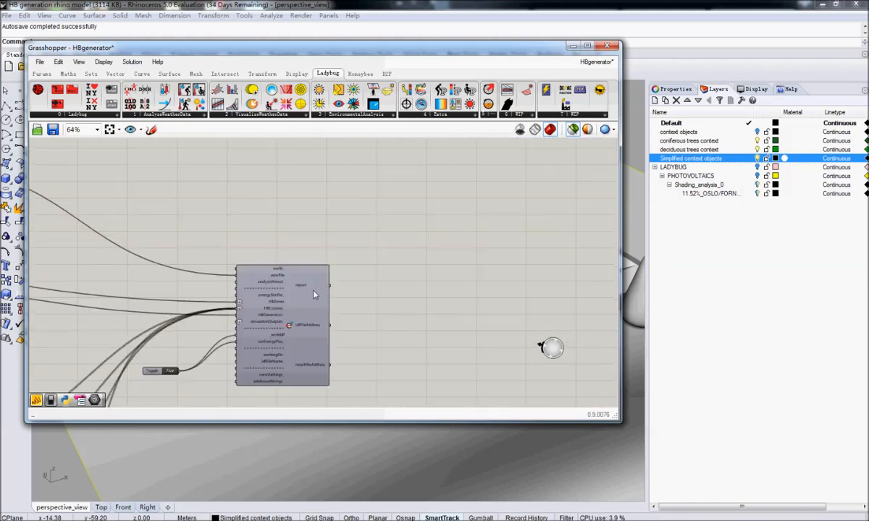
{"action": "right_click_drag", "start_coordinate": [374, 340], "coordinate": [359, 304]}
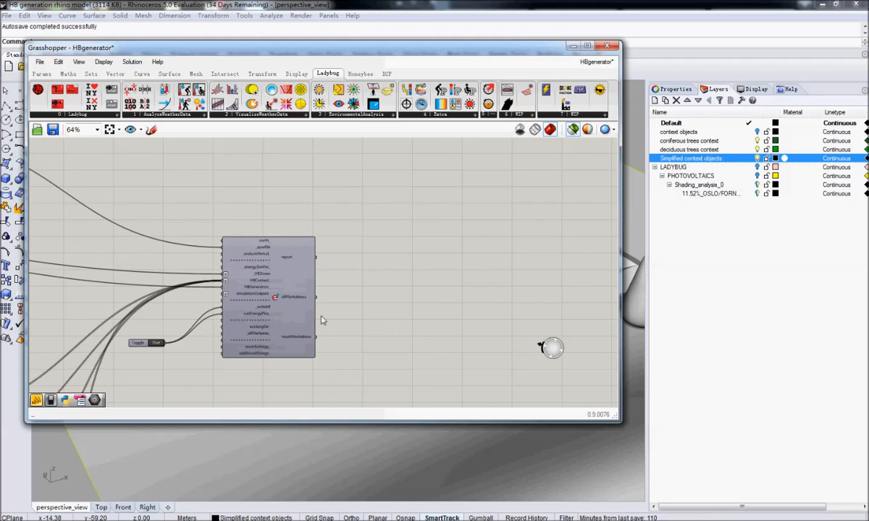
{"action": "mouse_move", "coordinate": [301, 303]}
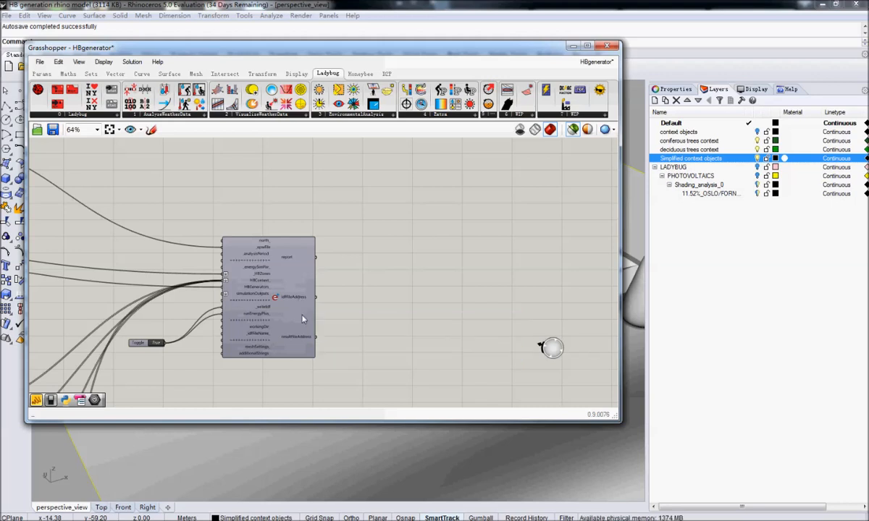
{"action": "right_click_drag", "start_coordinate": [174, 374], "coordinate": [225, 364]}
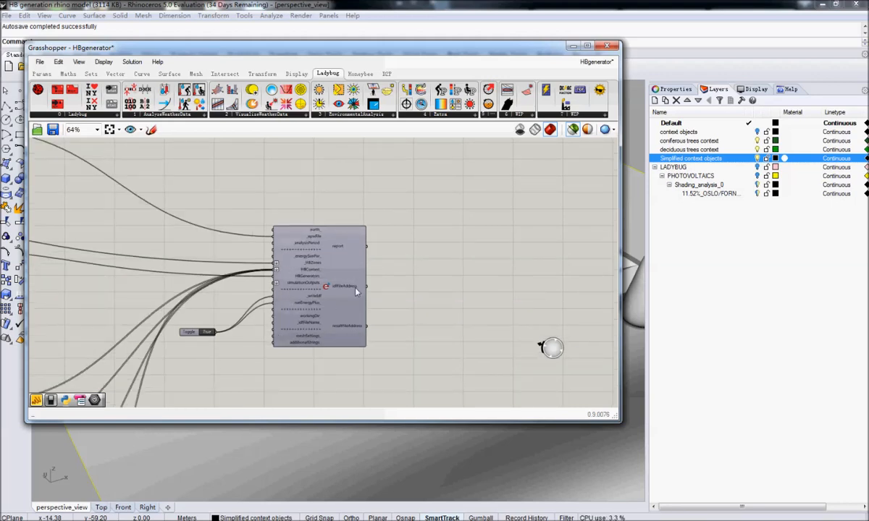
{"action": "right_click_drag", "start_coordinate": [218, 266], "coordinate": [362, 276]}
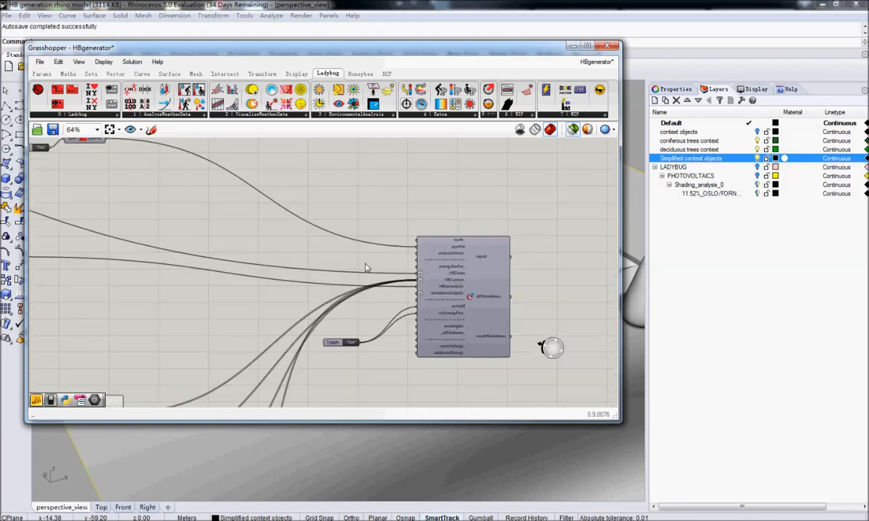